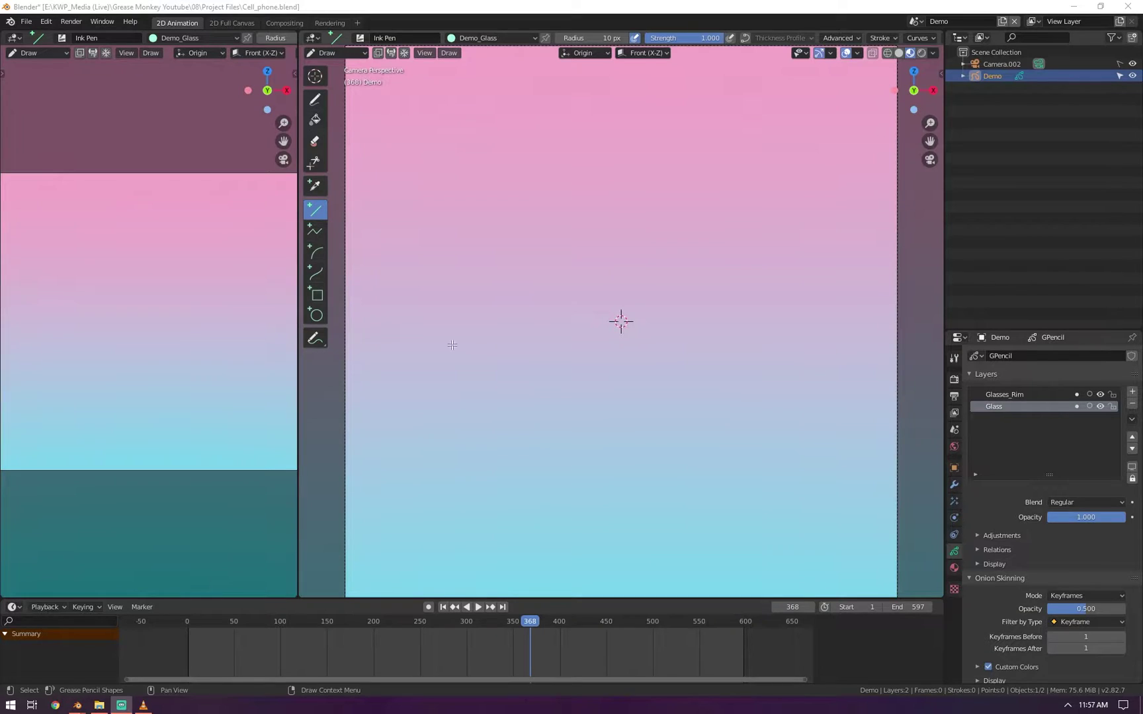
# - Draw a filled circle centred on the 3D cursor using the Circle tool
pyautogui.click(322, 315)
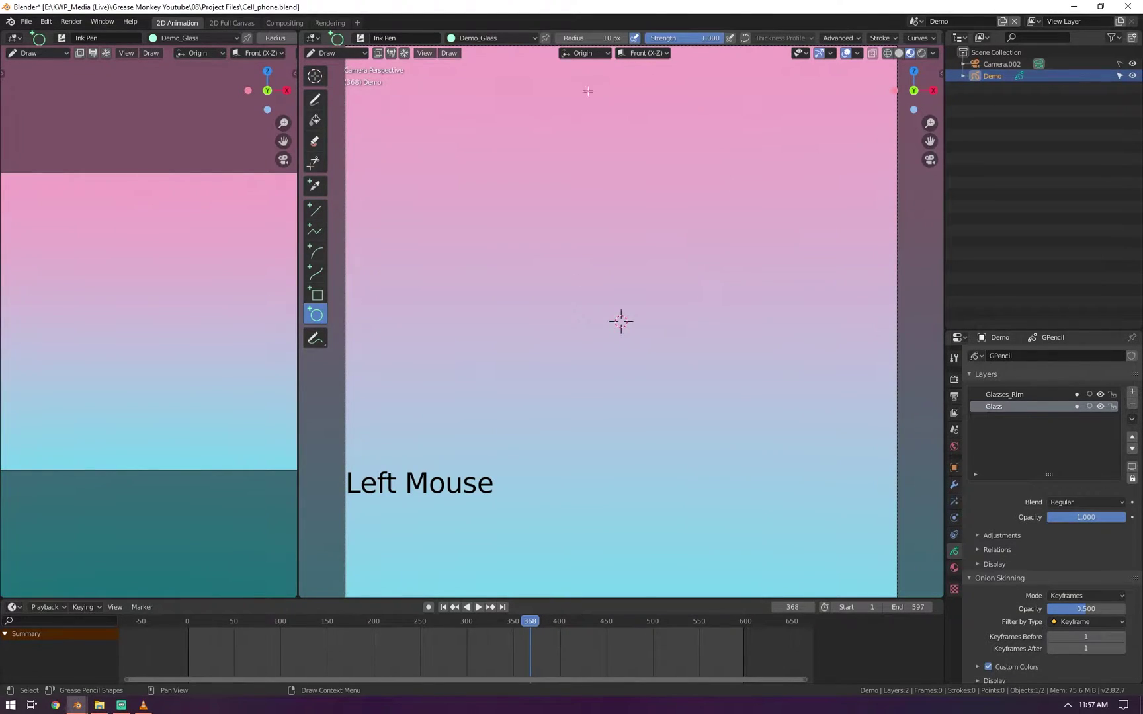
pyautogui.keyDown('alt'); pyautogui.keyDown('shift'); pyautogui.moveTo(614, 318); pyautogui.dragTo(686, 403); pyautogui.keyUp('shift'); pyautogui.keyUp('alt')
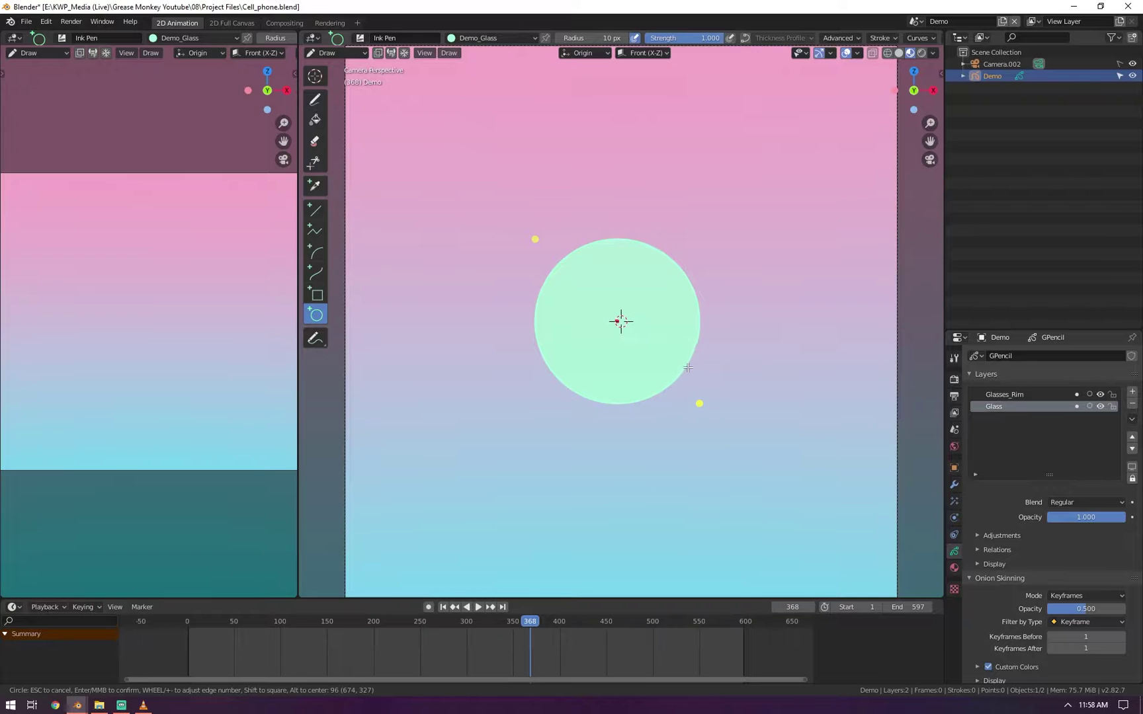
# - Confirm the circle, then select it in Edit Mode and move it left of centre
pyautogui.click(686, 367)
pyautogui.press('Tab')
pyautogui.click(673, 263)
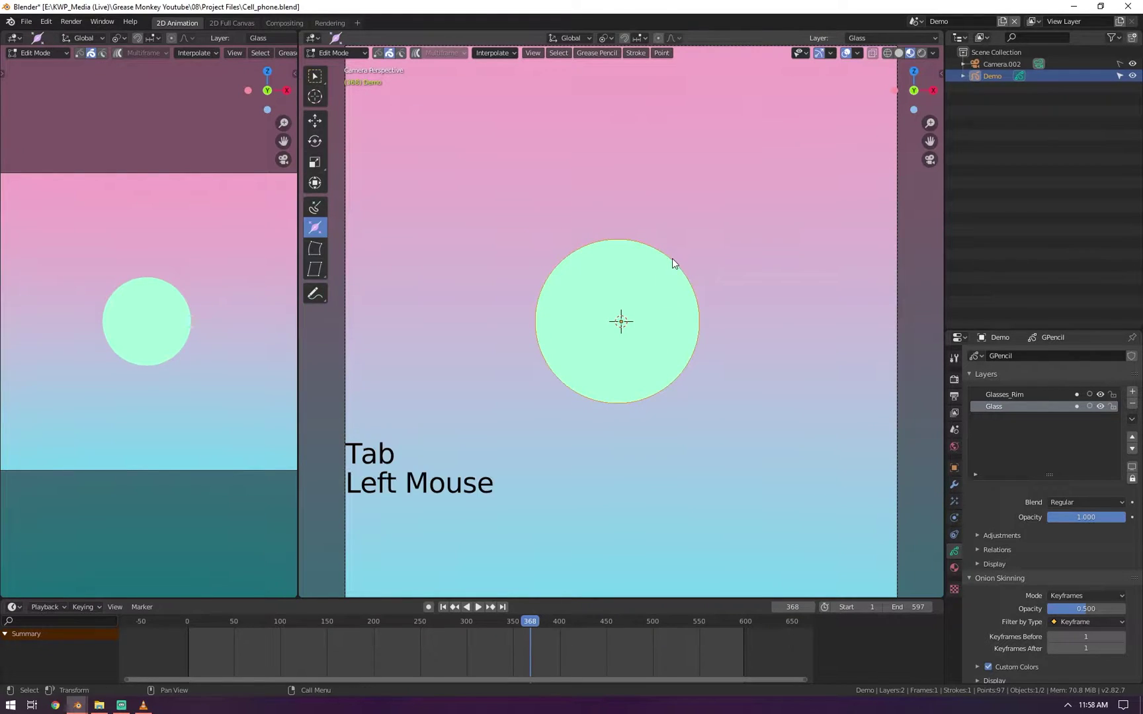
pyautogui.press('g')
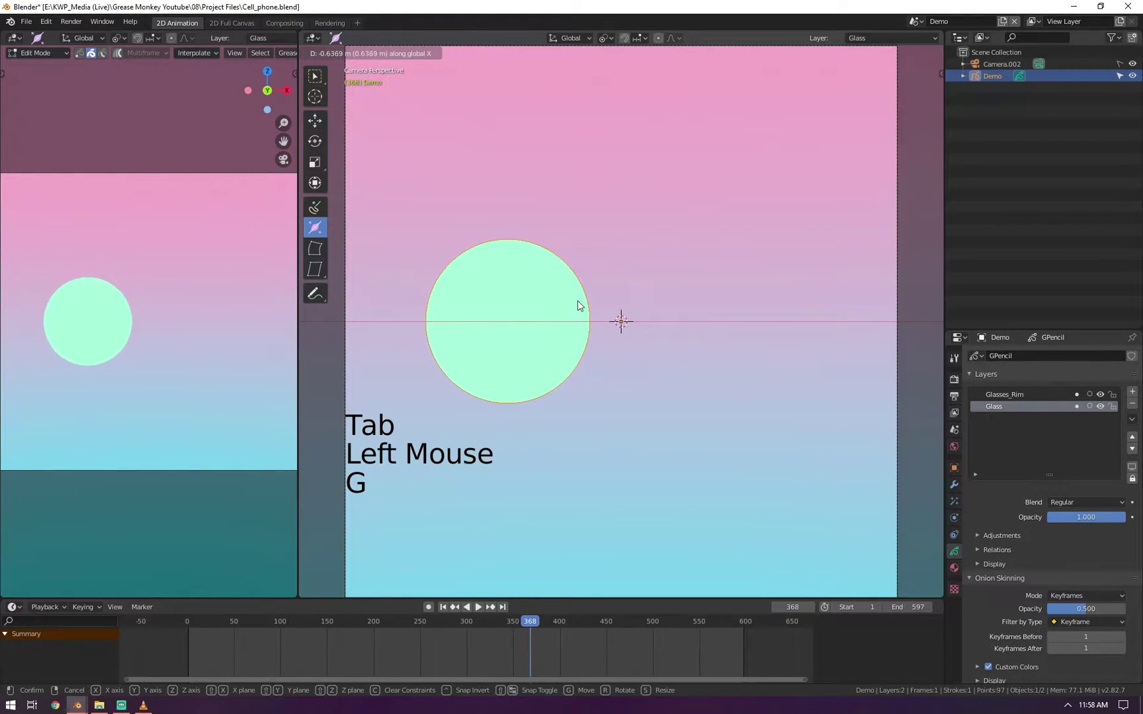
pyautogui.click(578, 305)
# - Duplicate the circle to the right, then duplicate both circles in place
pyautogui.hotkey('shift', 'd')
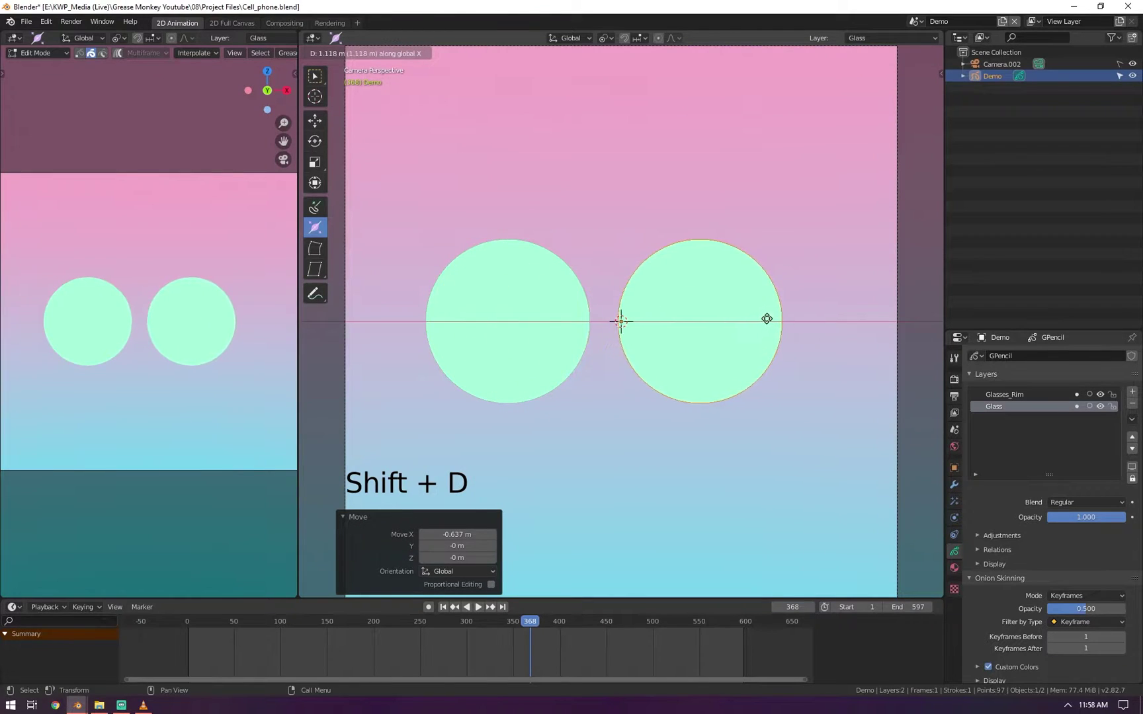
pyautogui.click(766, 322)
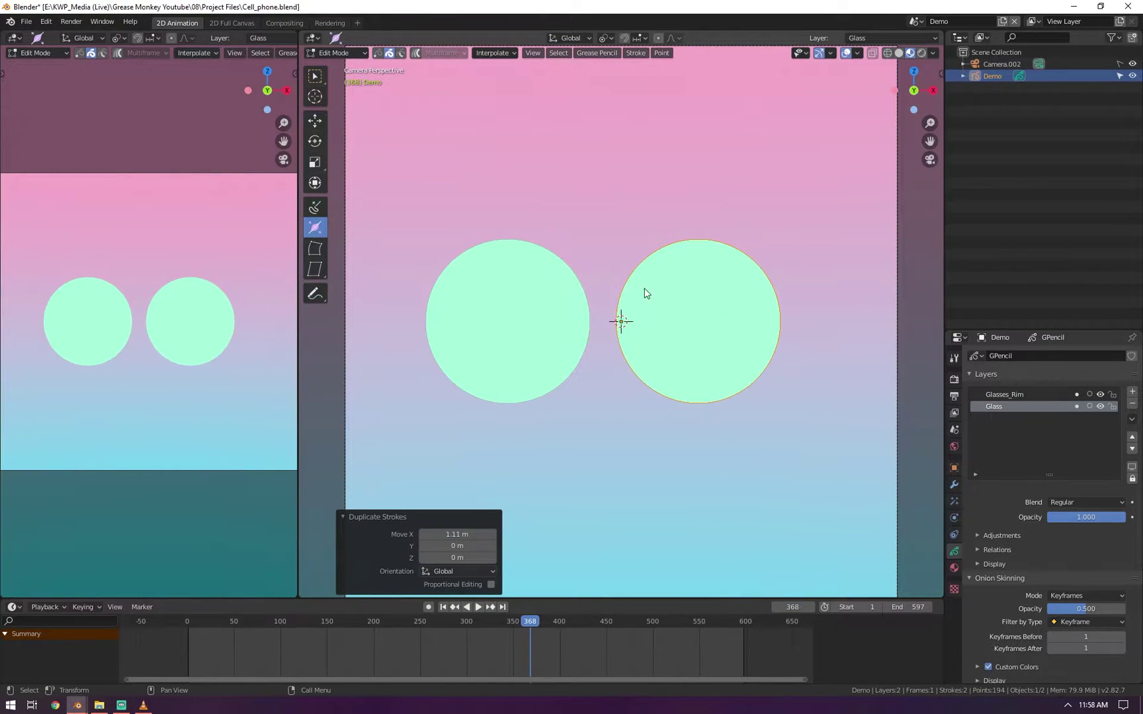
pyautogui.keyDown('shift'); pyautogui.click(567, 268); pyautogui.keyUp('shift')
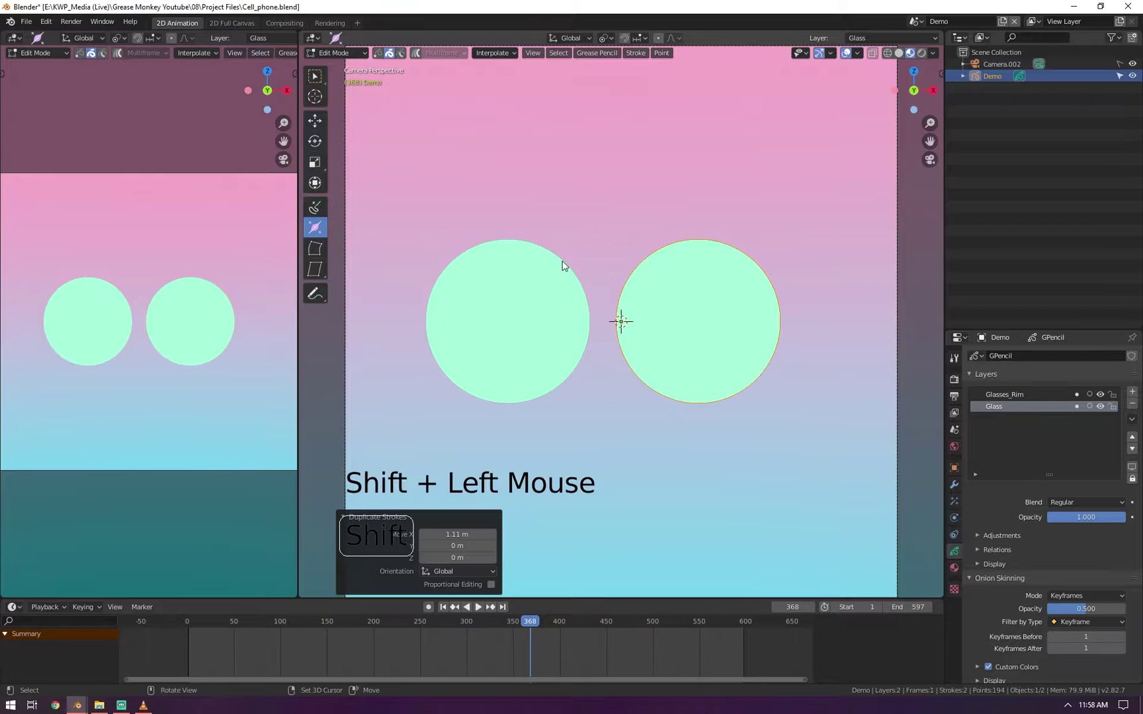
pyautogui.hotkey('shift', 'd')
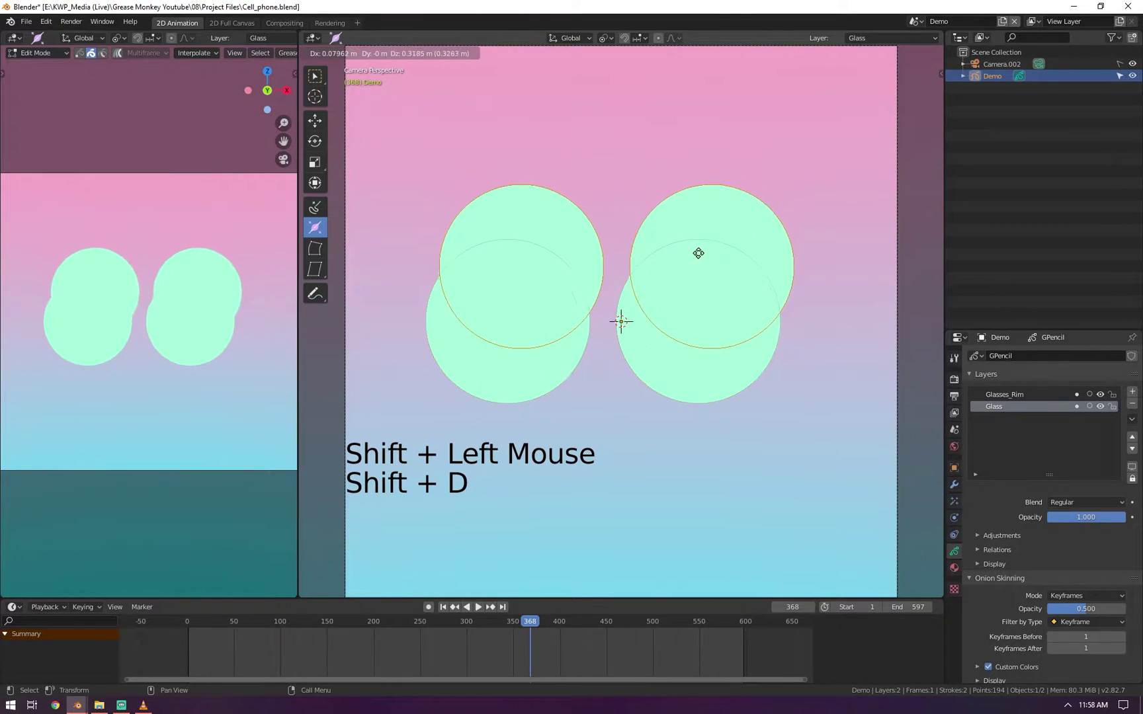
pyautogui.rightClick(712, 259)
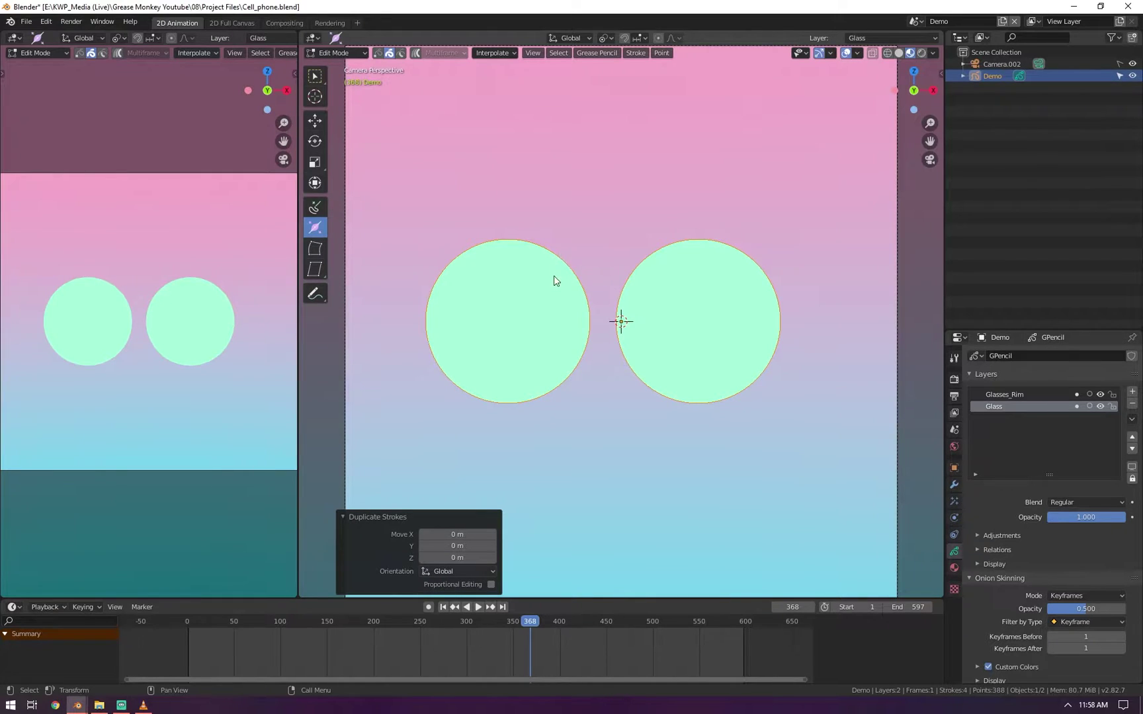
# - Assign DEMO_Rim to both circles and thicken their outlines with the Radius tool
pyautogui.rightClick(578, 273)
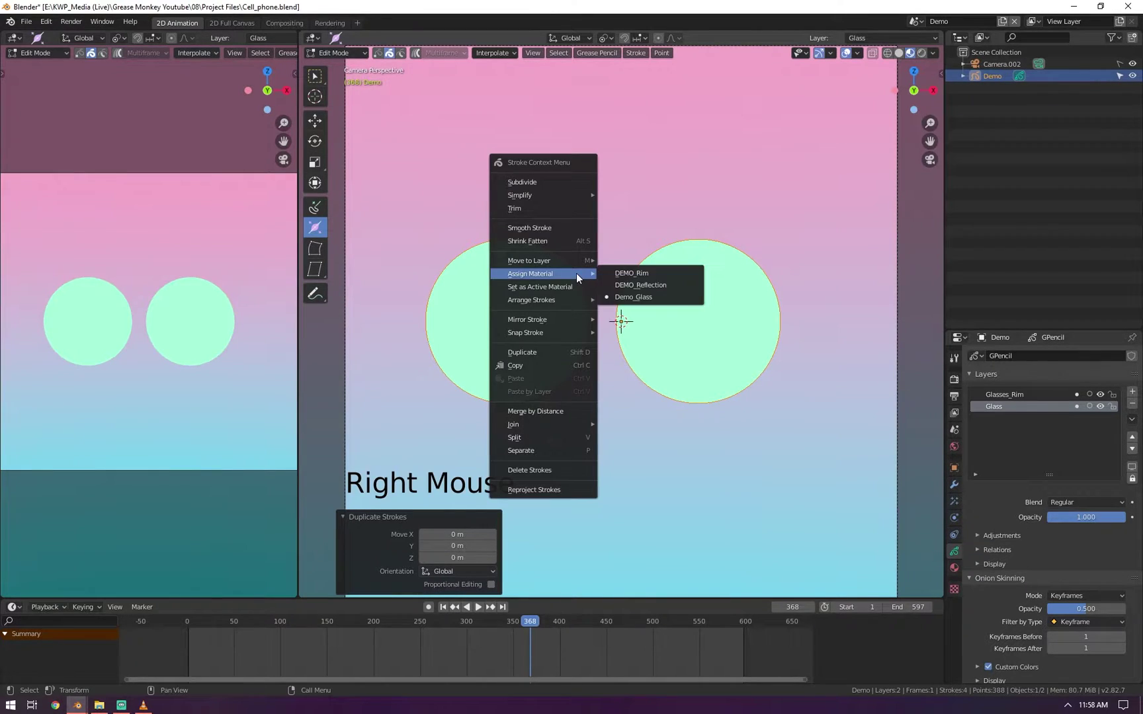
pyautogui.click(613, 275)
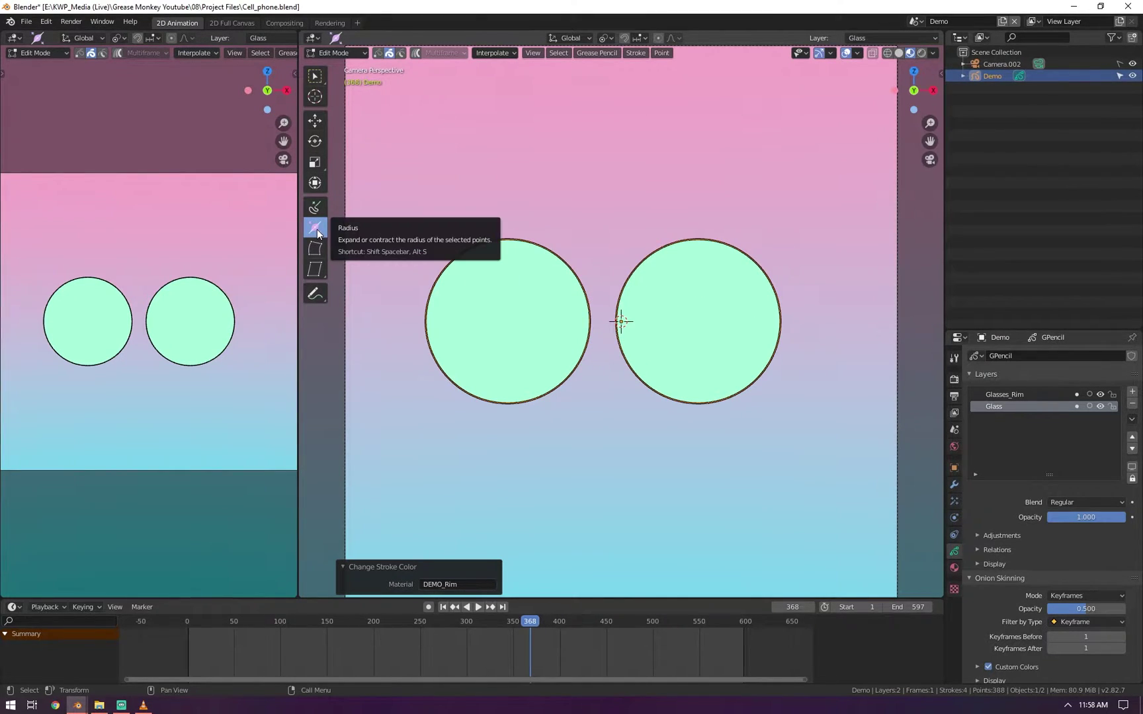
pyautogui.moveTo(512, 259)
pyautogui.mouseDown()
pyautogui.moveTo(697, 481)
pyautogui.moveTo(635, 510)
pyautogui.mouseUp()
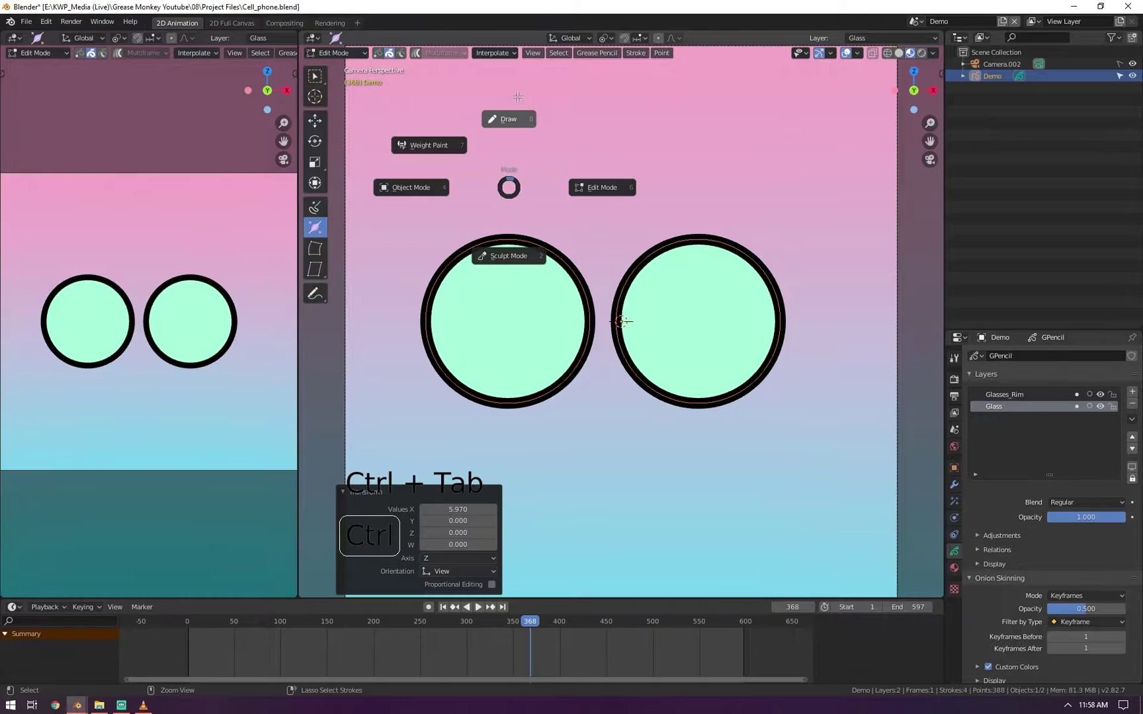
pyautogui.hotkey('ctrl', 'Tab')
# - Draw a short DEMO_Rim straight line bridging the two circles
pyautogui.click(314, 209)
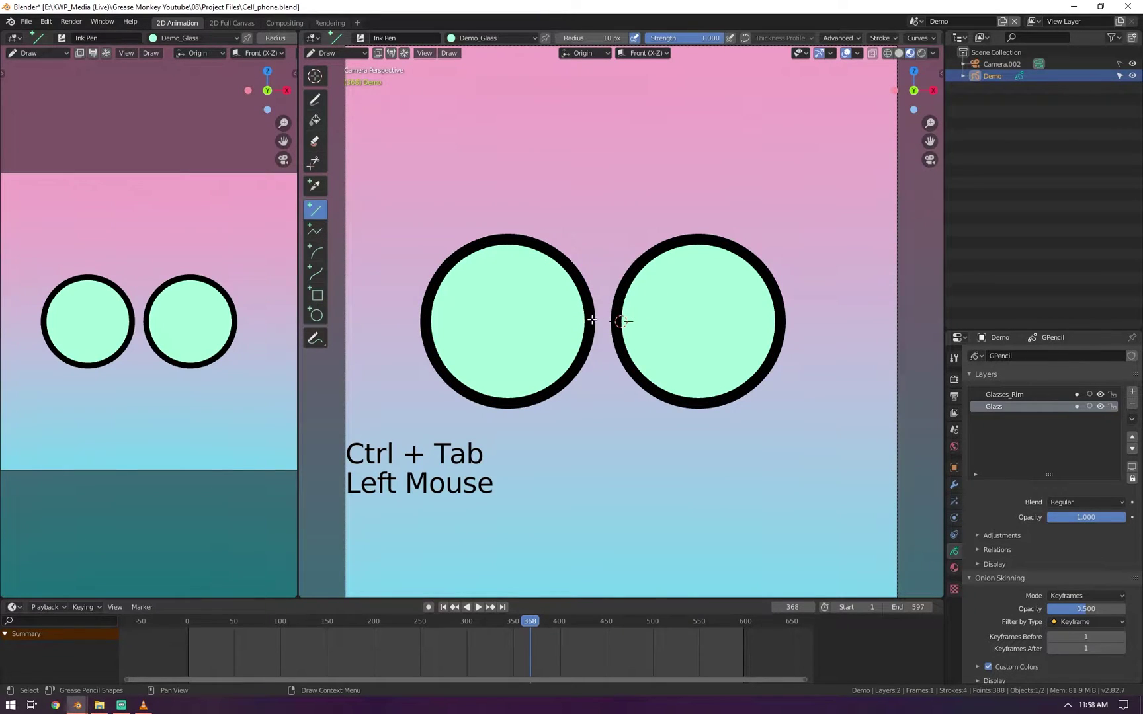
pyautogui.click(464, 38)
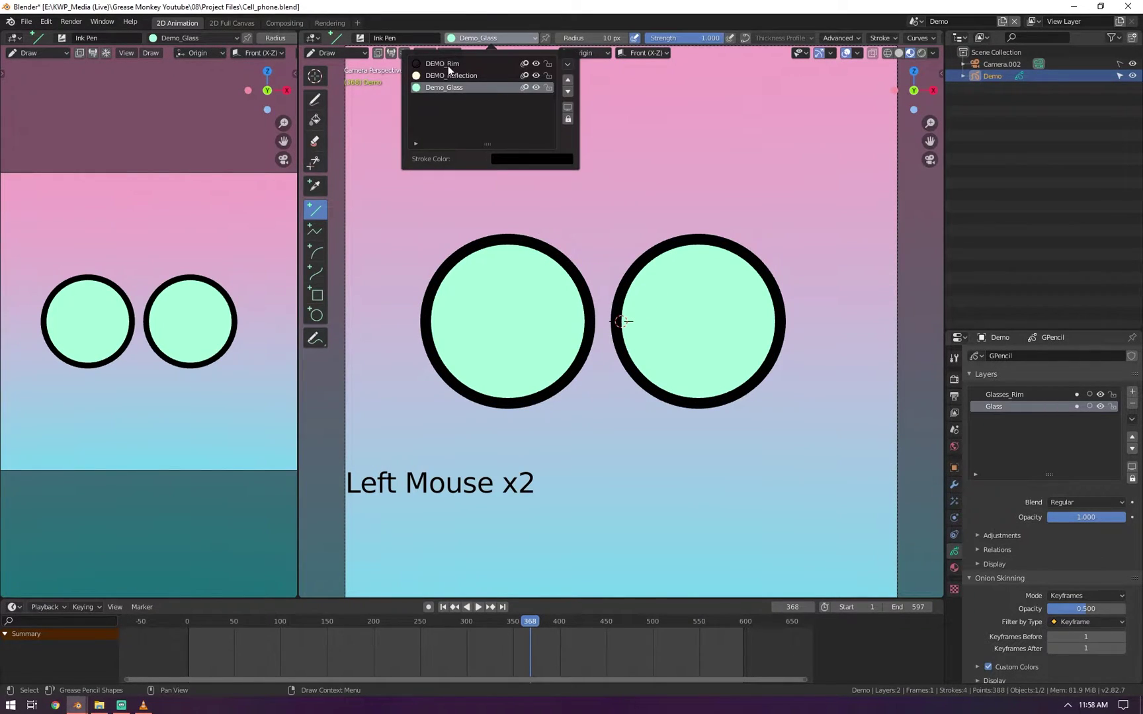
pyautogui.click(447, 66)
pyautogui.keyDown('shift'); pyautogui.moveTo(589, 319); pyautogui.dragTo(621, 322); pyautogui.keyUp('shift')
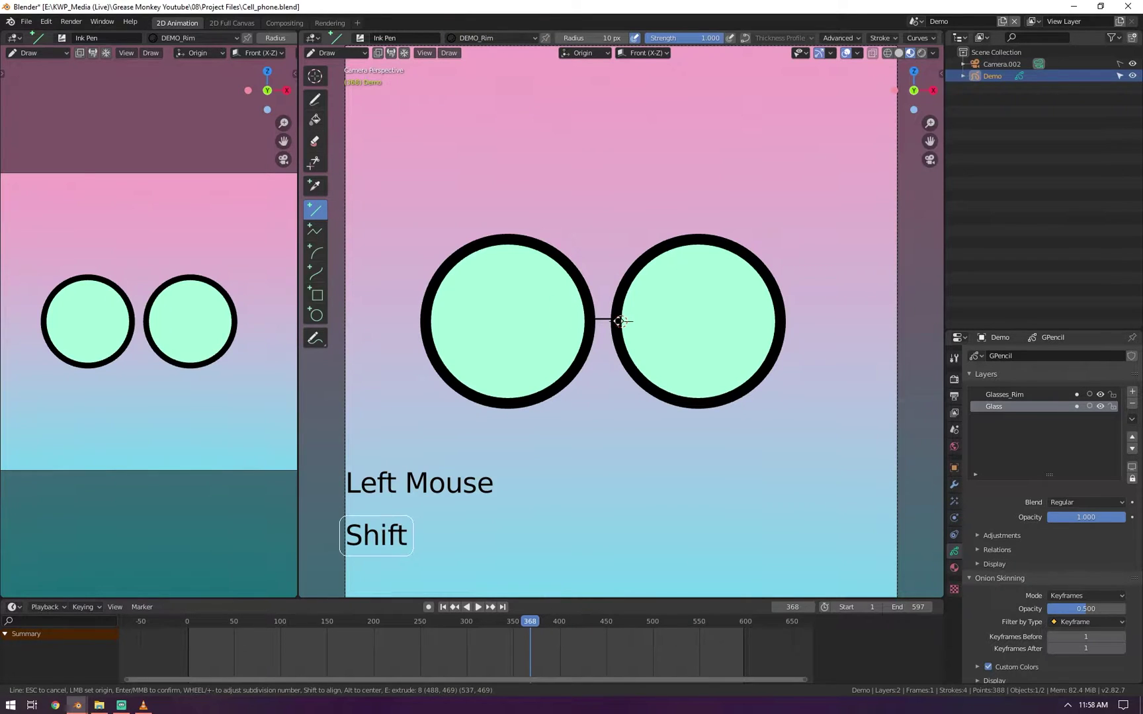
pyautogui.click(620, 312)
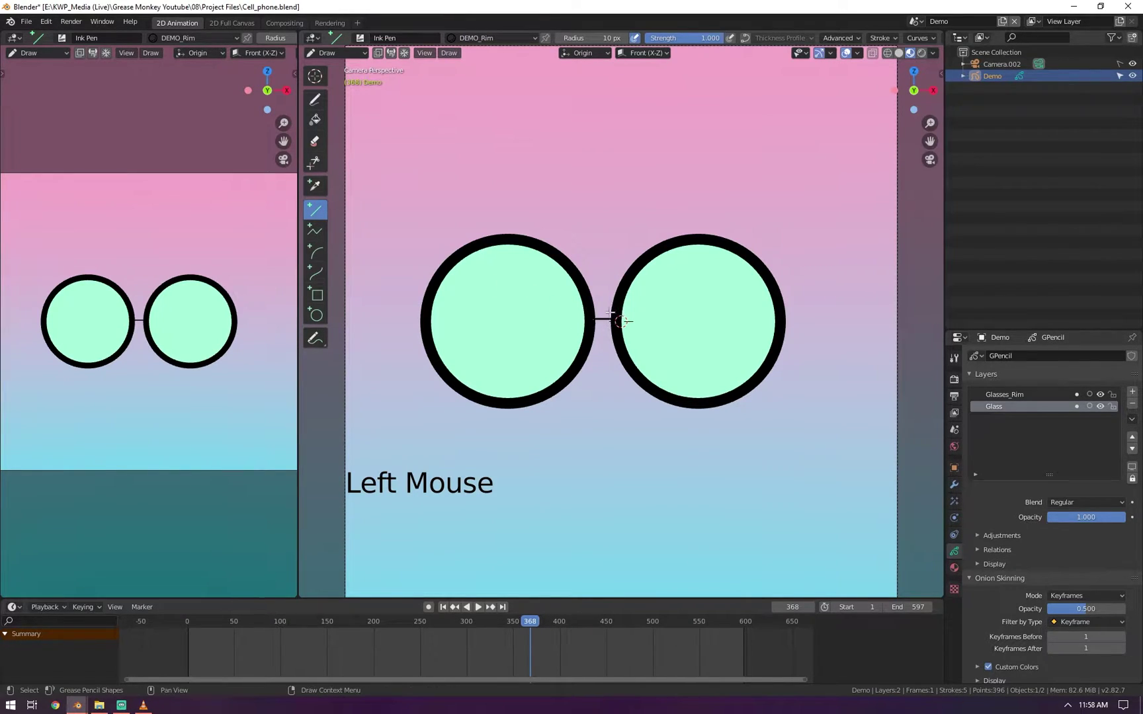
# - Select the bridge stroke and thicken it with the Radius tool
pyautogui.press('Tab')
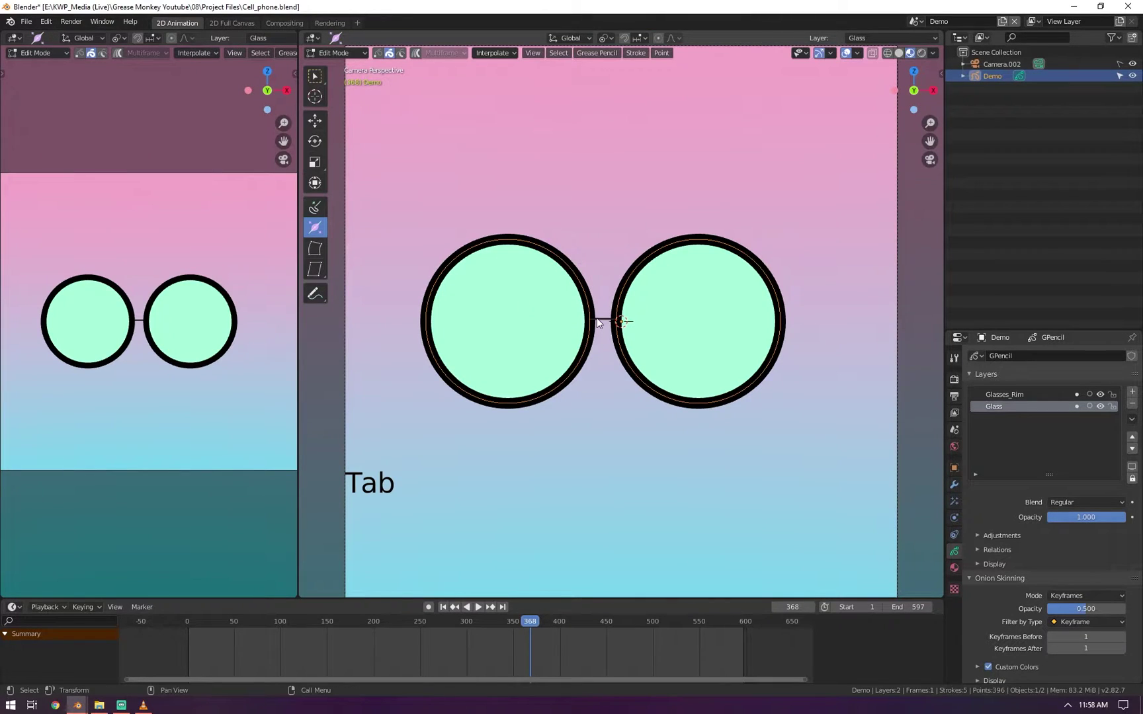
pyautogui.click(597, 319)
pyautogui.click(321, 229)
pyautogui.moveTo(893, 151); pyautogui.dragTo(898, 474)
# - Shorten the bridge along X and slide it horizontally into the gap
pyautogui.press('s')
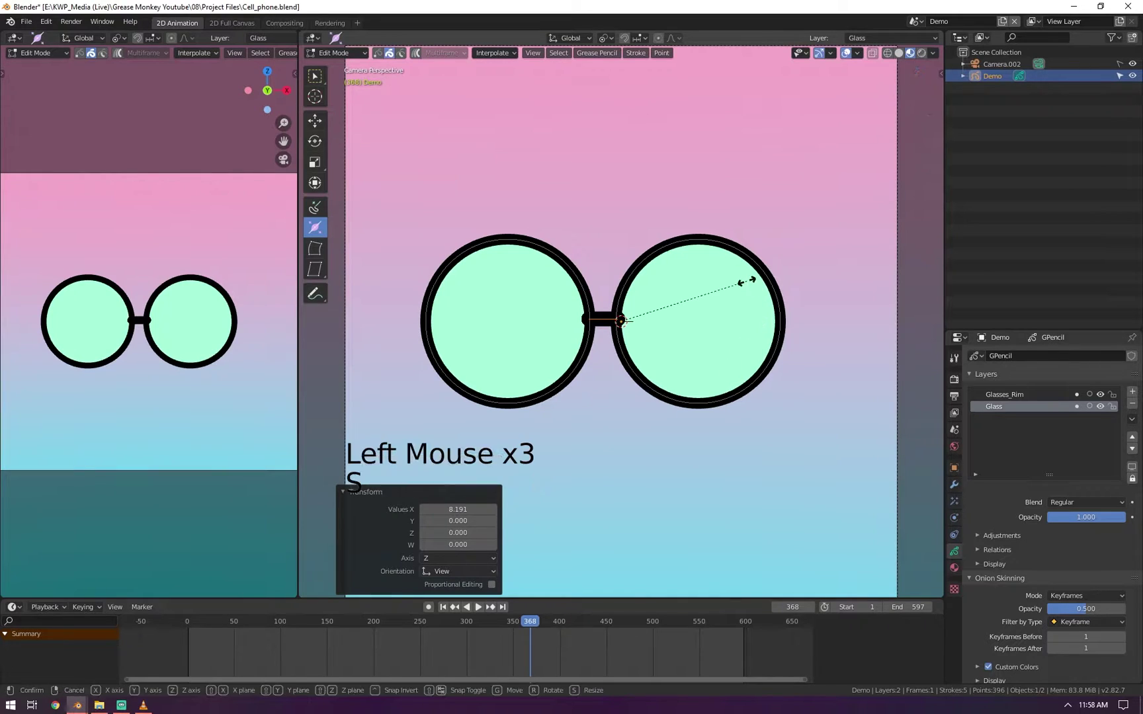
pyautogui.press('x')
pyautogui.click(720, 294)
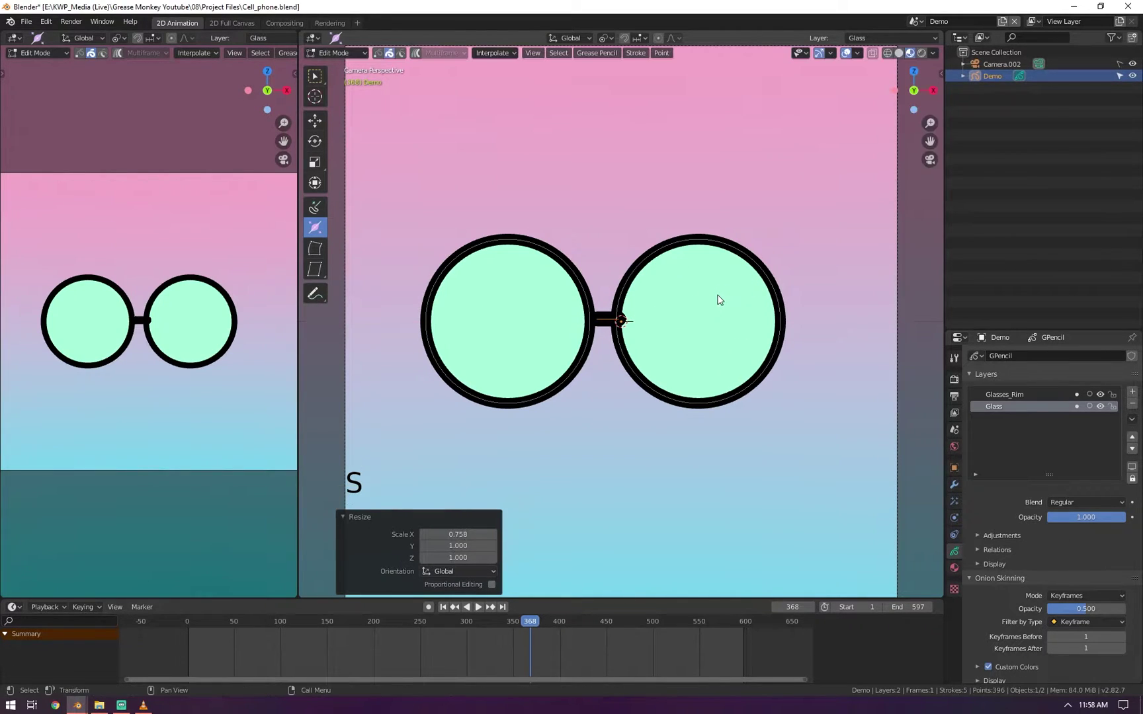
pyautogui.press('g')
pyautogui.press('x')
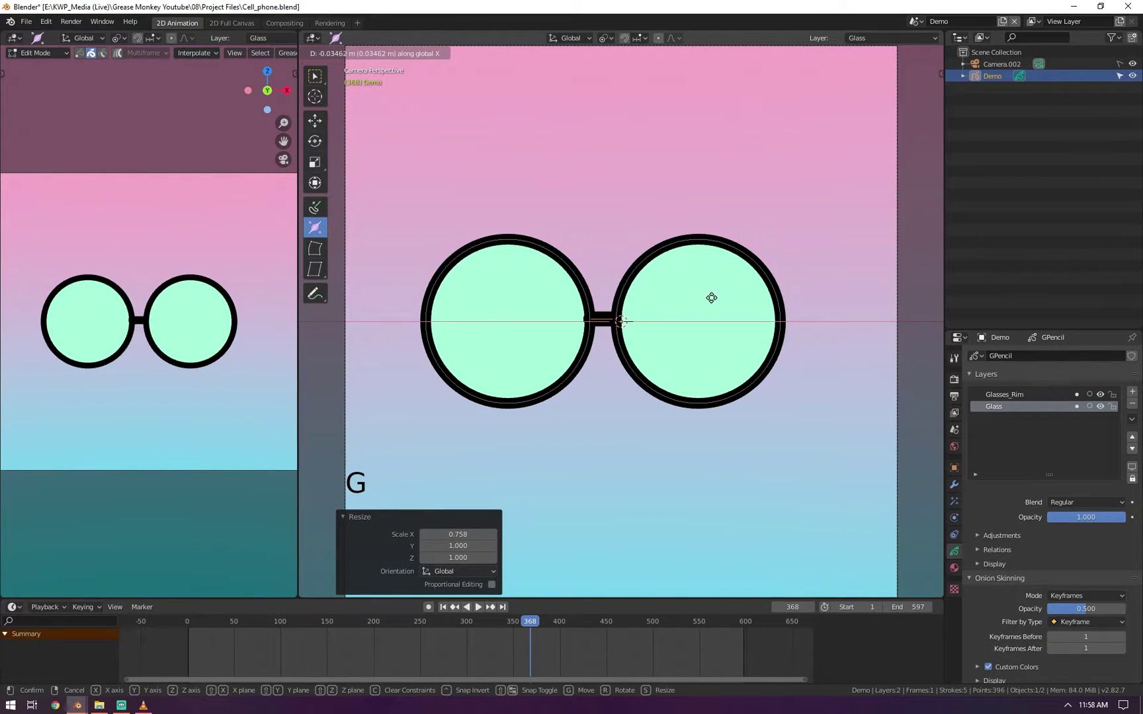
pyautogui.click(713, 297)
pyautogui.press('Tab')
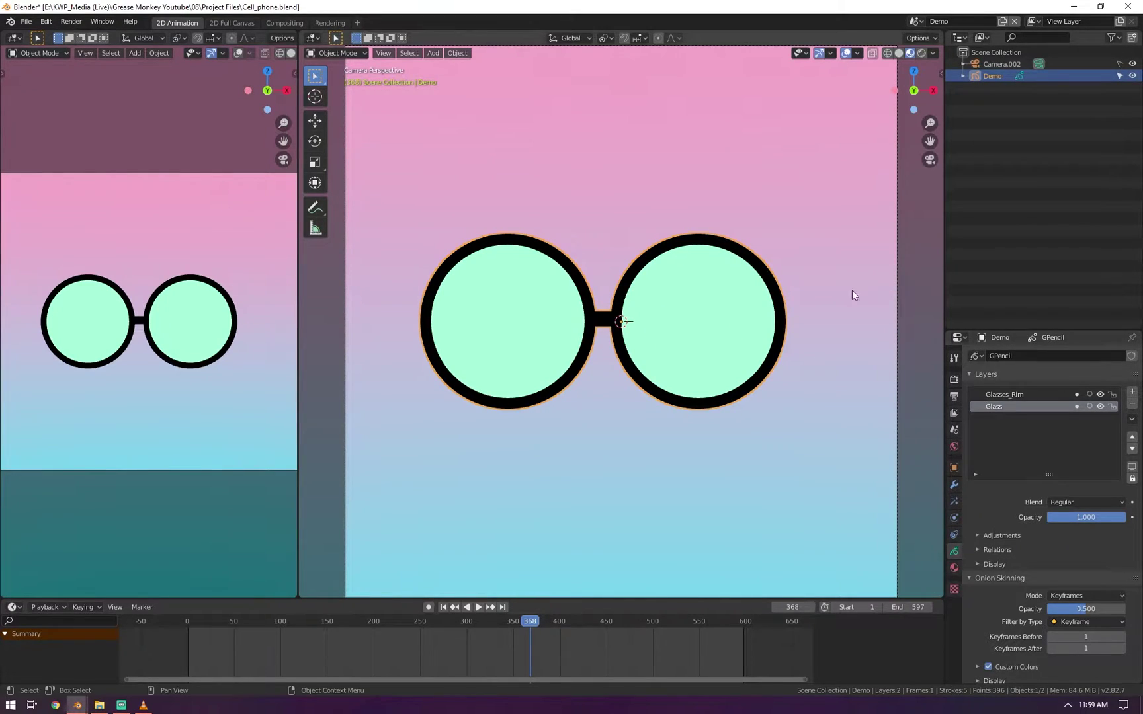
# - Select the lens fill strokes and move them back into line with the rims
pyautogui.press('Tab')
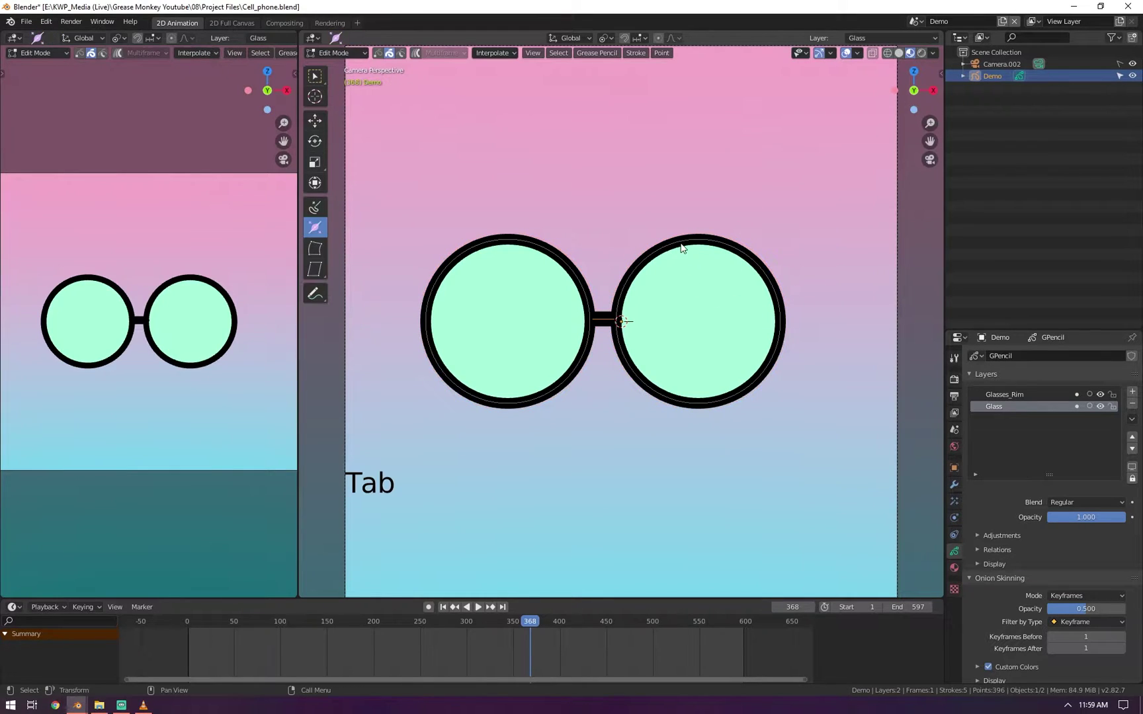
pyautogui.click(684, 249)
pyautogui.keyDown('shift'); pyautogui.click(527, 245); pyautogui.keyUp('shift')
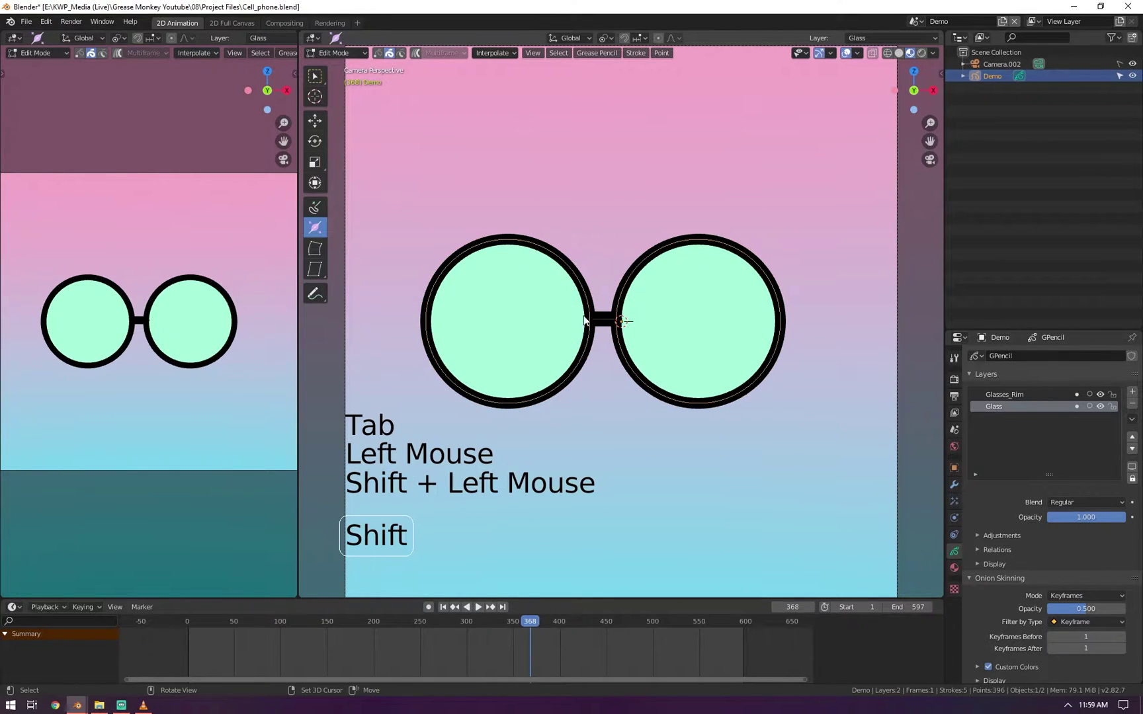
pyautogui.keyDown('shift'); pyautogui.click(620, 324); pyautogui.keyUp('shift')
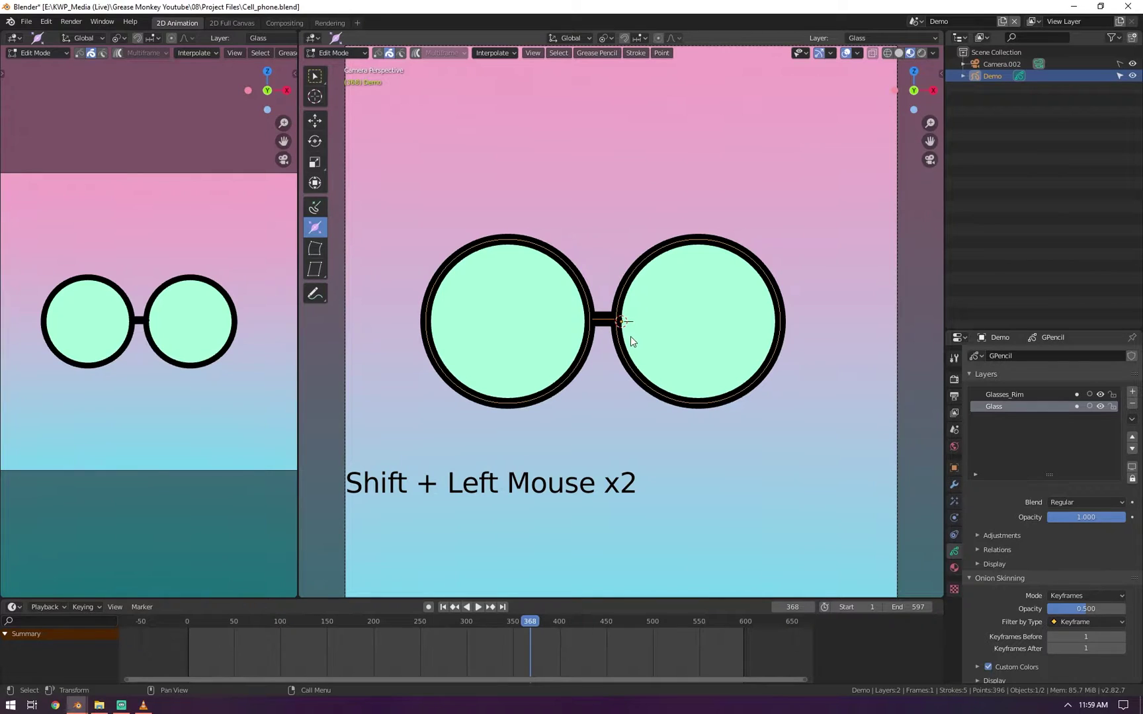
pyautogui.press('g')
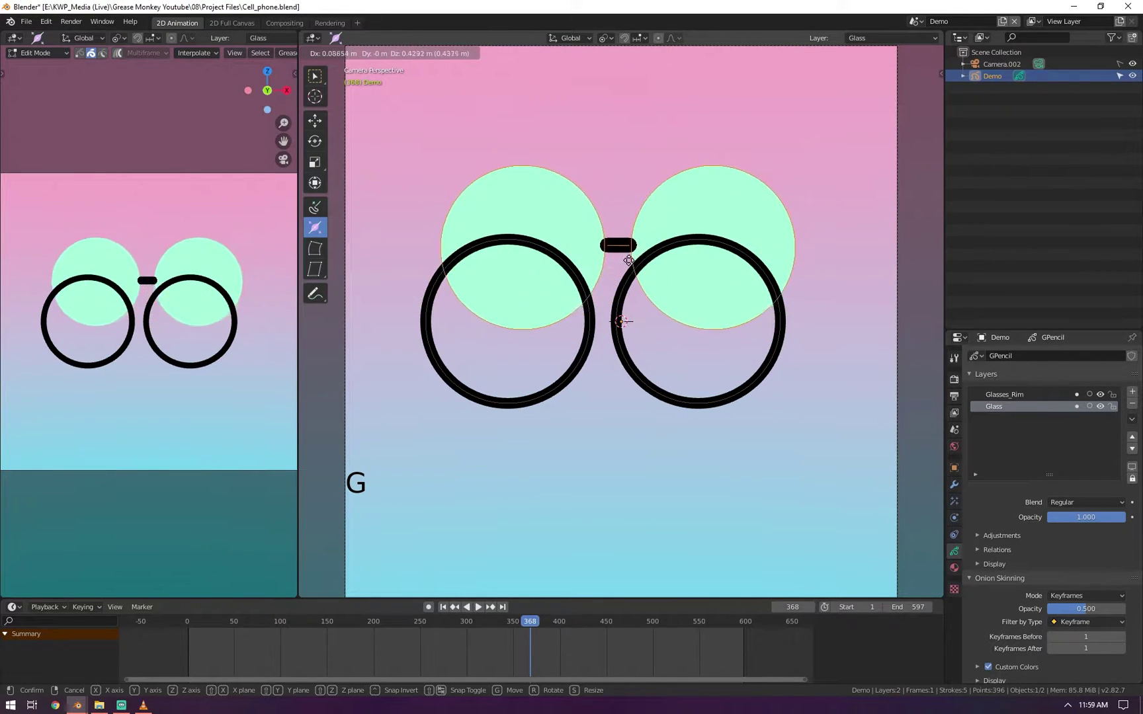
pyautogui.click(629, 321)
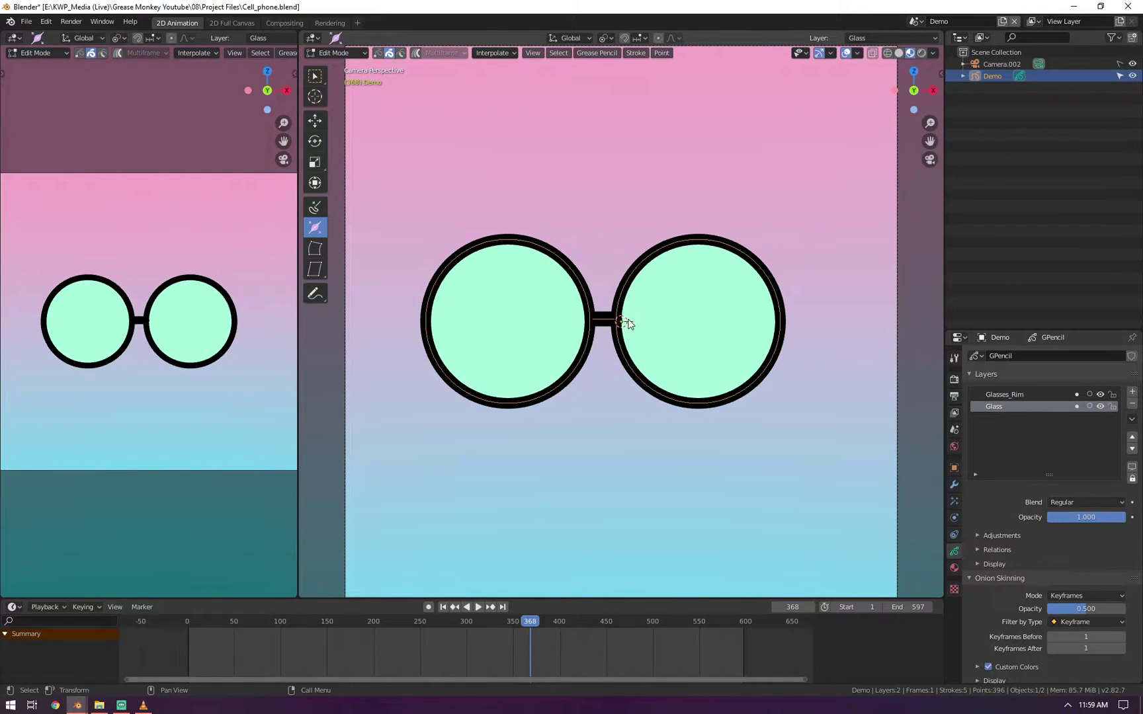
# - Invert the selection to the rim strokes and drop them over the lens circles
pyautogui.keyDown('shift'); pyautogui.rightClick(604, 321); pyautogui.keyUp('shift')
pyautogui.keyDown('shift'); pyautogui.click(601, 324); pyautogui.keyUp('shift')
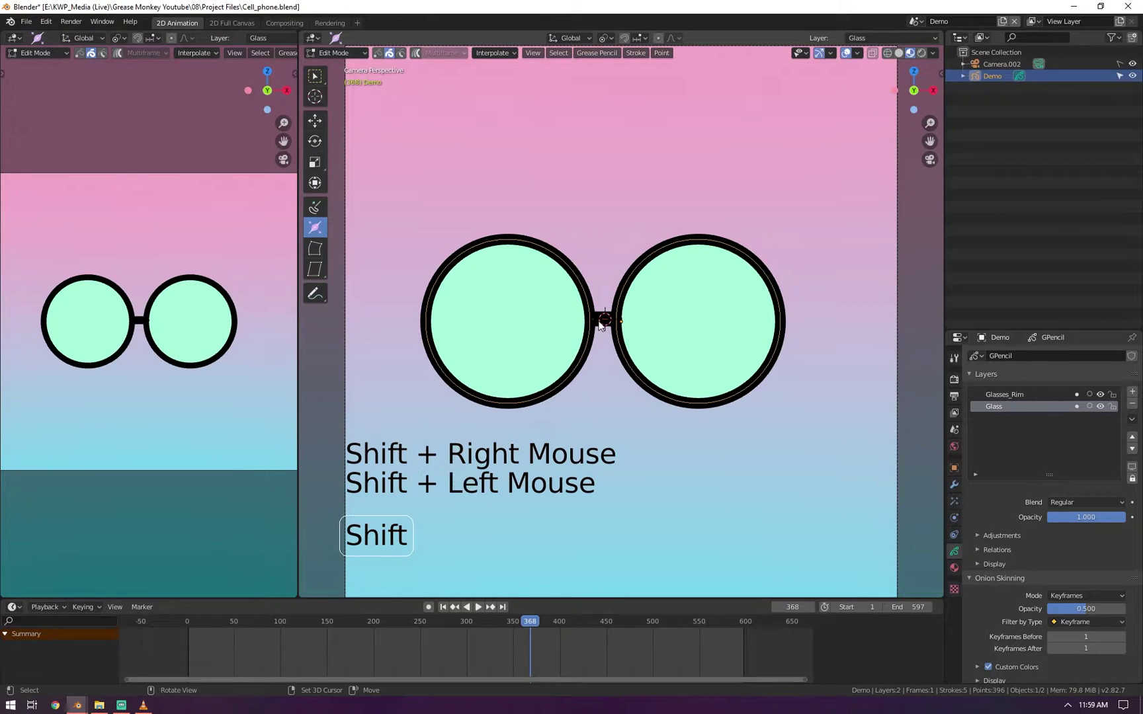
pyautogui.keyDown('shift'); pyautogui.click(600, 323); pyautogui.keyUp('shift')
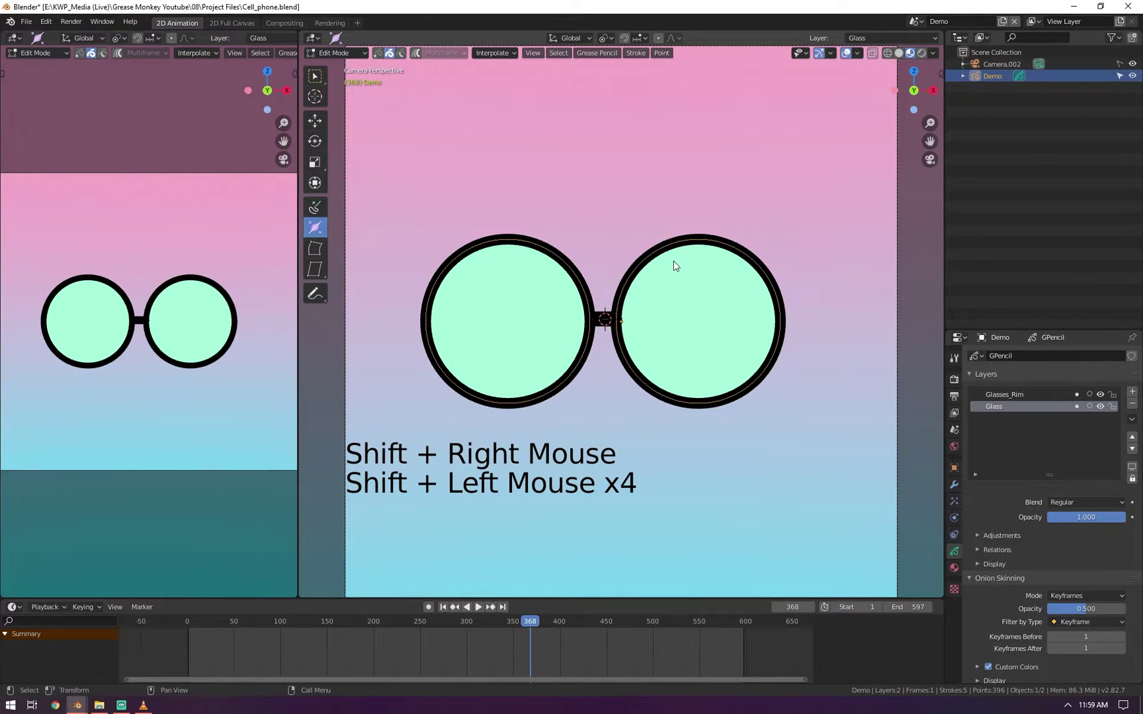
pyautogui.press('h')
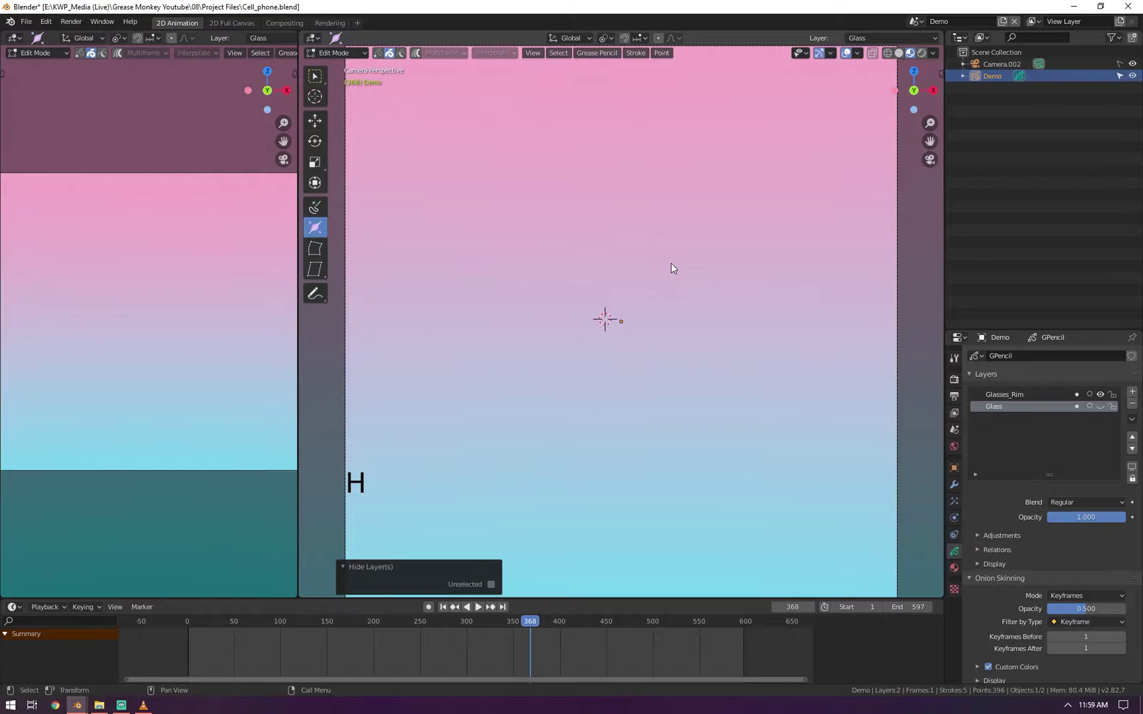
pyautogui.hotkey('ctrl', 'z')
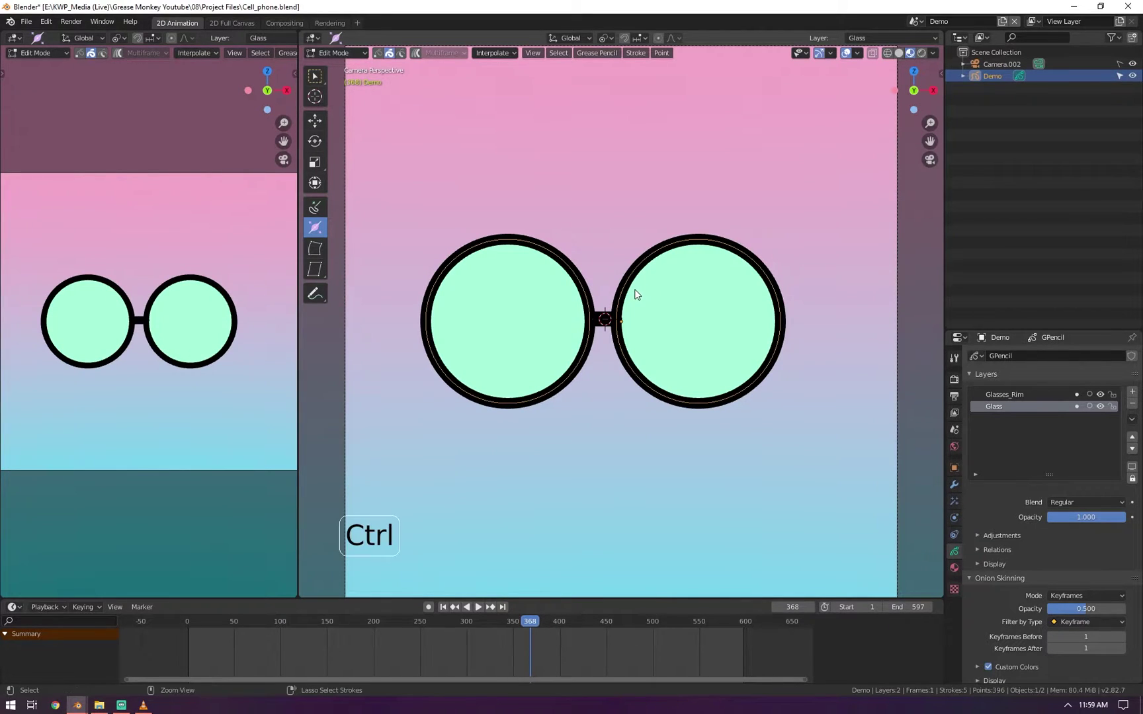
pyautogui.hotkey('ctrl', 'i')
pyautogui.press('g')
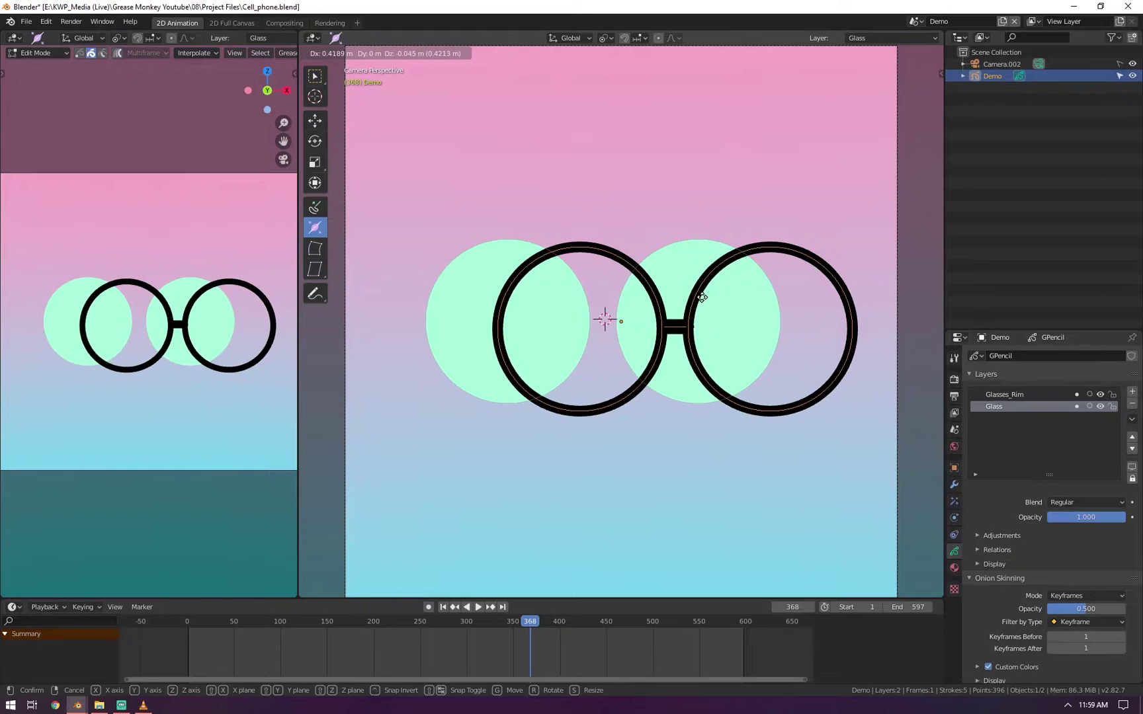
pyautogui.click(641, 272)
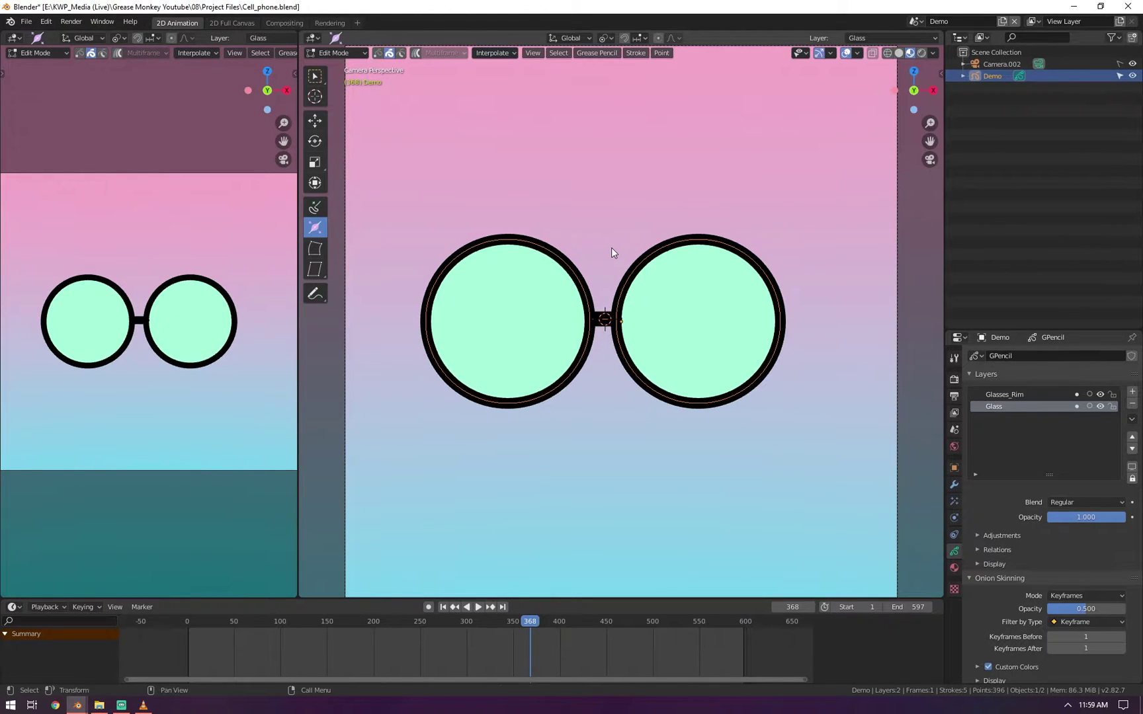
# - Move the rim strokes to Glasses_Rim and make that layer active
pyautogui.press('m')
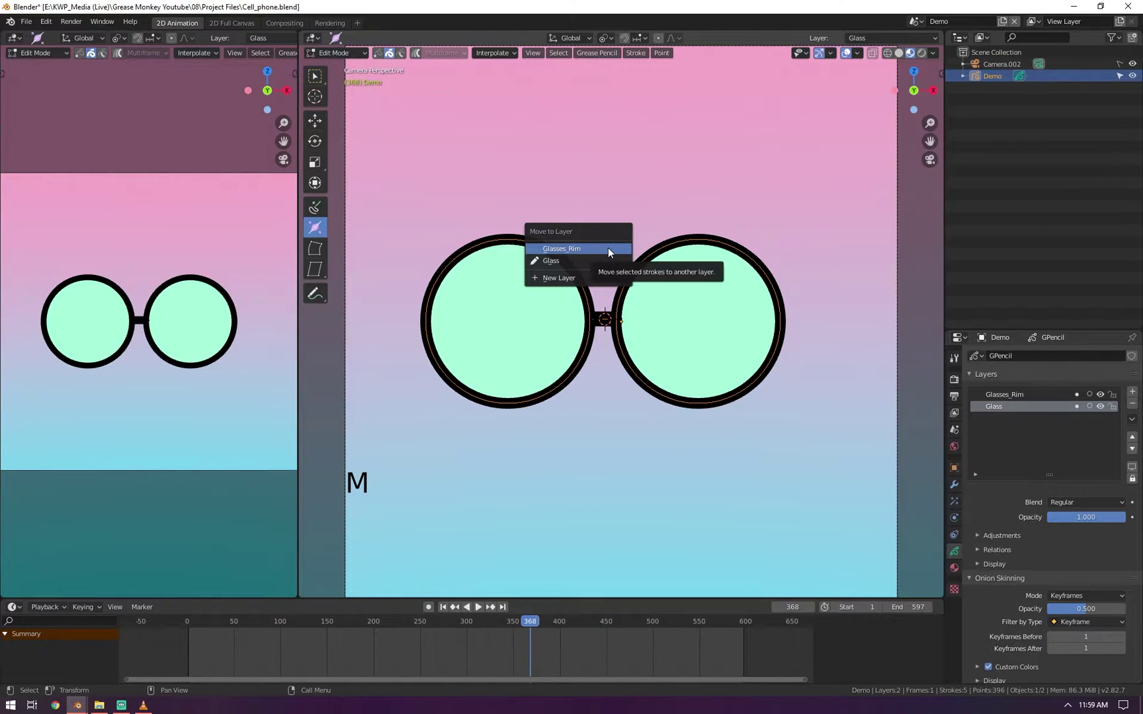
pyautogui.click(609, 248)
pyautogui.click(1016, 394)
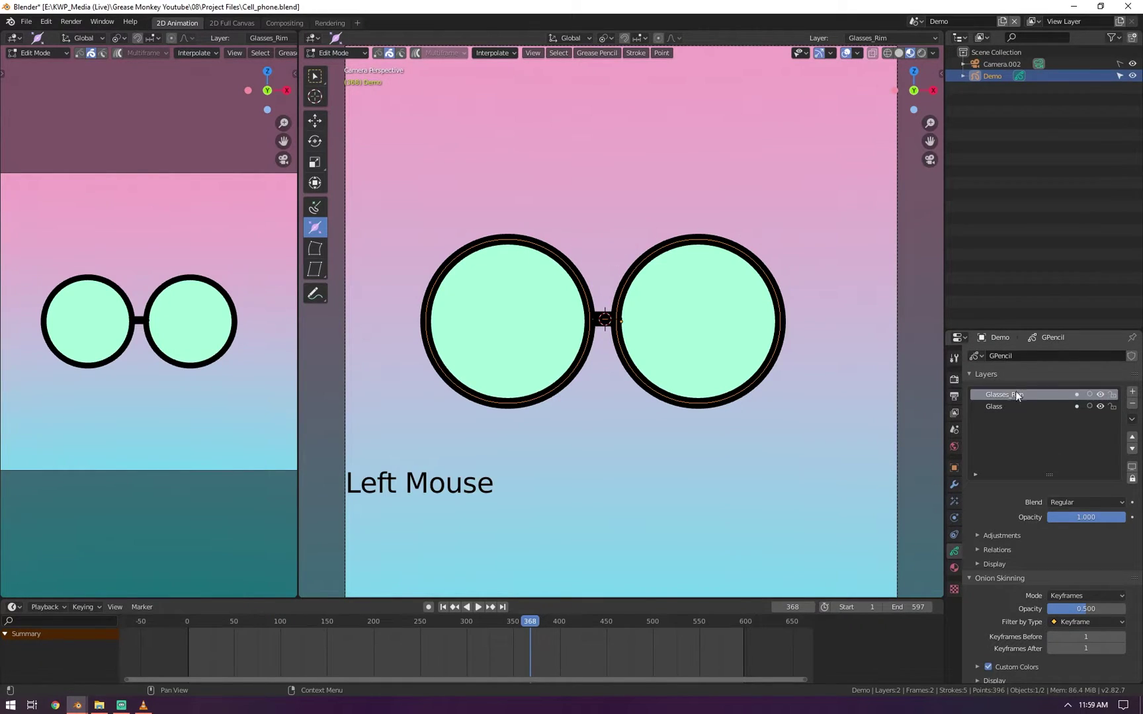
pyautogui.press('Tab')
# - Toggle the Glasses_Rim and Glass layer visibility to check, then make Glass active
pyautogui.tripleClick(1100, 393)
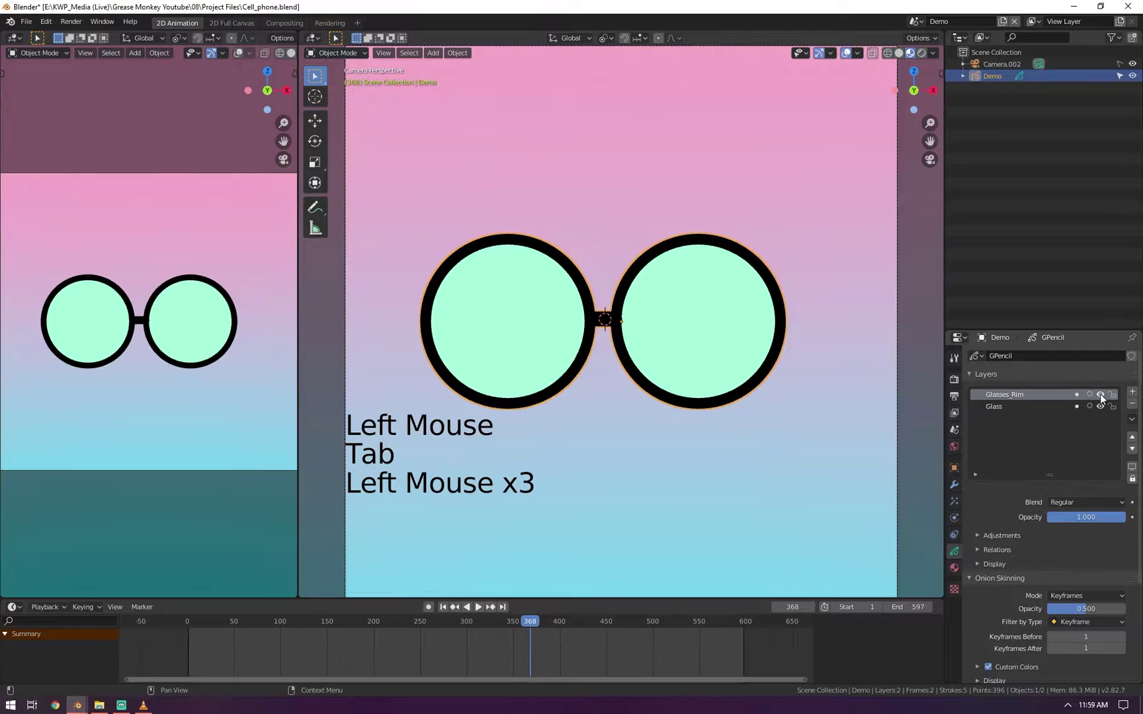
pyautogui.click(1100, 404)
pyautogui.tripleClick(1101, 404)
pyautogui.doubleClick(1101, 404)
pyautogui.click(1031, 406)
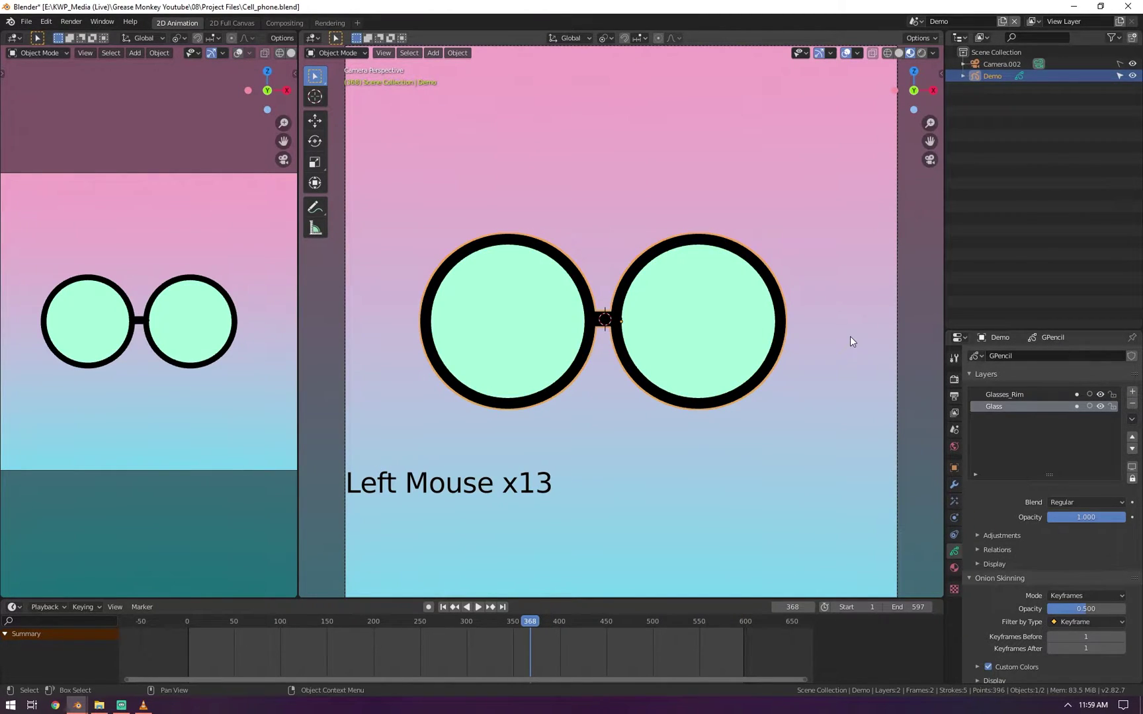
# - Add a new Grease Pencil layer and rename it Reflection
pyautogui.click(1133, 393)
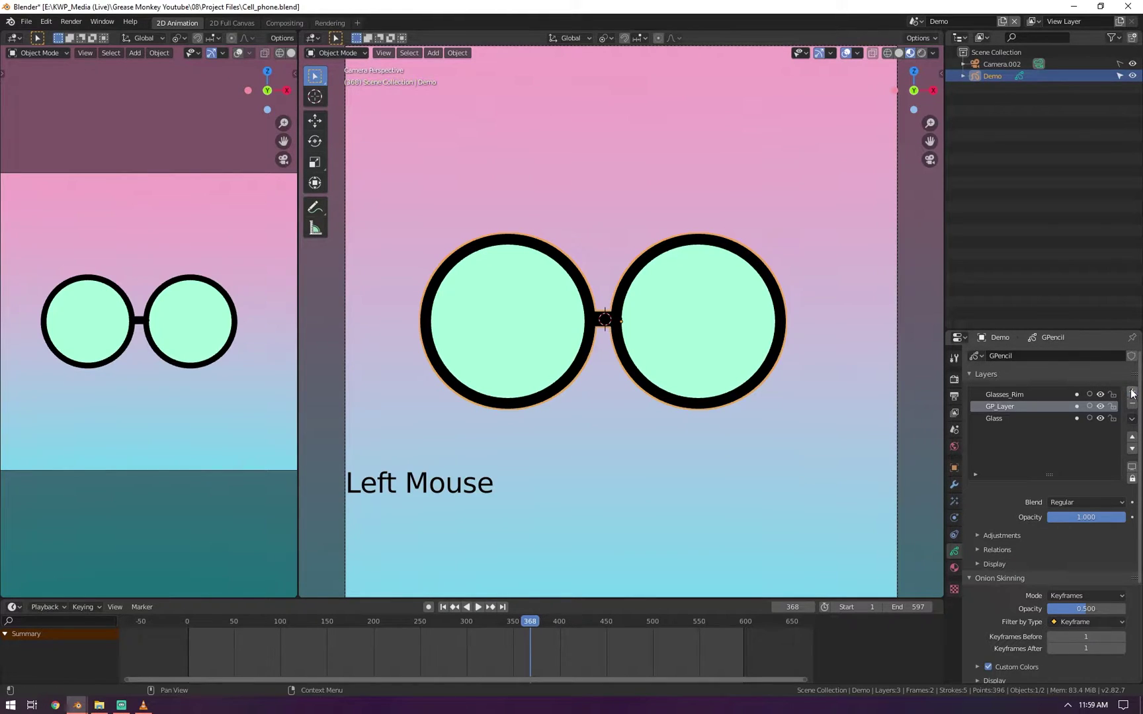
pyautogui.click(1011, 417)
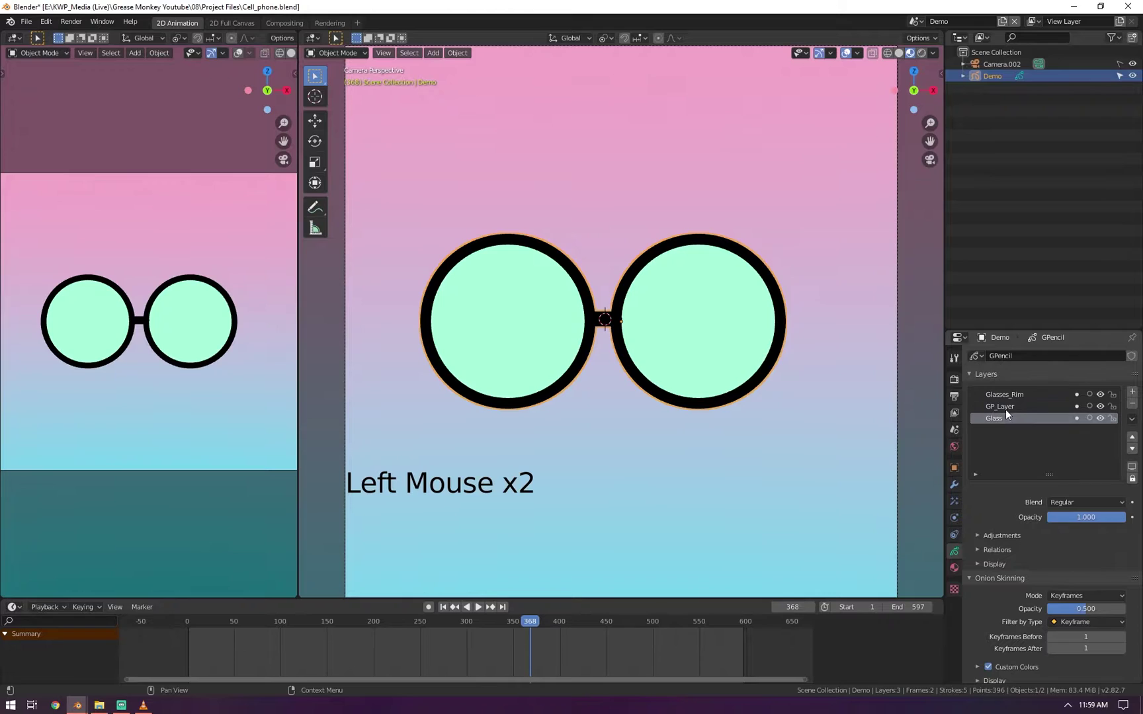
pyautogui.click(1009, 406)
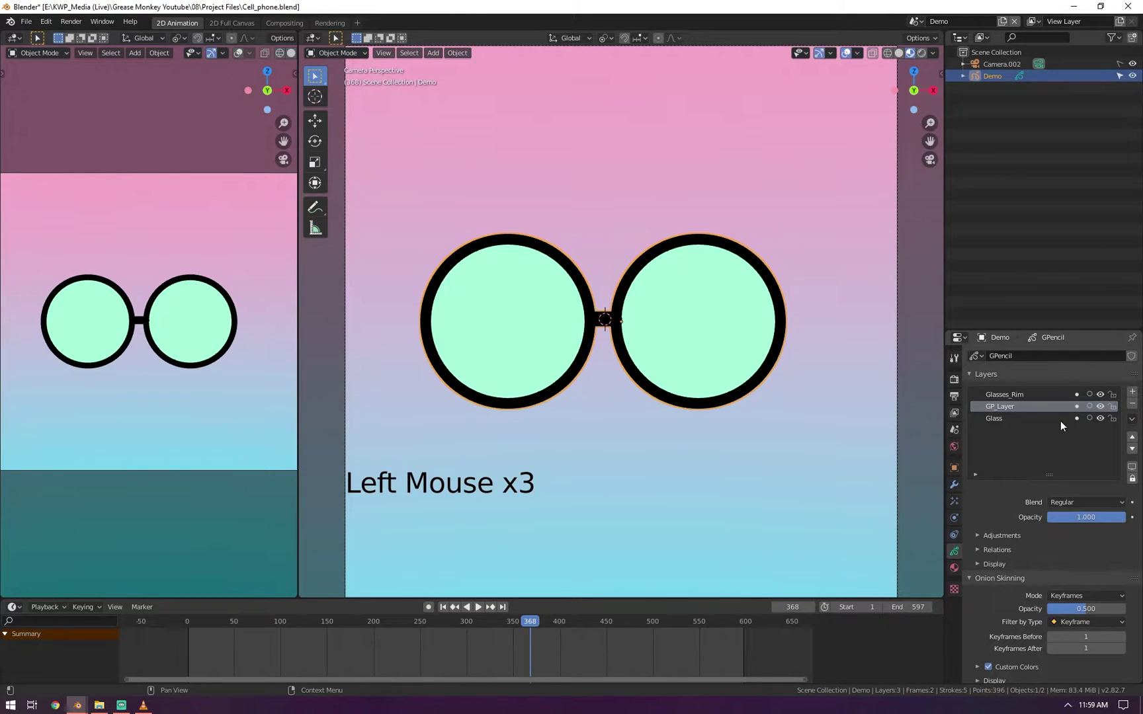
pyautogui.click(1000, 407)
pyautogui.doubleClick(1006, 409)
pyautogui.write('Reflection')
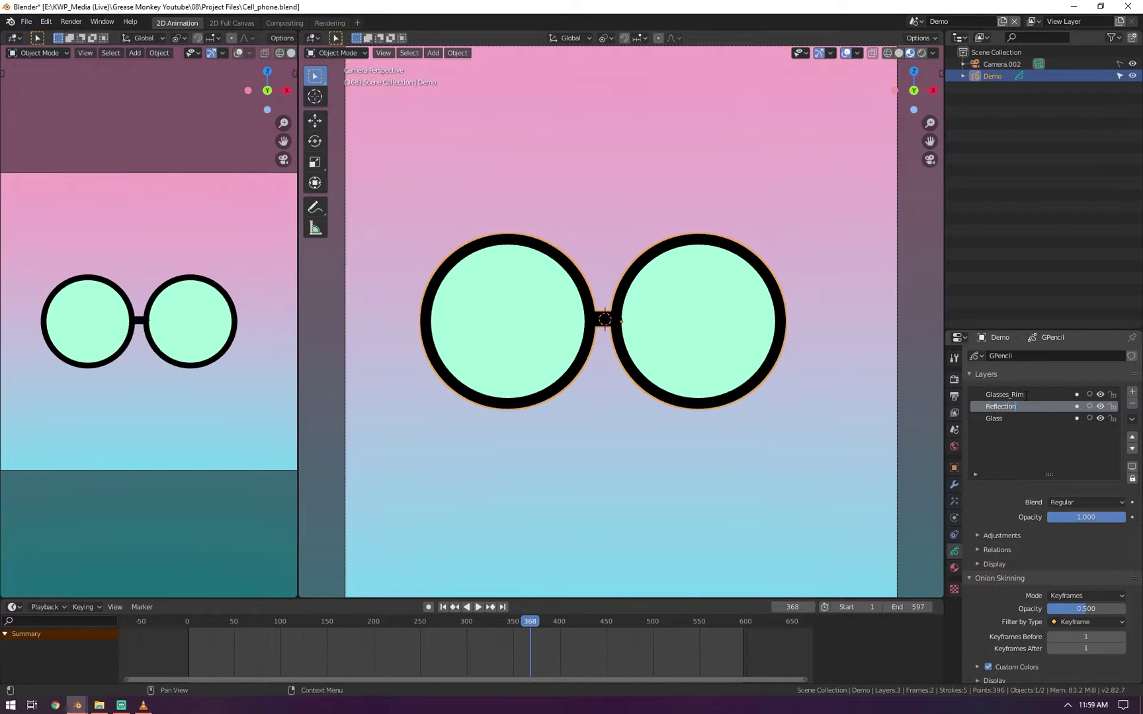
# - Draw a long DEMO_Reflection rectangle below the glasses with the Box tool
pyautogui.click(953, 567)
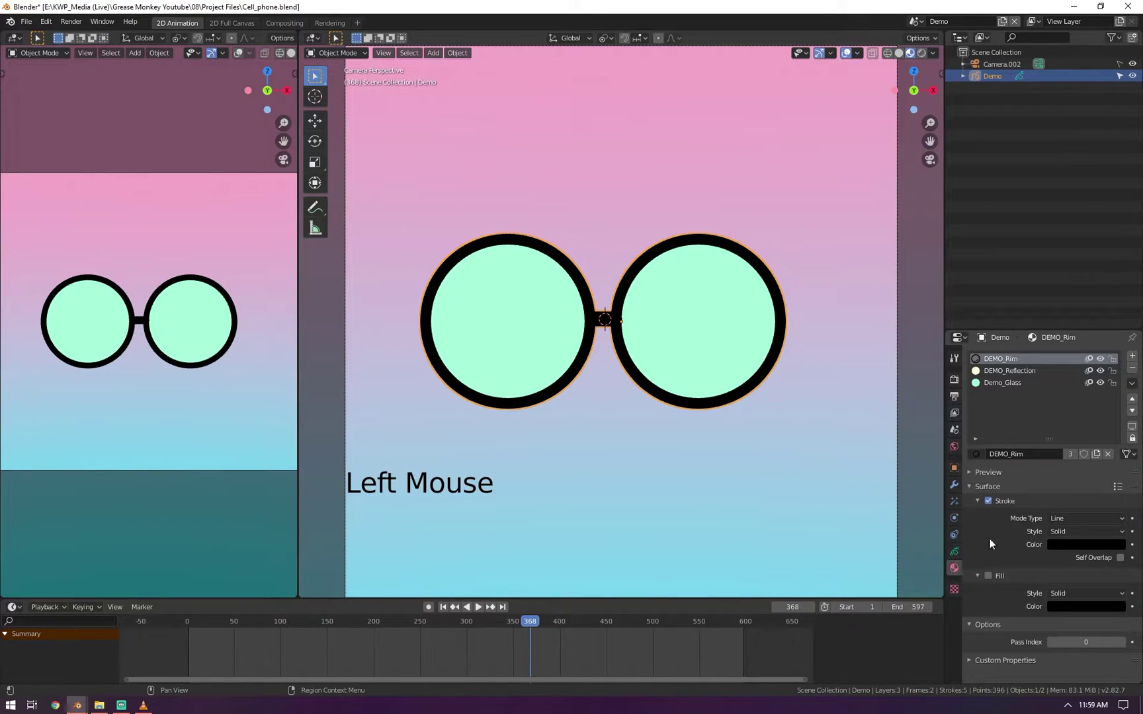
pyautogui.click(1005, 370)
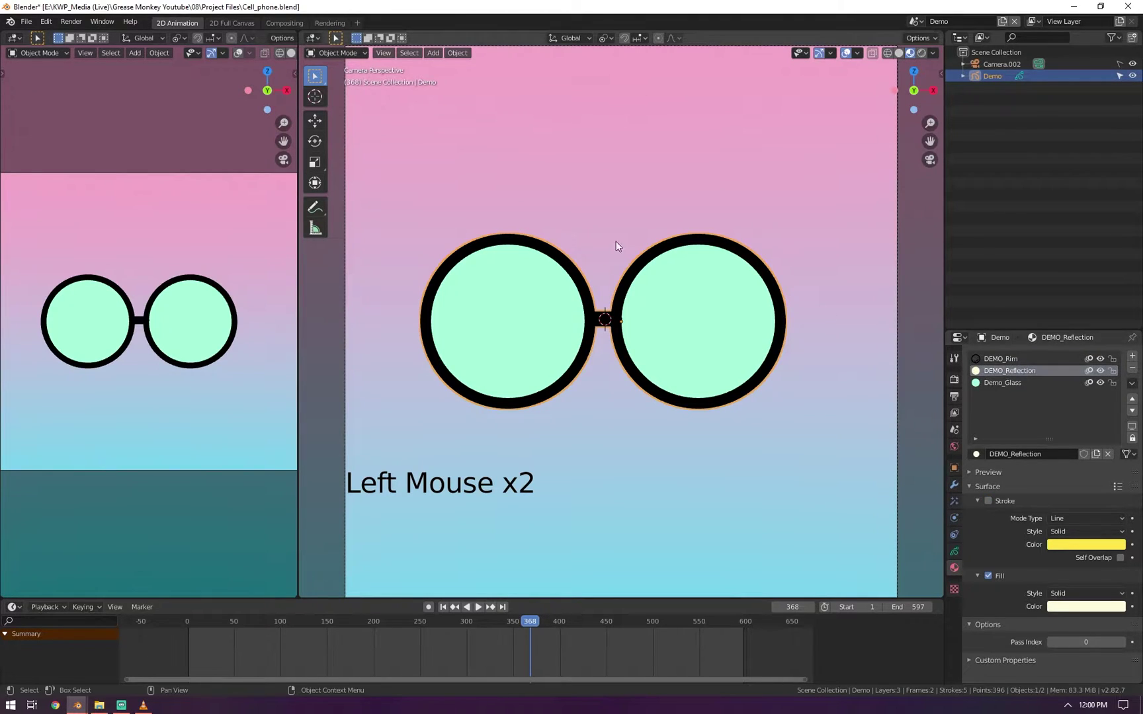
pyautogui.hotkey('ctrl', 'Tab')
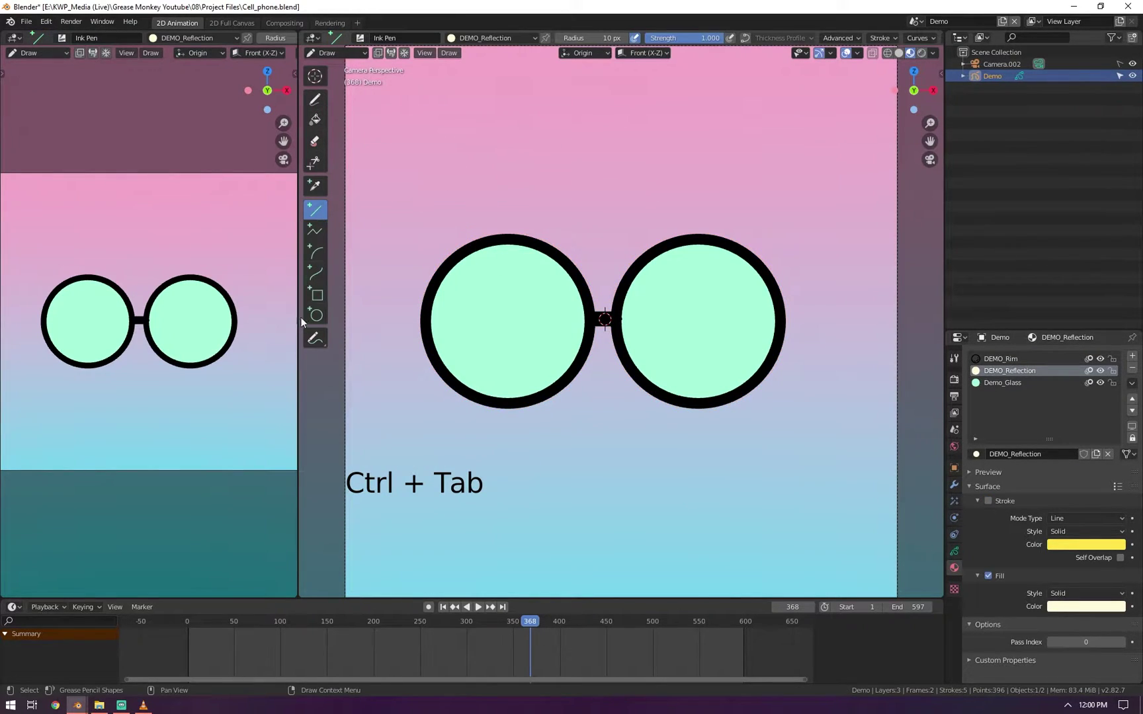
pyautogui.click(317, 294)
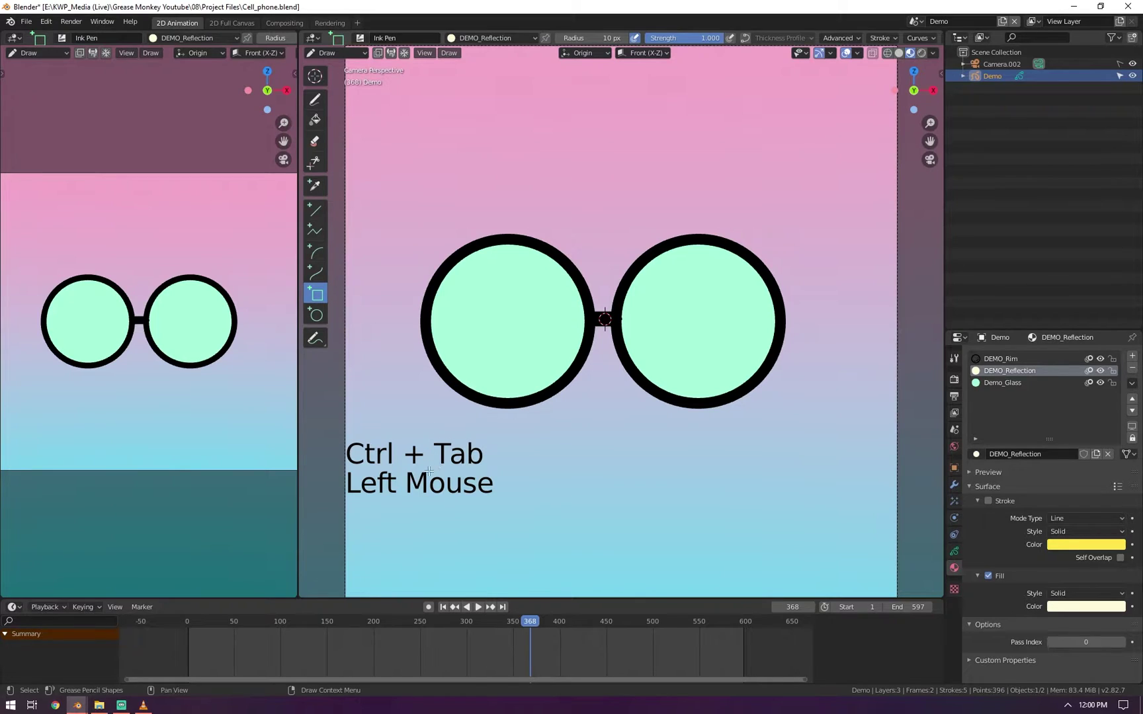
pyautogui.moveTo(397, 434)
pyautogui.mouseDown()
pyautogui.moveTo(848, 496)
pyautogui.moveTo(873, 465)
pyautogui.mouseUp()
pyautogui.press('Return')
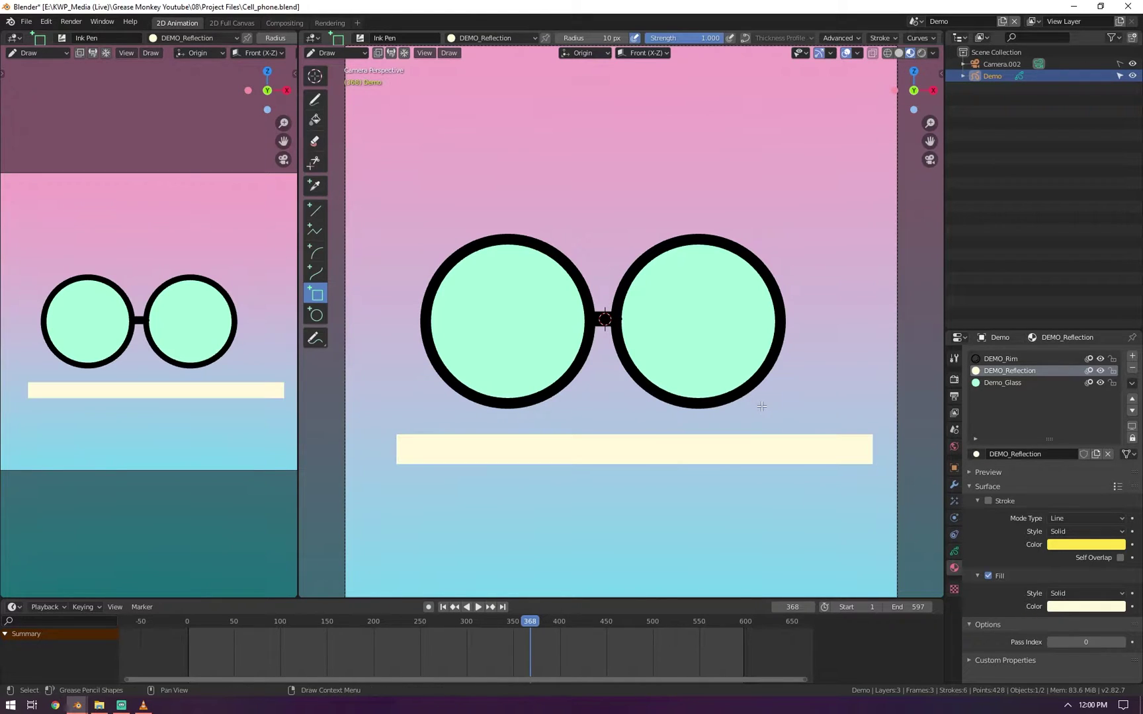
# - Widen the stripe across the whole view and tilt it by -45 degrees
pyautogui.press('Tab')
pyautogui.click(531, 444)
pyautogui.press('s')
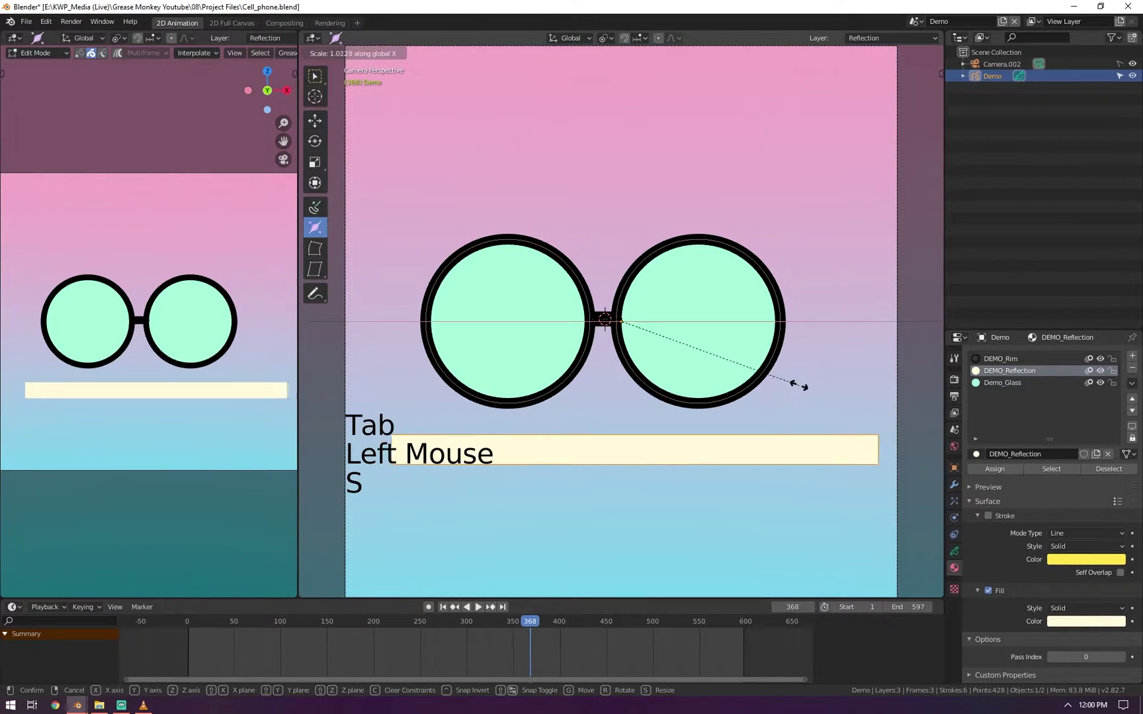
pyautogui.click(895, 392)
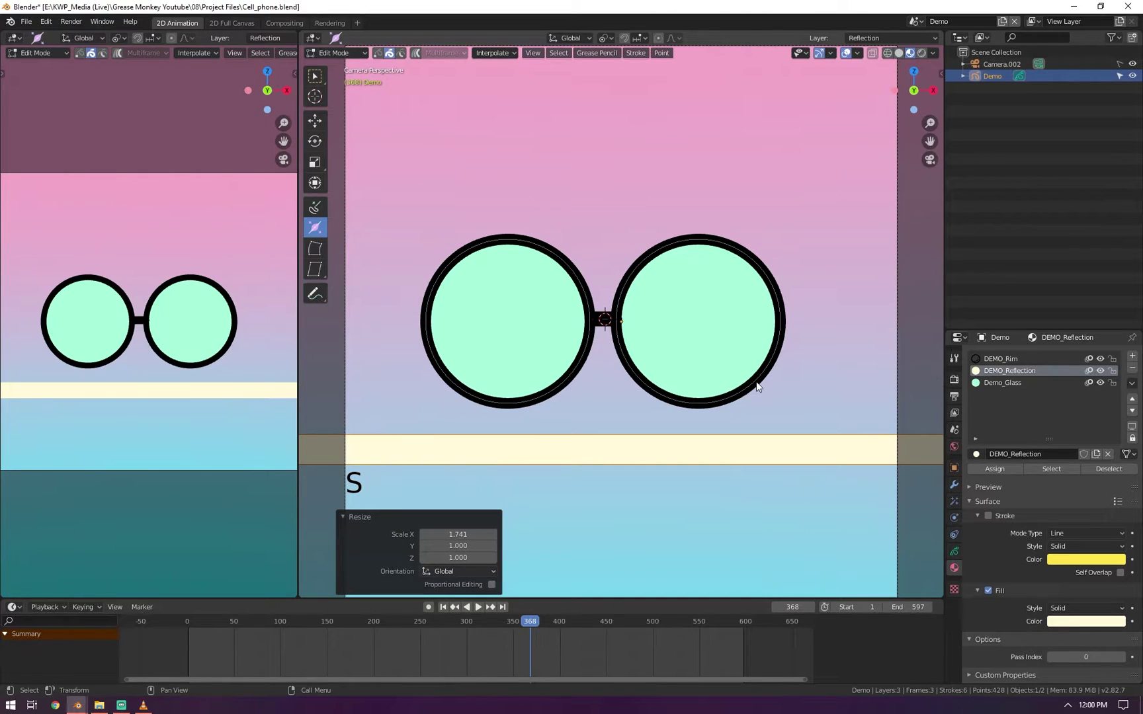
pyautogui.write('r')
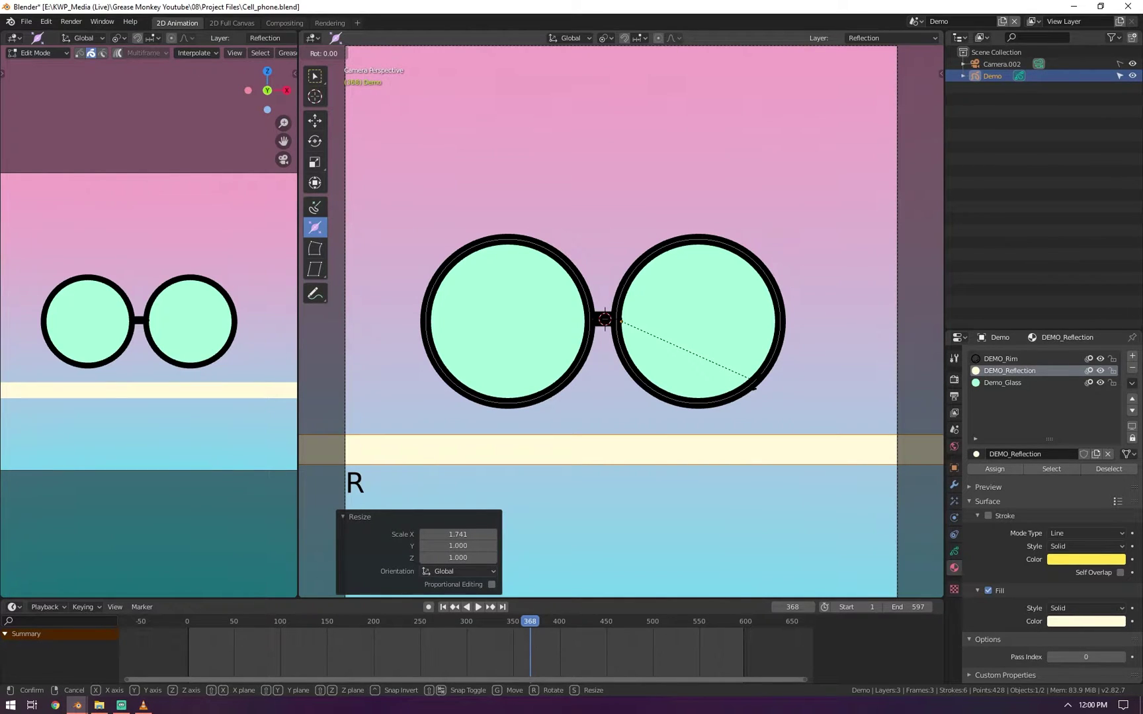
pyautogui.write('45')
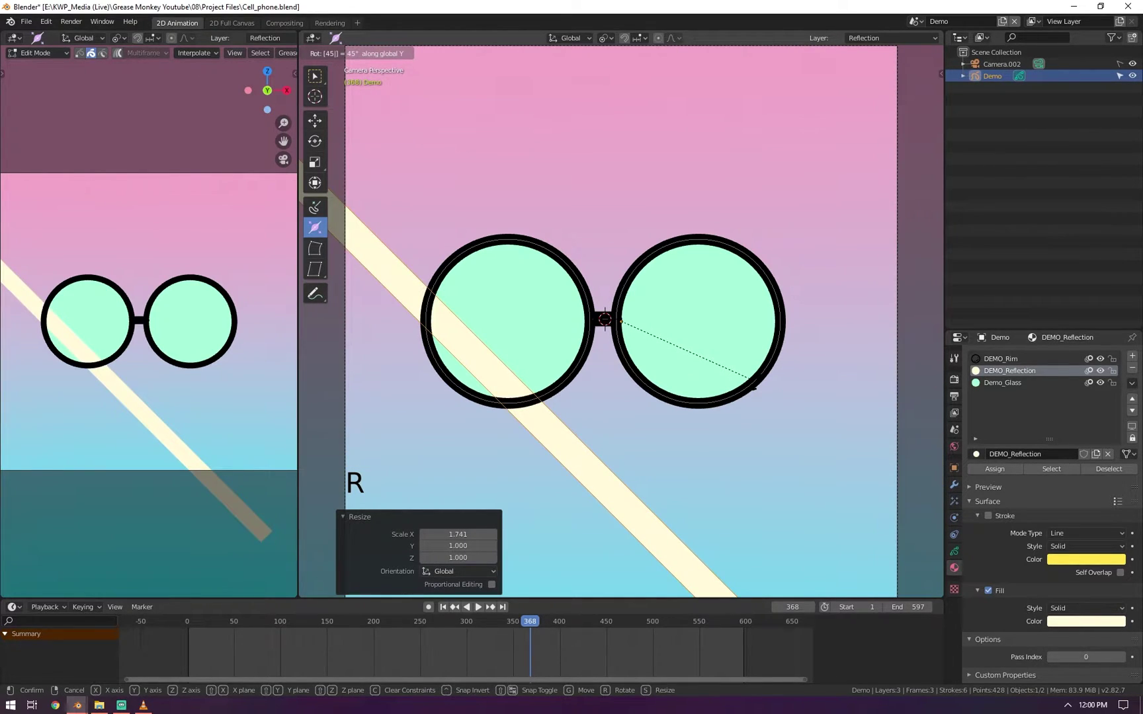
pyautogui.write('-')
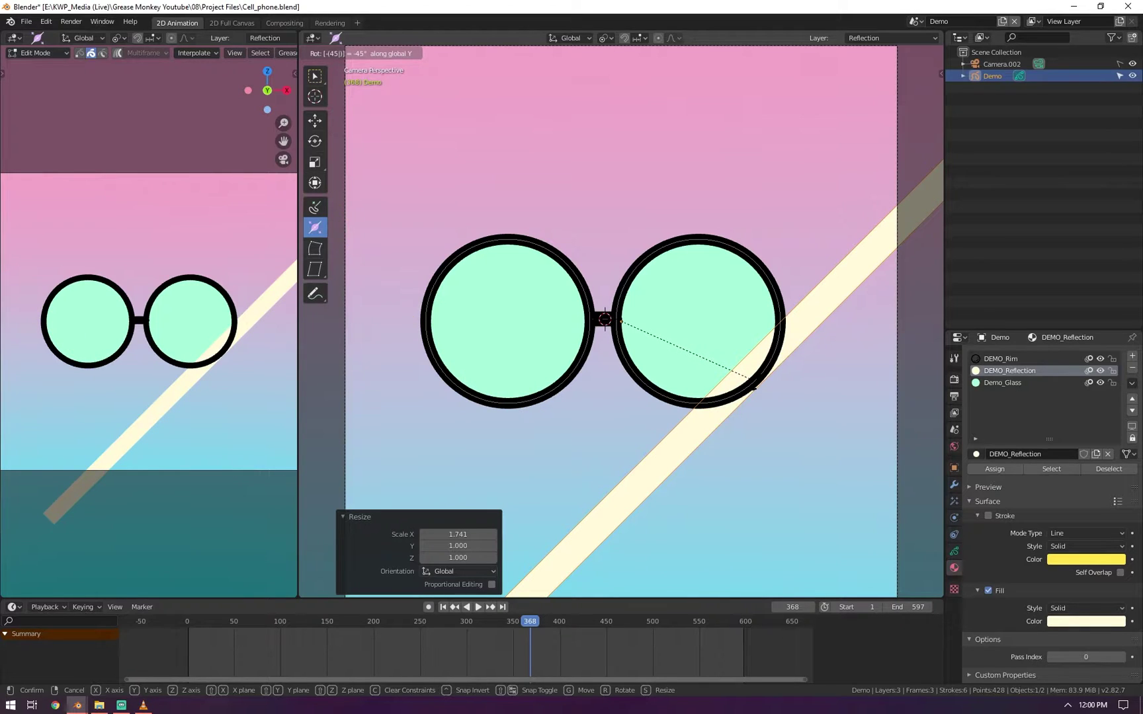
pyautogui.press('Return')
pyautogui.press('Tab')
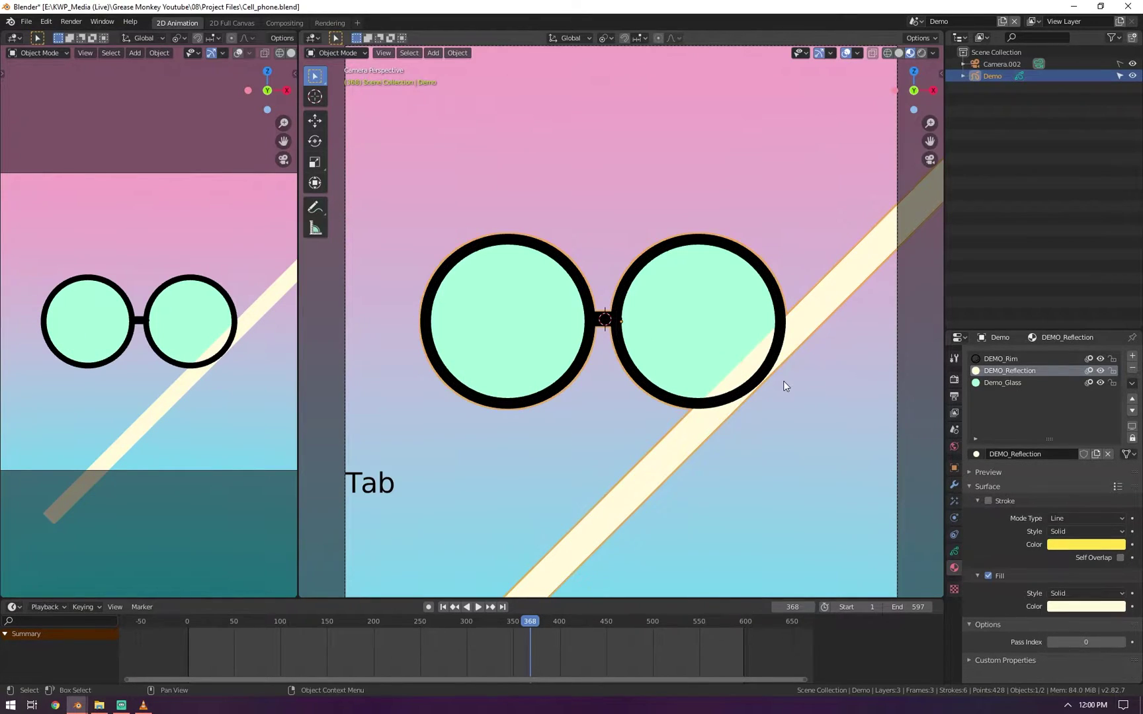
# - Turn on the Reflection layer's mask so the stripe shows only inside the lenses
pyautogui.press('Tab')
pyautogui.click(831, 302)
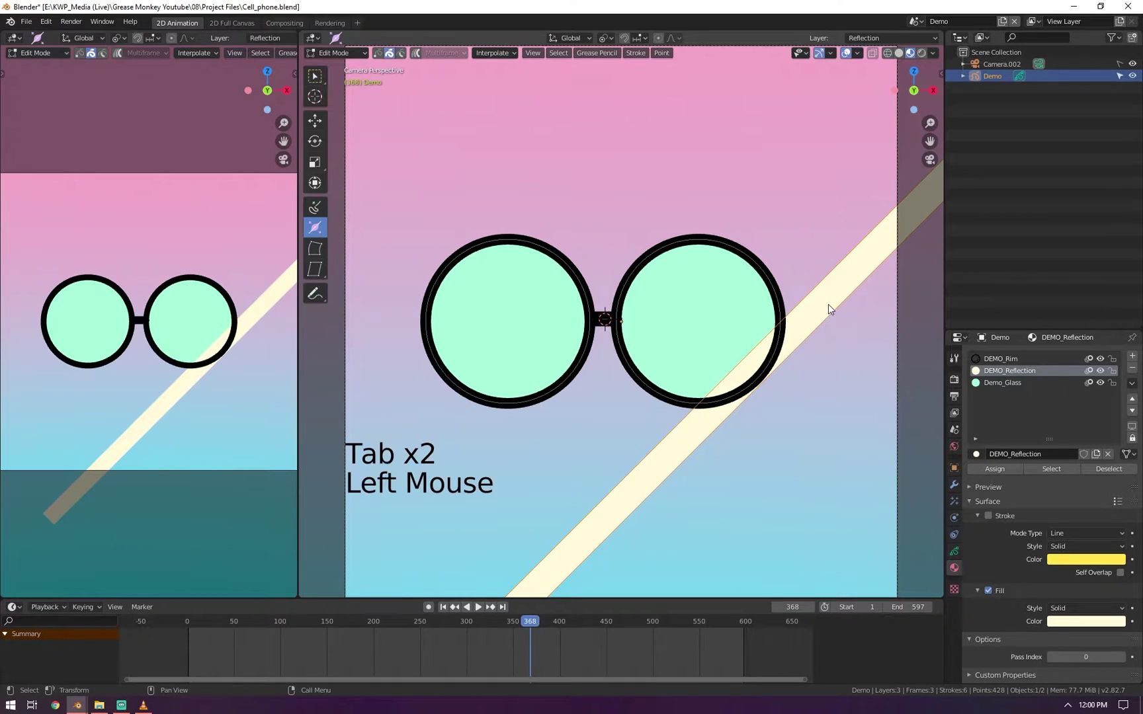
pyautogui.press('Tab')
pyautogui.click(954, 550)
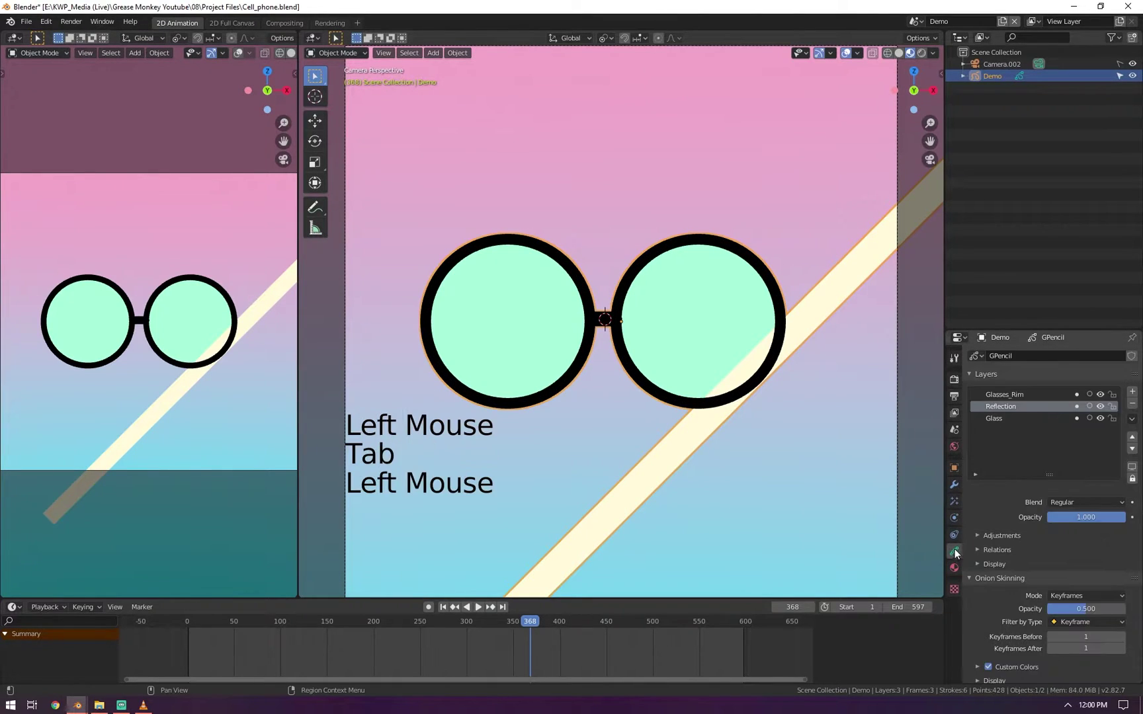
pyautogui.click(1076, 406)
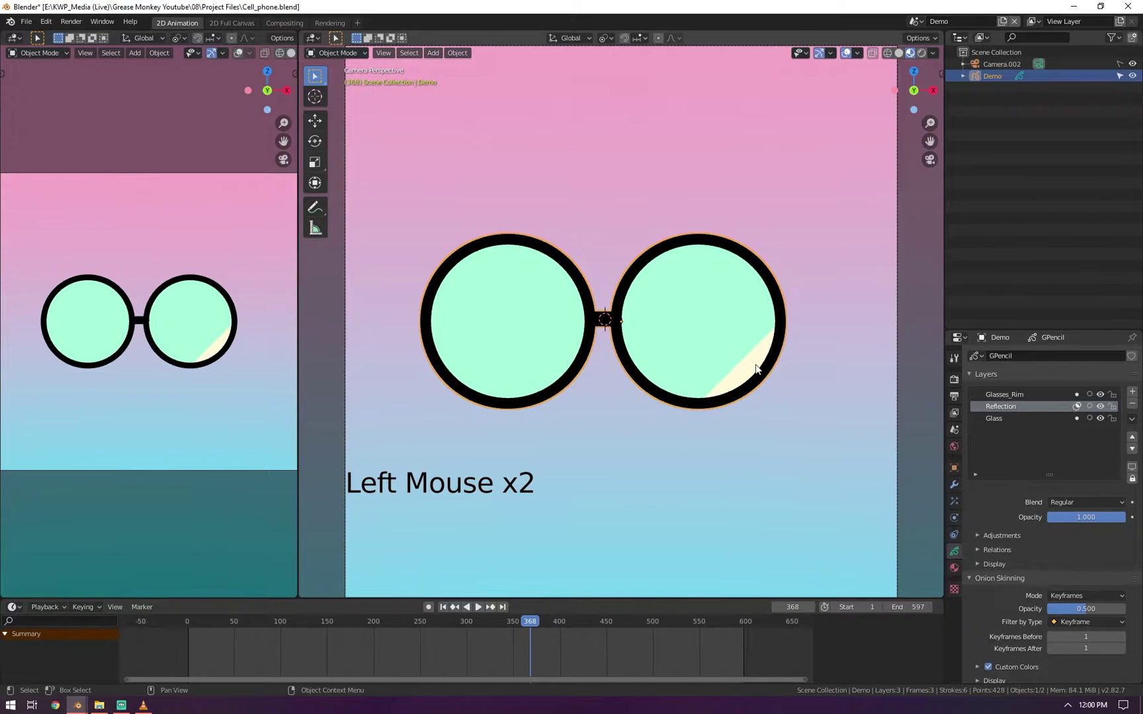
pyautogui.click(1002, 407)
pyautogui.click(998, 419)
# - Move the stripe through the right lens's middle and check it from the camera view
pyautogui.press('Tab')
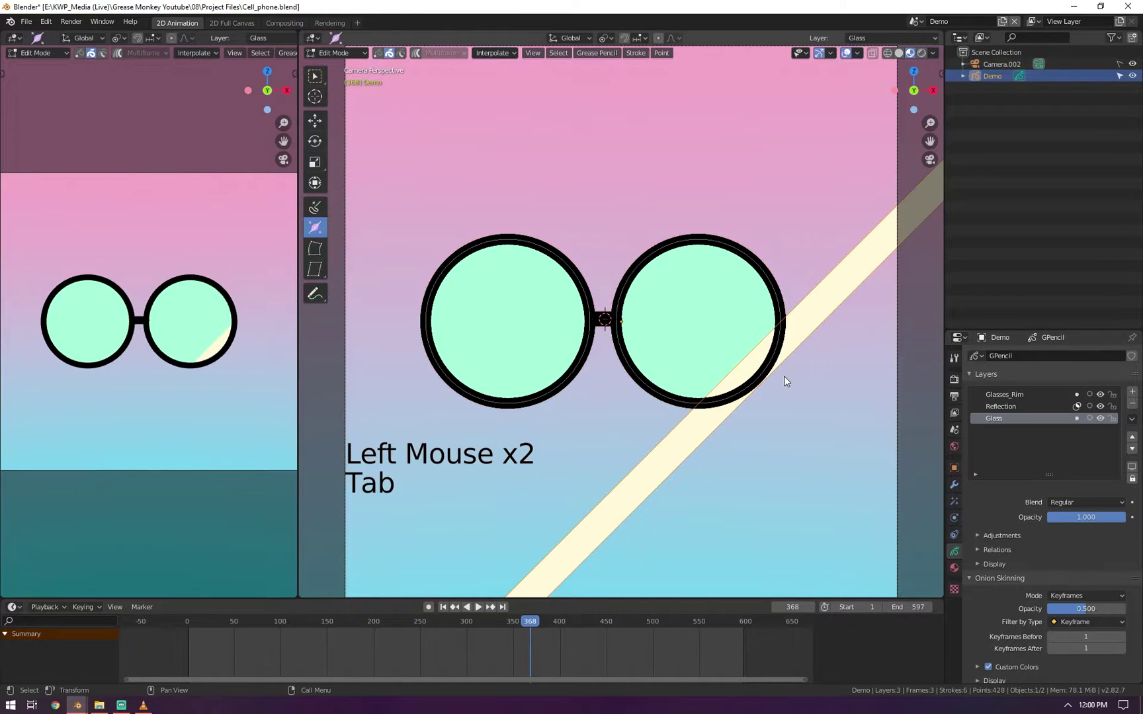
pyautogui.press('g')
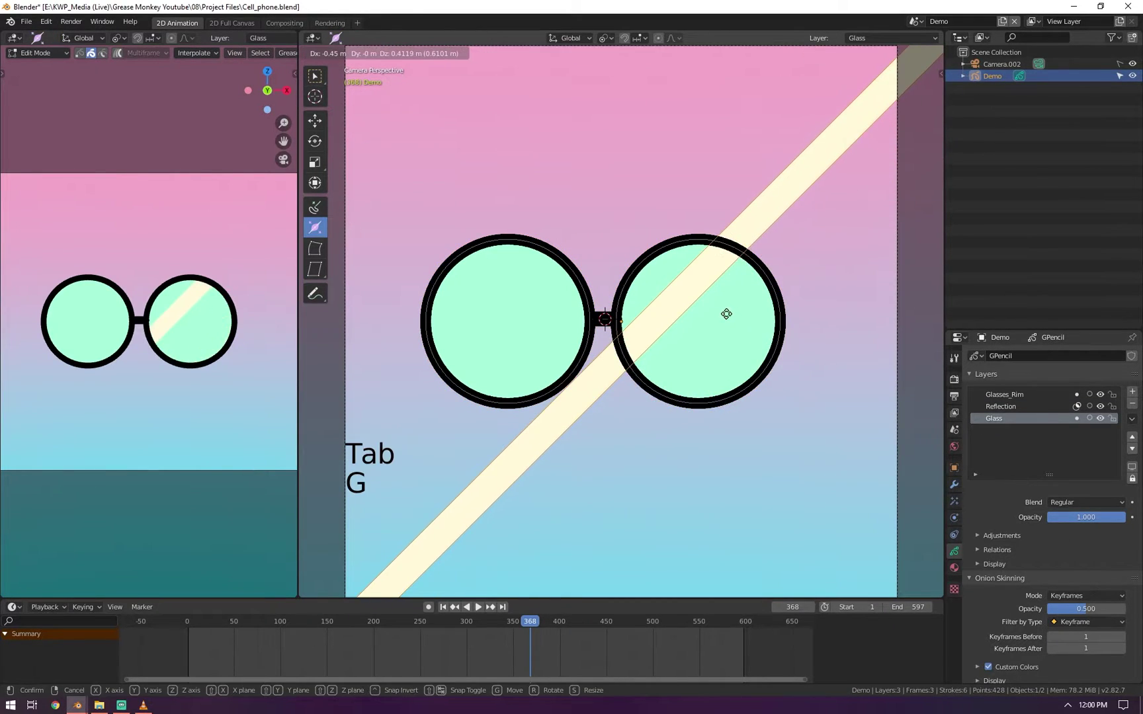
pyautogui.click(721, 332)
pyautogui.press('Tab')
pyautogui.moveTo(638, 325)
pyautogui.mouseDown(button='middle')
pyautogui.moveTo(620, 327)
pyautogui.moveTo(688, 345)
pyautogui.moveTo(557, 296)
pyautogui.moveTo(607, 289)
pyautogui.mouseUp(button='middle')
pyautogui.press('KP_Decimal')
pyautogui.moveTo(607, 290)
pyautogui.keyDown('shift'); pyautogui.mouseDown(button='middle')
pyautogui.moveTo(618, 287)
pyautogui.moveTo(571, 277)
pyautogui.moveTo(385, 292)
pyautogui.moveTo(487, 270)
pyautogui.moveTo(555, 303)
pyautogui.mouseUp(button='middle'); pyautogui.keyUp('shift')
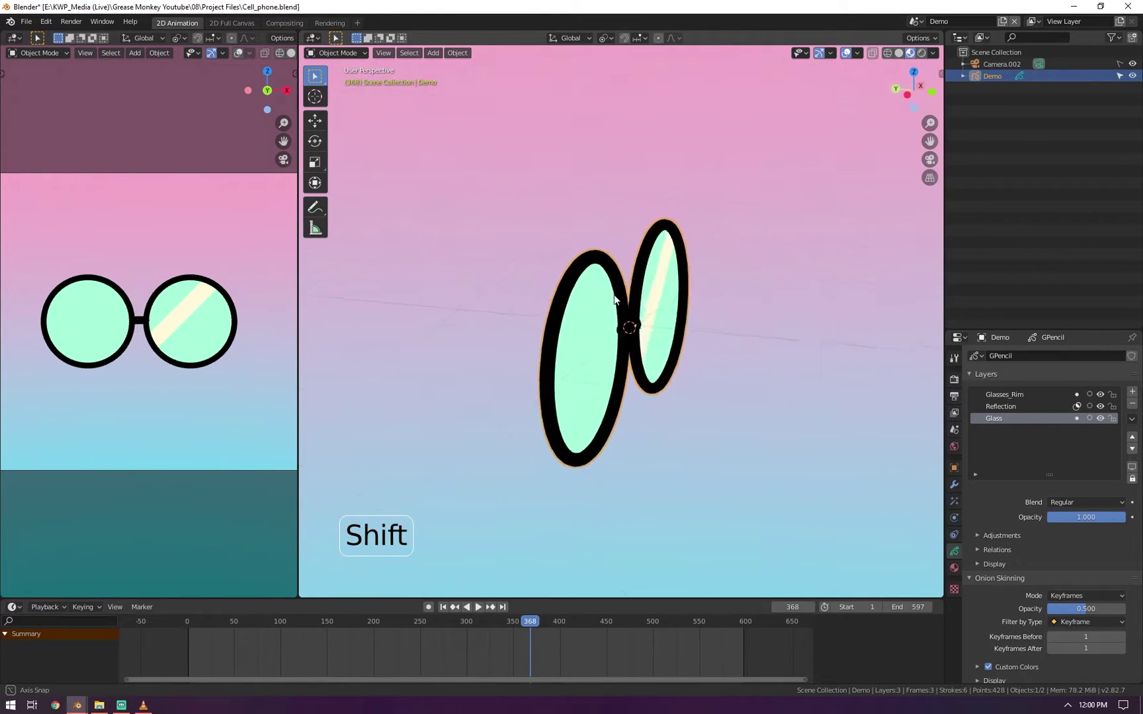
pyautogui.moveTo(613, 299); pyautogui.dragTo(446, 296, button='middle')
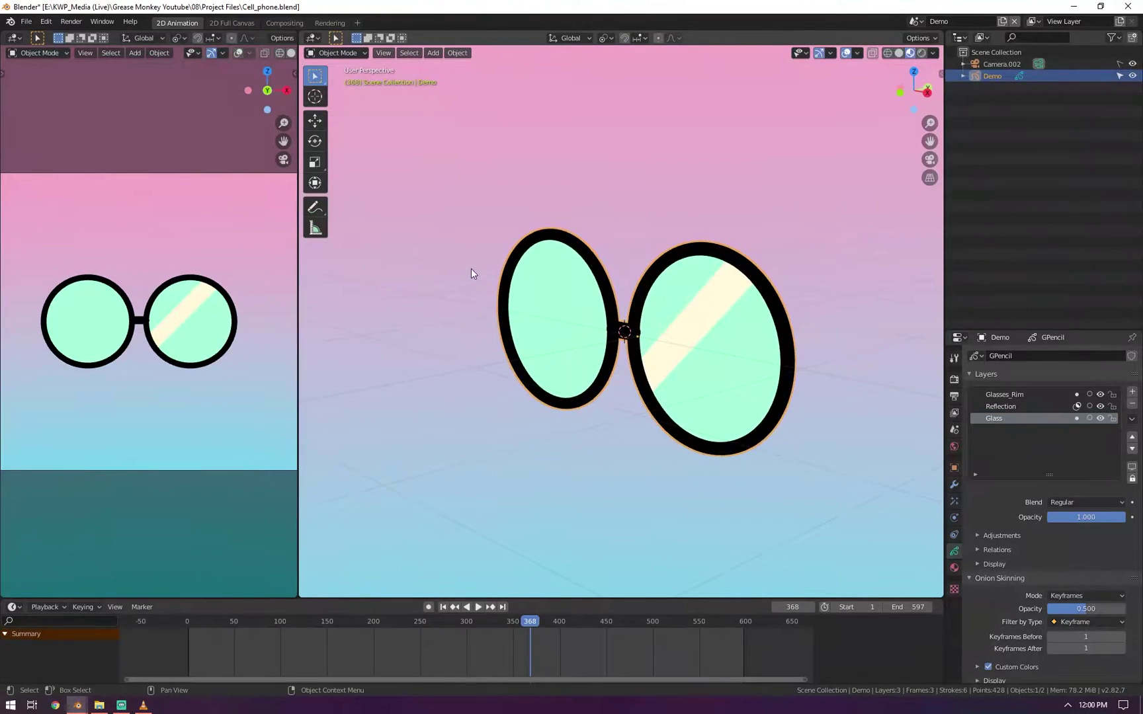
pyautogui.press('KP_0')
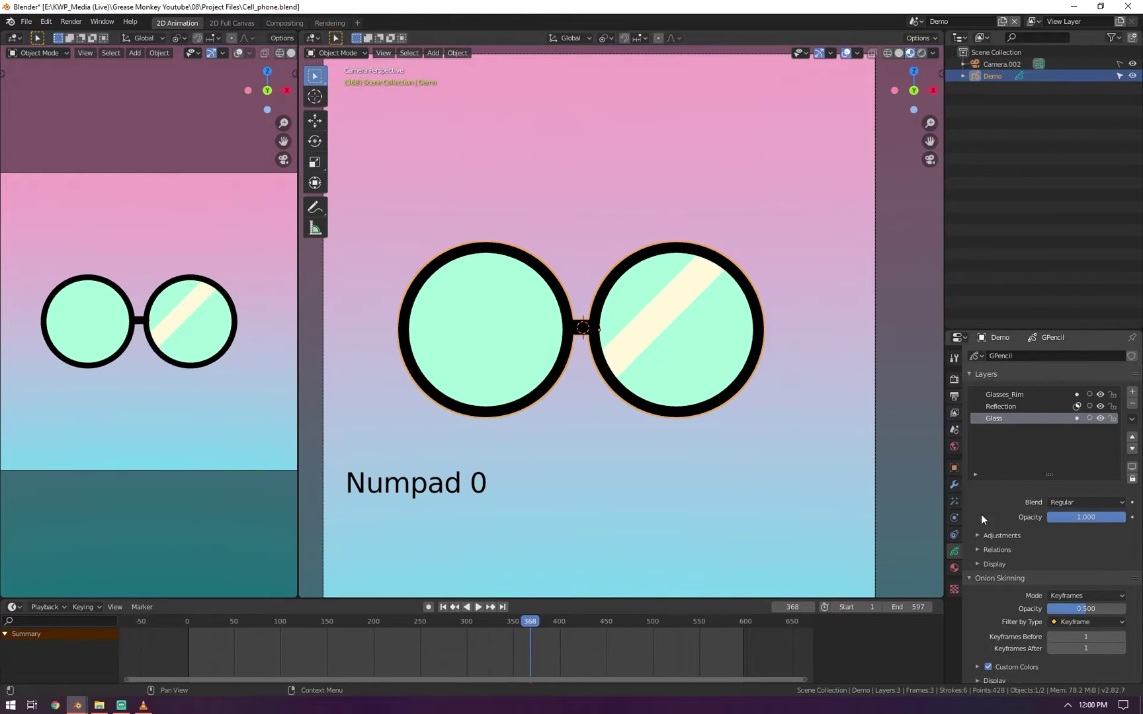
pyautogui.click(986, 76)
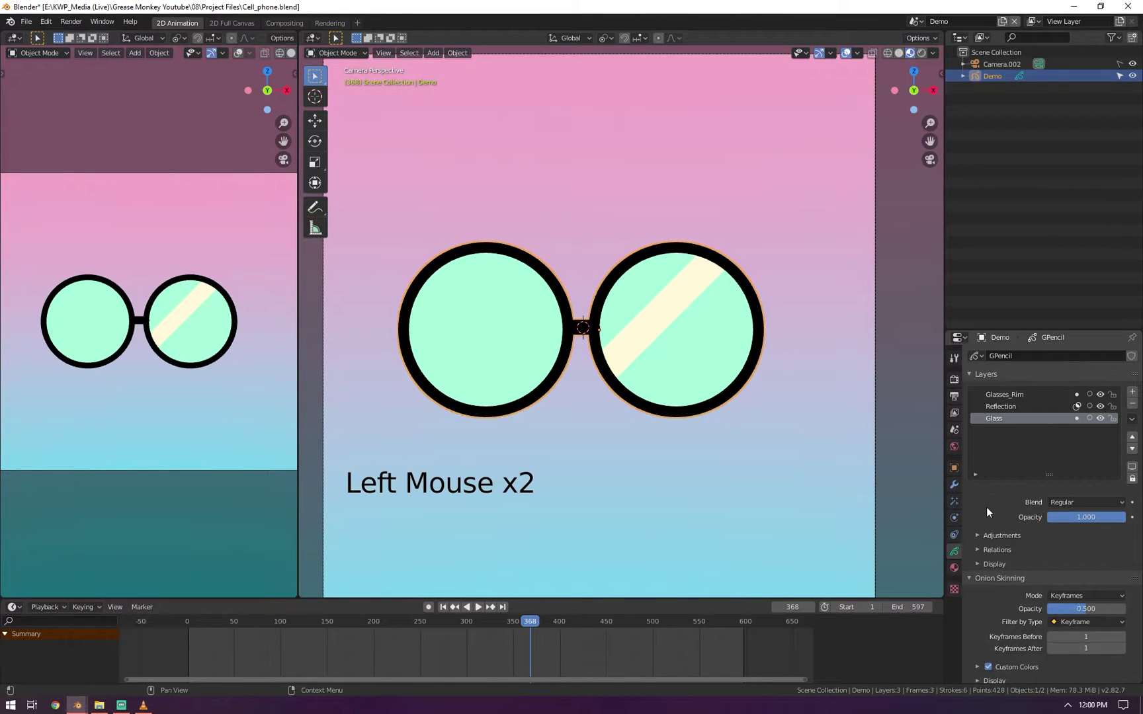
pyautogui.scroll(-6, 986, 506)
pyautogui.scroll(-2, 991, 501)
pyautogui.scroll(6, 991, 501)
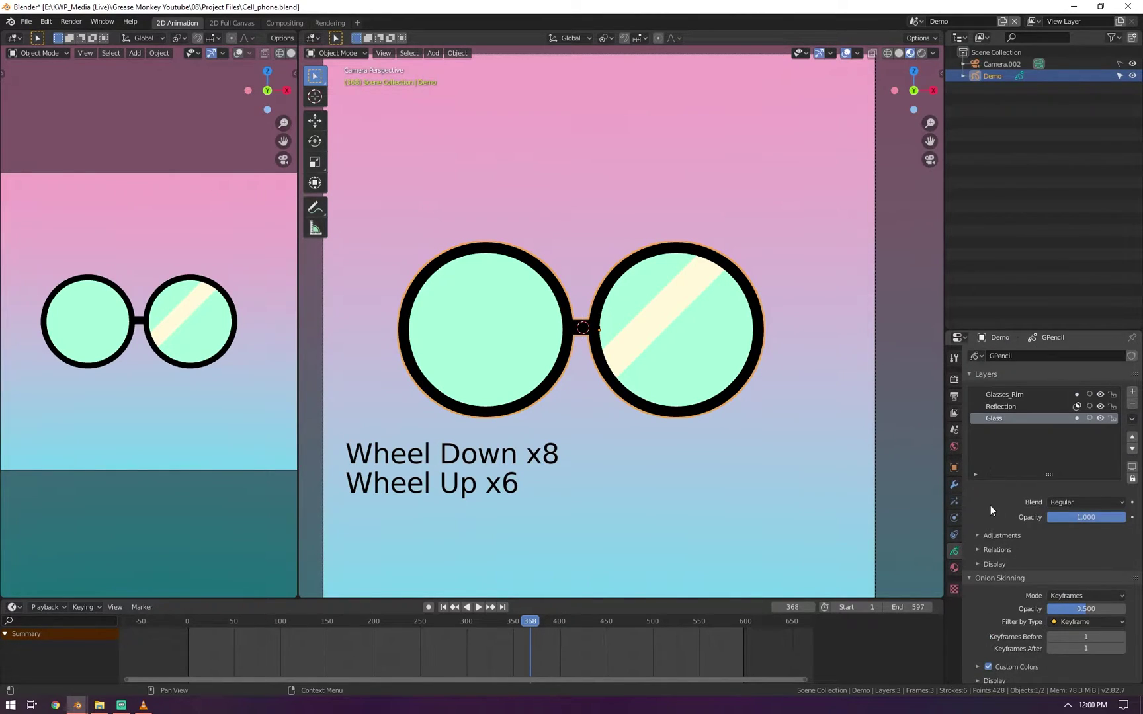
pyautogui.scroll(-4, 991, 501)
pyautogui.scroll(-6, 985, 489)
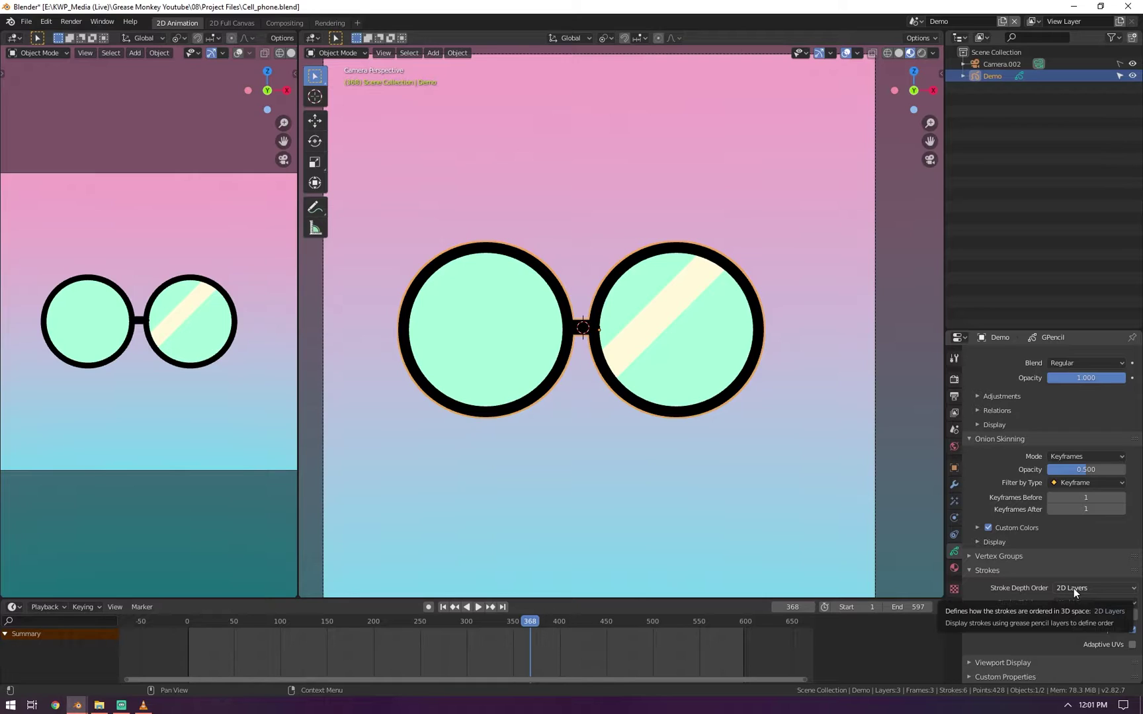
# - Set the glasses' Stroke Depth Order to 3D Location
pyautogui.click(1074, 589)
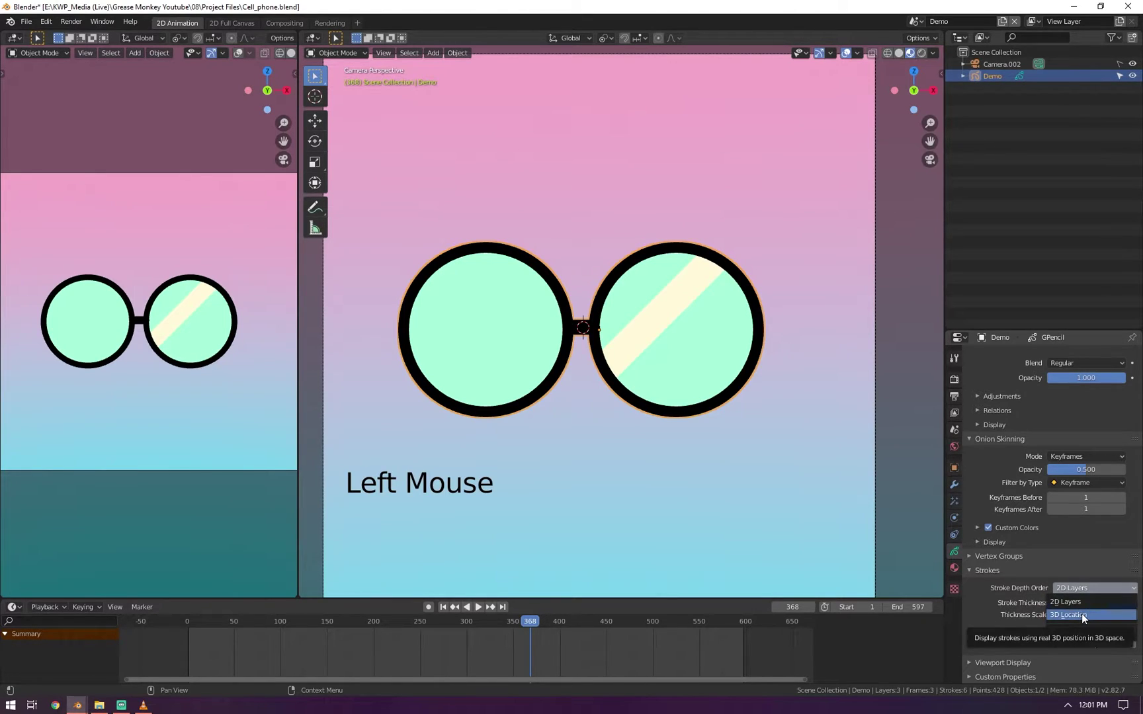
pyautogui.click(1082, 614)
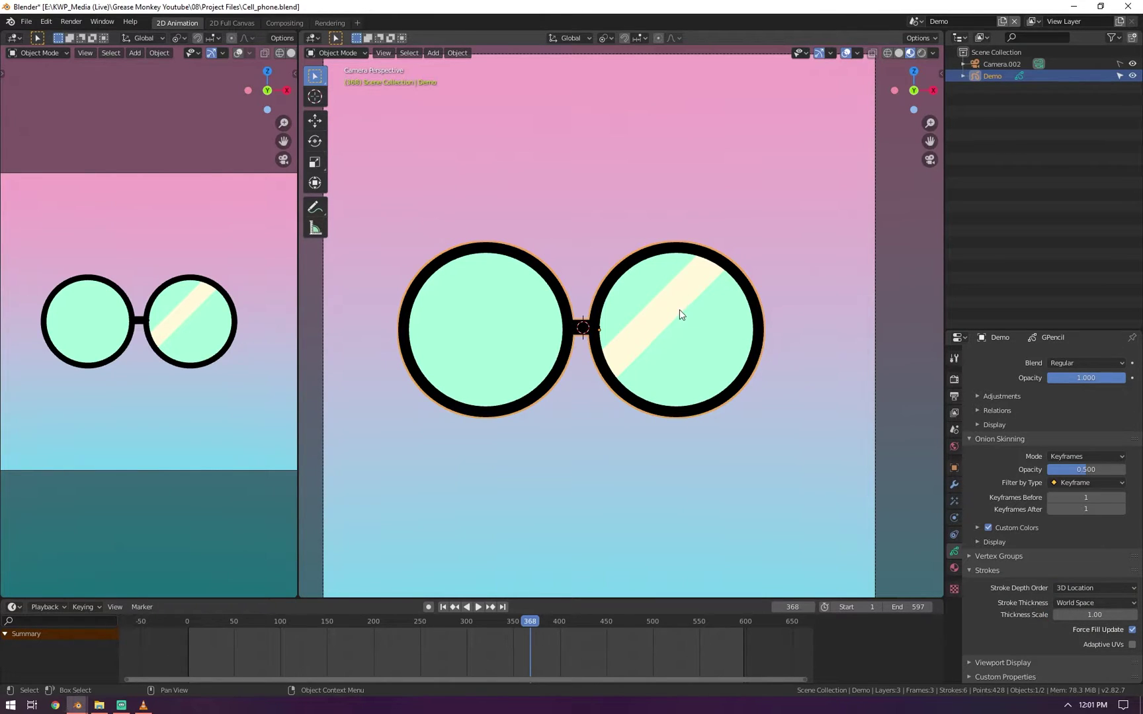
# - Move the reflection stroke about 1.18 m along global Y, then return to camera view
pyautogui.moveTo(680, 292)
pyautogui.keyDown('shift'); pyautogui.mouseDown(button='middle')
pyautogui.moveTo(661, 287)
pyautogui.moveTo(663, 278)
pyautogui.mouseUp(button='middle'); pyautogui.keyUp('shift')
pyautogui.press('Tab')
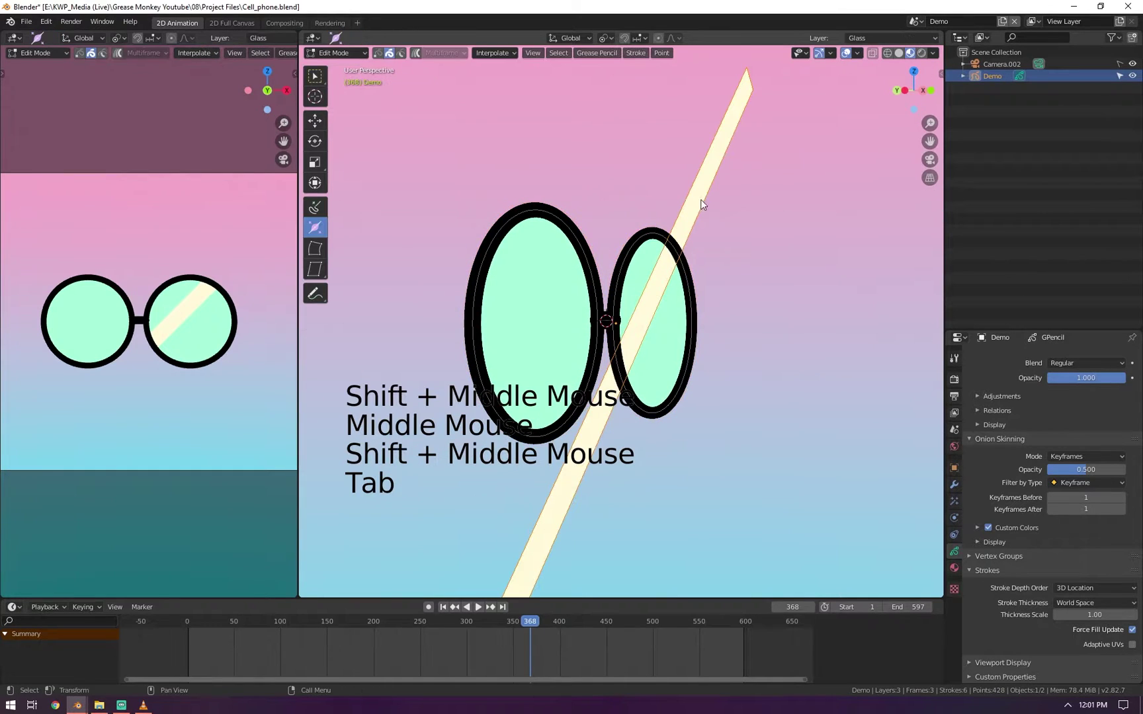
pyautogui.keyDown('shift'); pyautogui.moveTo(700, 199); pyautogui.dragTo(688, 253, button='middle'); pyautogui.keyUp('shift')
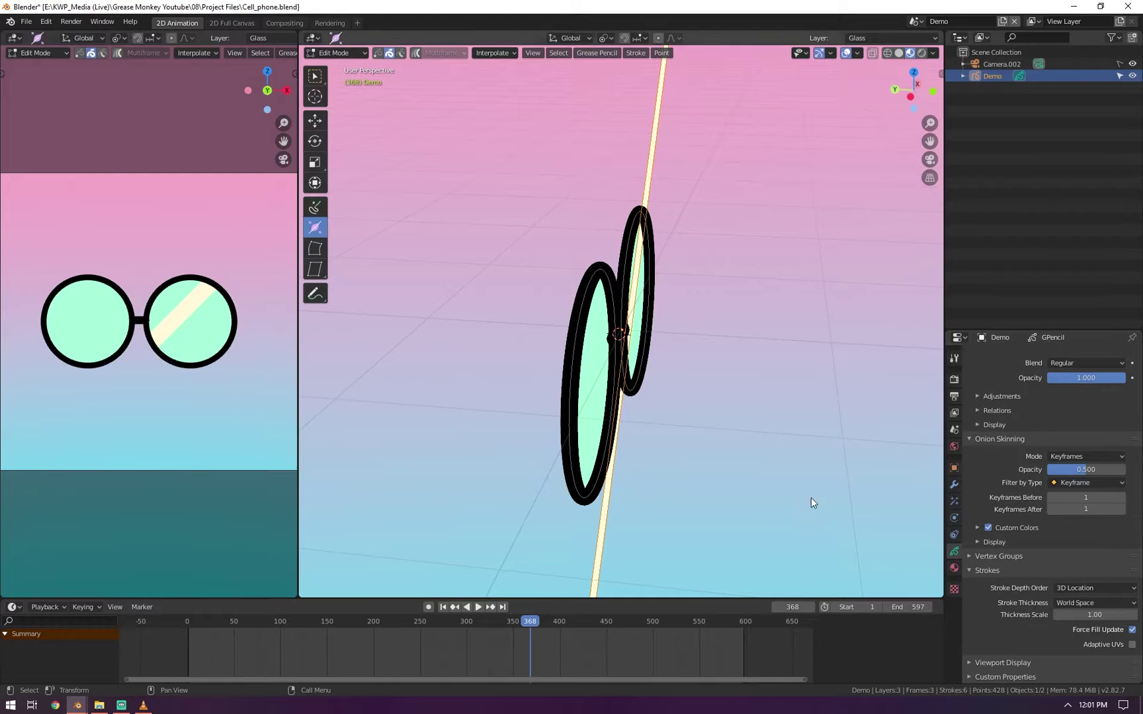
pyautogui.press('g')
pyautogui.press('y')
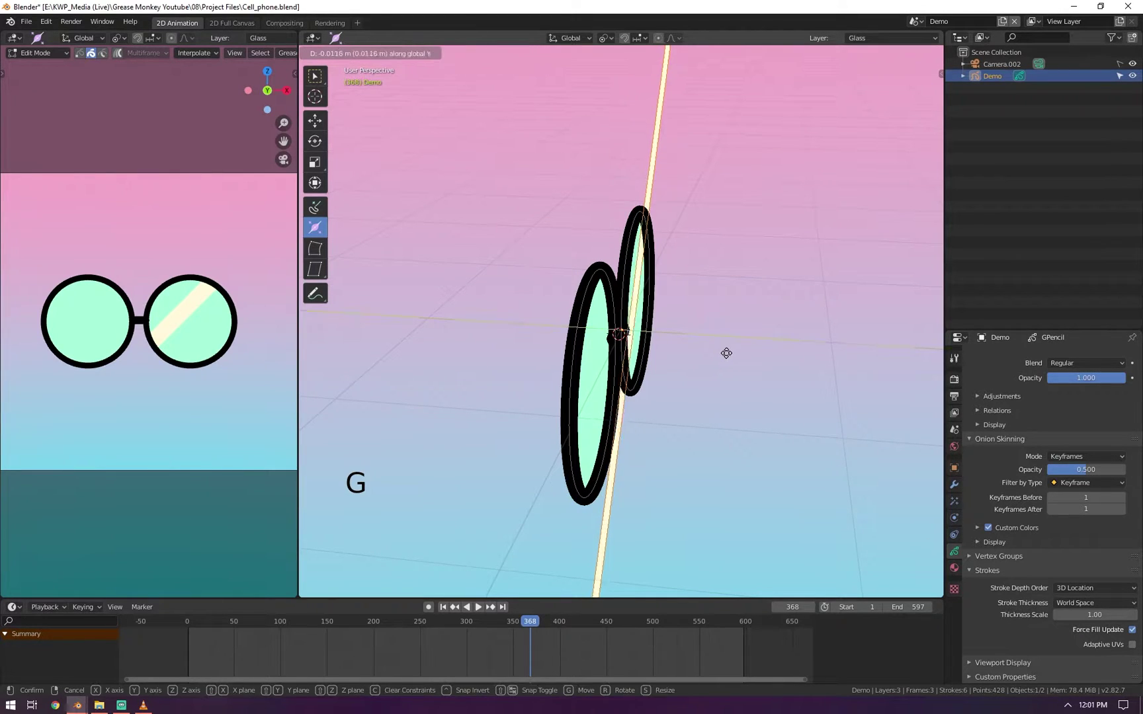
pyautogui.click(328, 363)
pyautogui.press('KP_0')
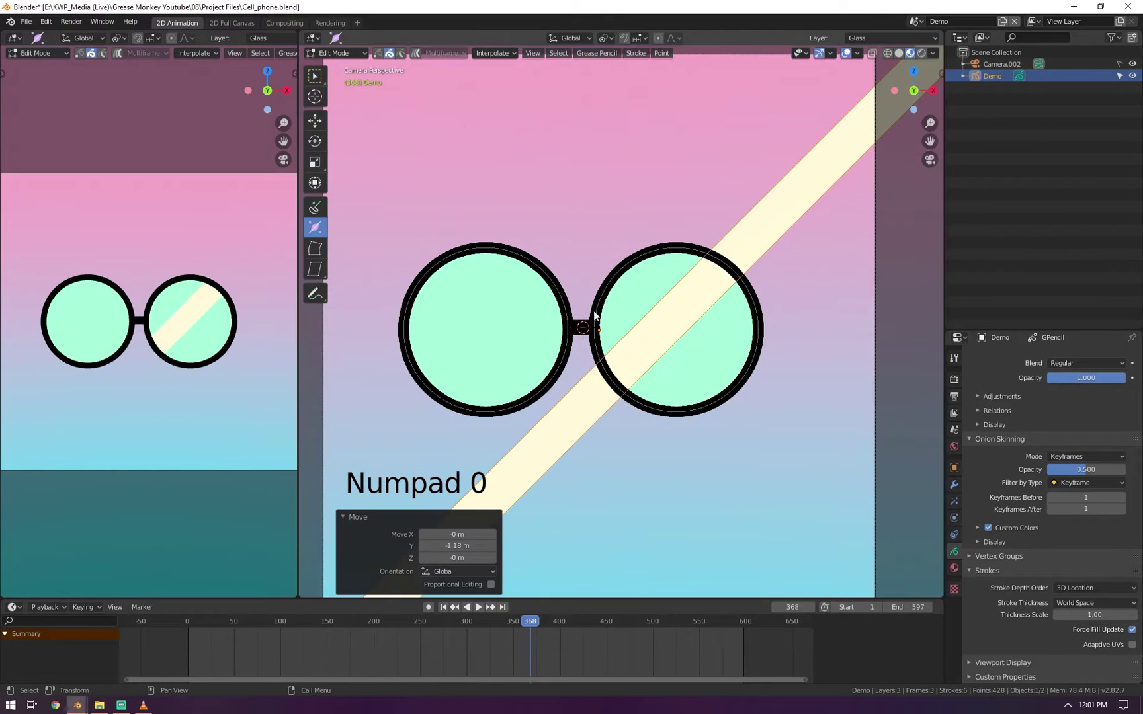
pyautogui.press('Tab')
# - Orbit the views and toggle Edit Mode to inspect the stripe, ending in camera view
pyautogui.moveTo(607, 301)
pyautogui.mouseDown(button='middle')
pyautogui.moveTo(500, 253)
pyautogui.moveTo(606, 295)
pyautogui.moveTo(498, 260)
pyautogui.moveTo(554, 295)
pyautogui.moveTo(527, 269)
pyautogui.moveTo(601, 295)
pyautogui.moveTo(520, 251)
pyautogui.moveTo(551, 274)
pyautogui.mouseUp(button='middle')
pyautogui.press('Tab')
pyautogui.press('Tab')
pyautogui.press('Tab')
pyautogui.press('Tab')
pyautogui.moveTo(532, 265)
pyautogui.keyDown('shift'); pyautogui.mouseDown(button='middle')
pyautogui.moveTo(537, 285)
pyautogui.moveTo(553, 288)
pyautogui.mouseUp(button='middle'); pyautogui.keyUp('shift')
pyautogui.press('Tab')
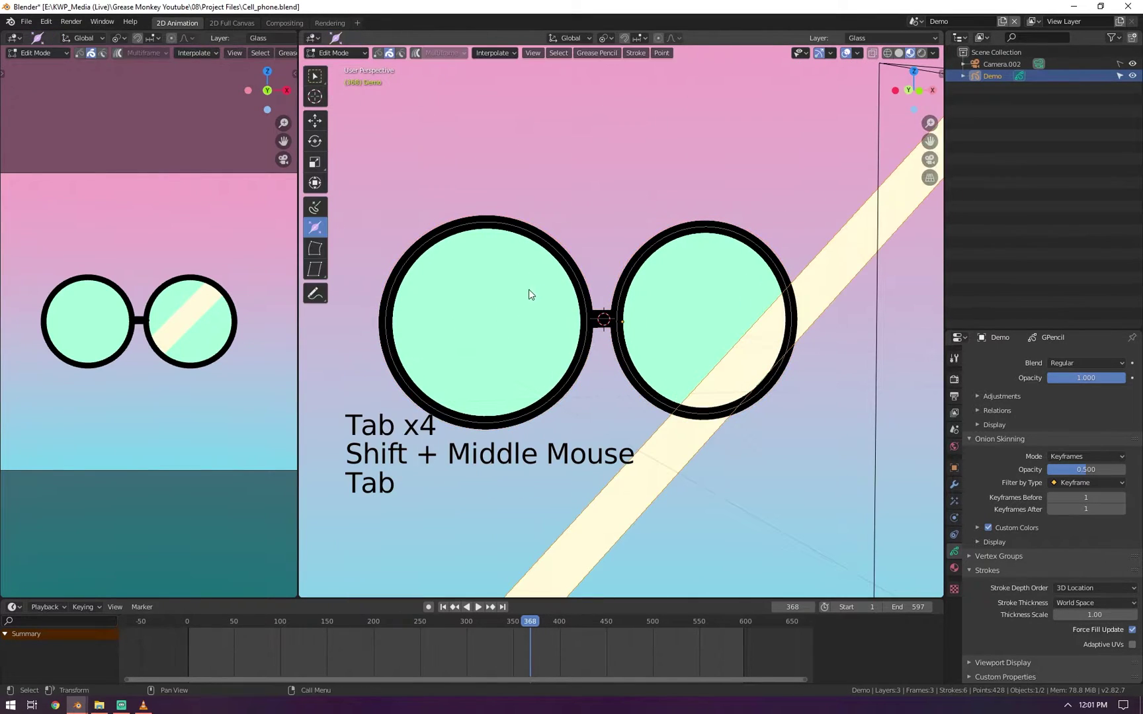
pyautogui.press('Tab')
pyautogui.moveTo(224, 288); pyautogui.dragTo(234, 299, button='middle')
pyautogui.moveTo(234, 299)
pyautogui.keyDown('shift'); pyautogui.mouseDown(button='middle')
pyautogui.moveTo(243, 309)
pyautogui.moveTo(191, 289)
pyautogui.mouseUp(button='middle'); pyautogui.keyUp('shift')
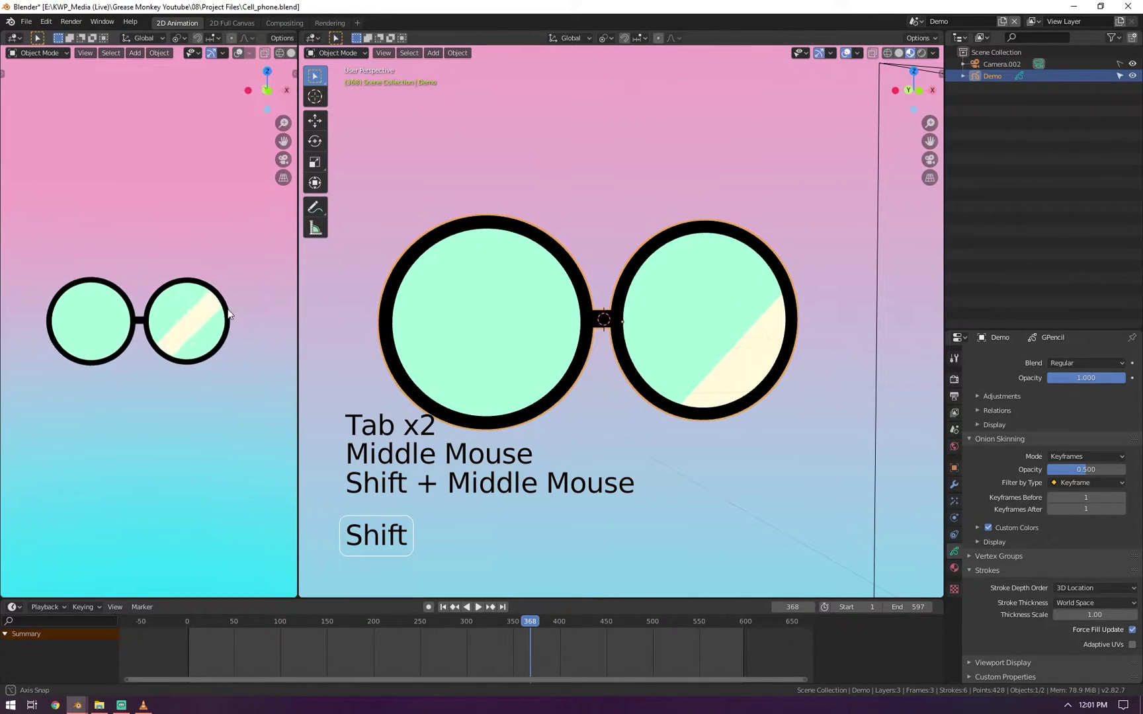
pyautogui.moveTo(485, 301)
pyautogui.mouseDown(button='middle')
pyautogui.moveTo(588, 326)
pyautogui.moveTo(533, 298)
pyautogui.moveTo(468, 293)
pyautogui.moveTo(615, 326)
pyautogui.moveTo(479, 294)
pyautogui.moveTo(549, 334)
pyautogui.moveTo(489, 307)
pyautogui.mouseUp(button='middle')
pyautogui.press('Tab')
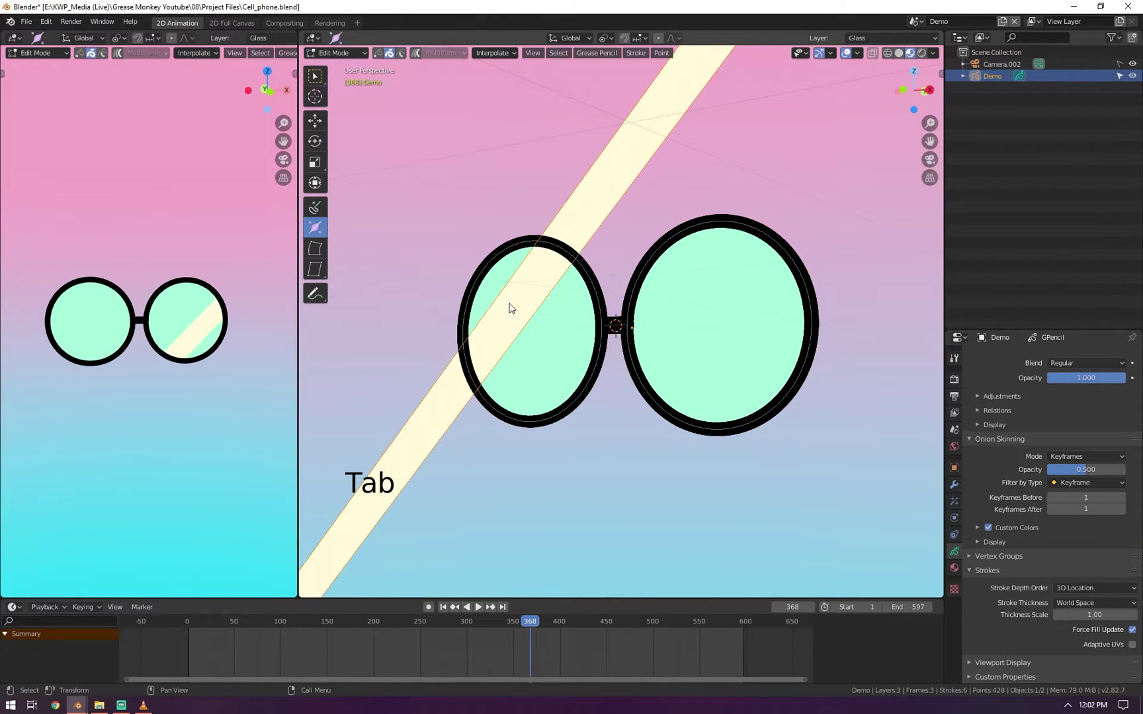
pyautogui.press('KP_0')
pyautogui.press('Tab')
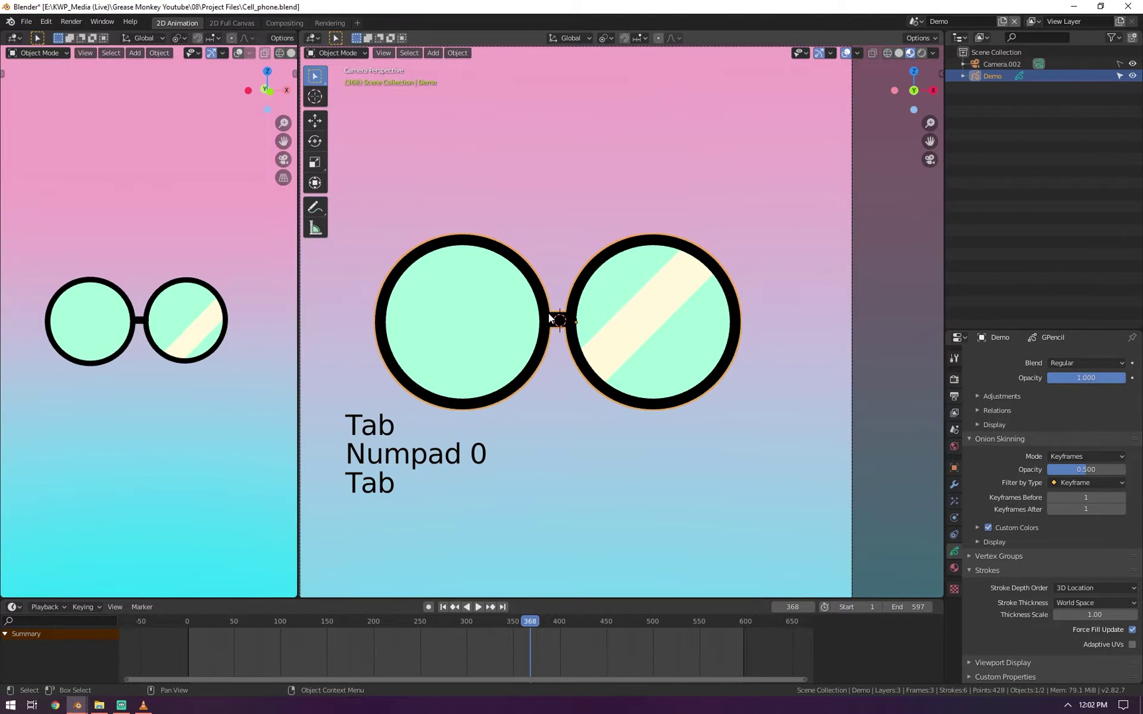
pyautogui.press('r')
pyautogui.press('r')
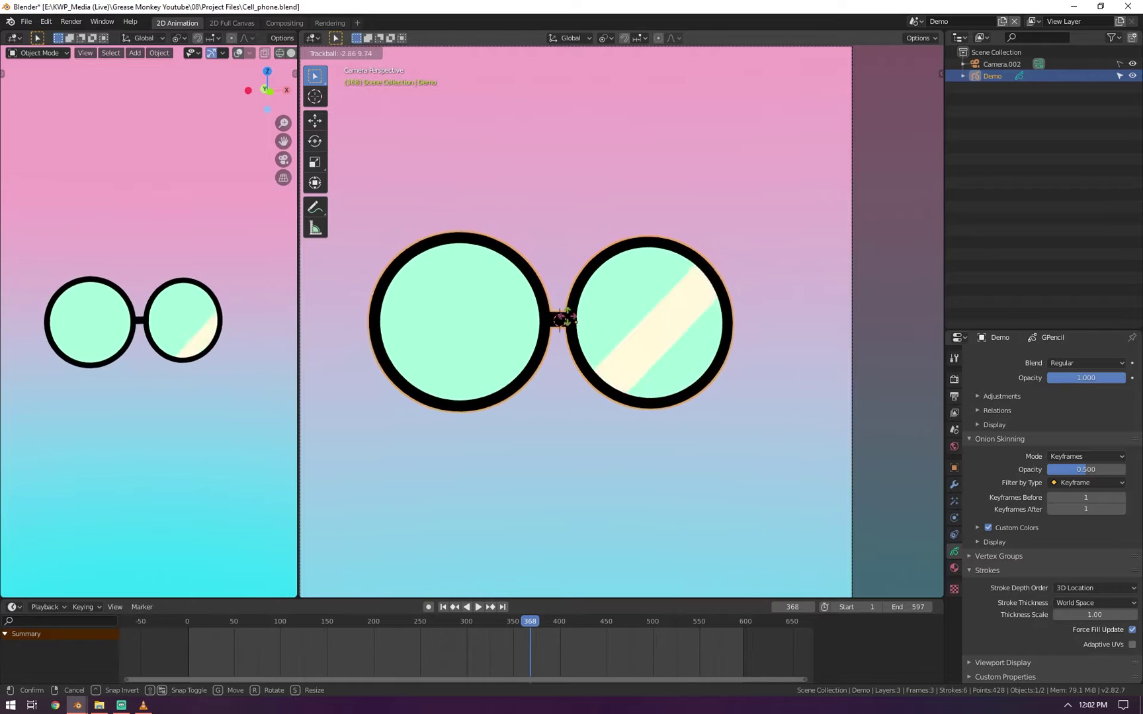
pyautogui.press('Escape')
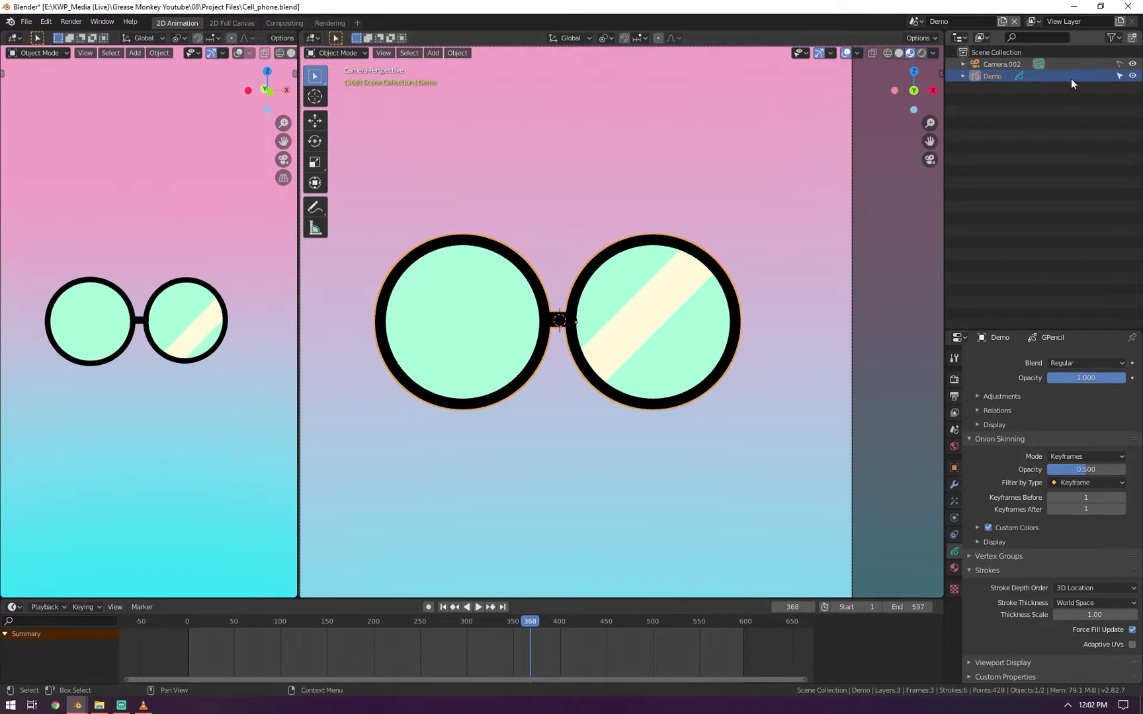
# - Add an Array modifier to the glasses, first limited to the Glasses_Rim layer
pyautogui.click(954, 485)
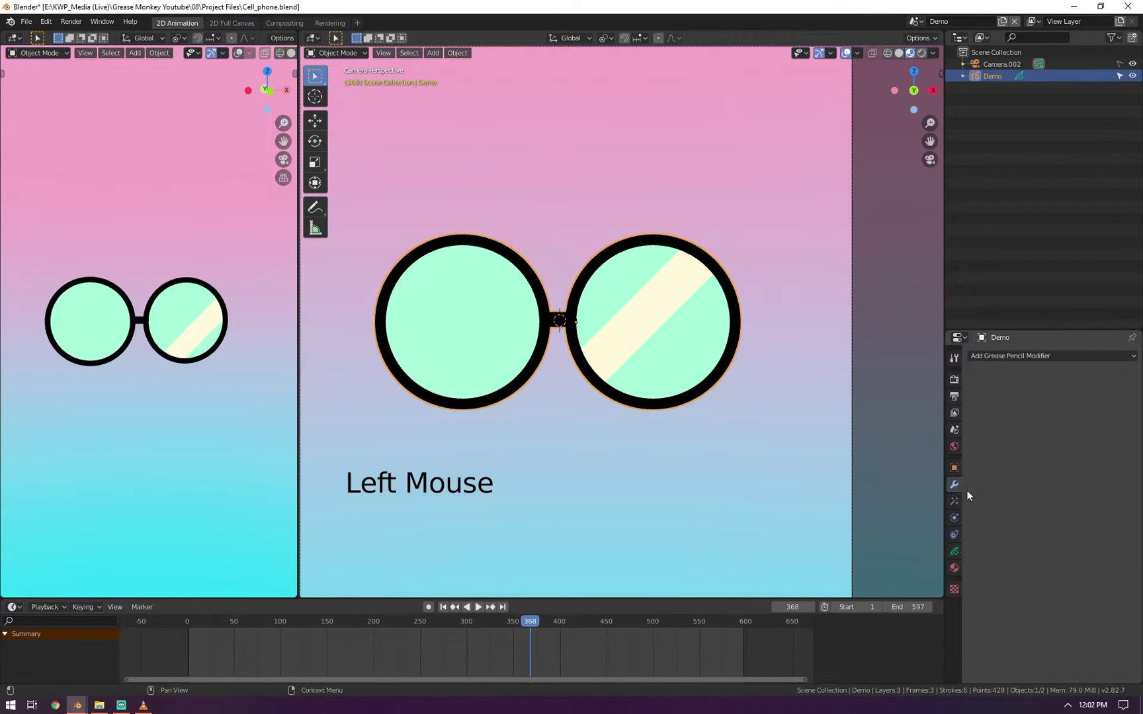
pyautogui.click(1005, 355)
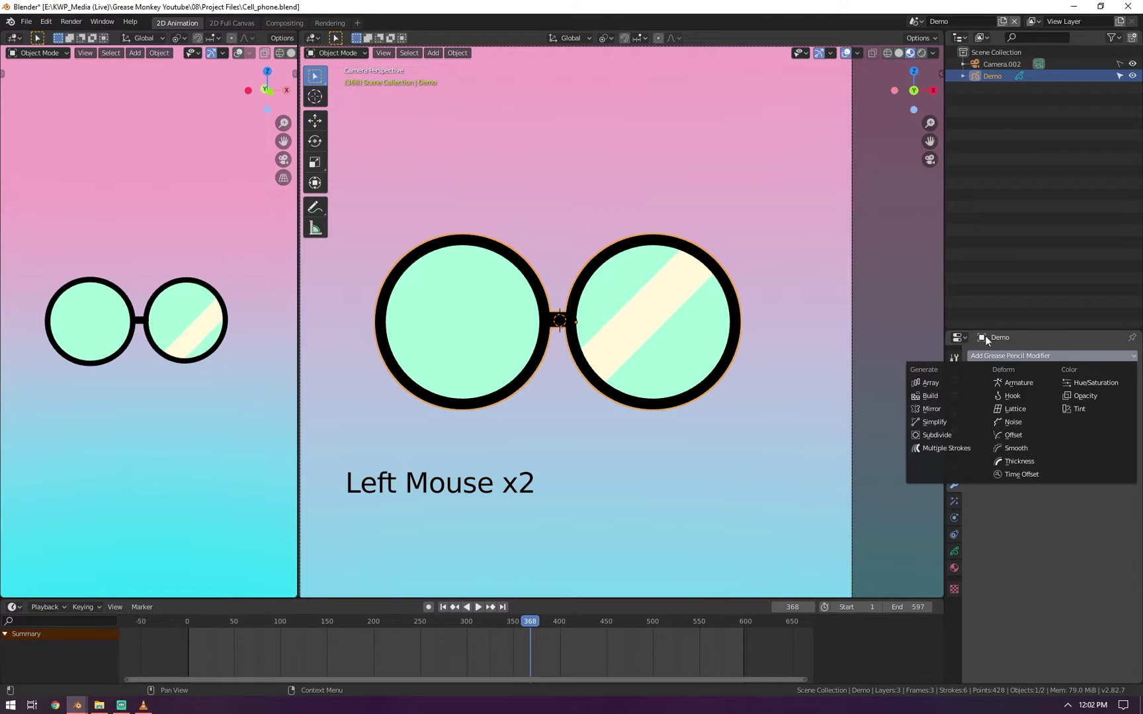
pyautogui.click(949, 383)
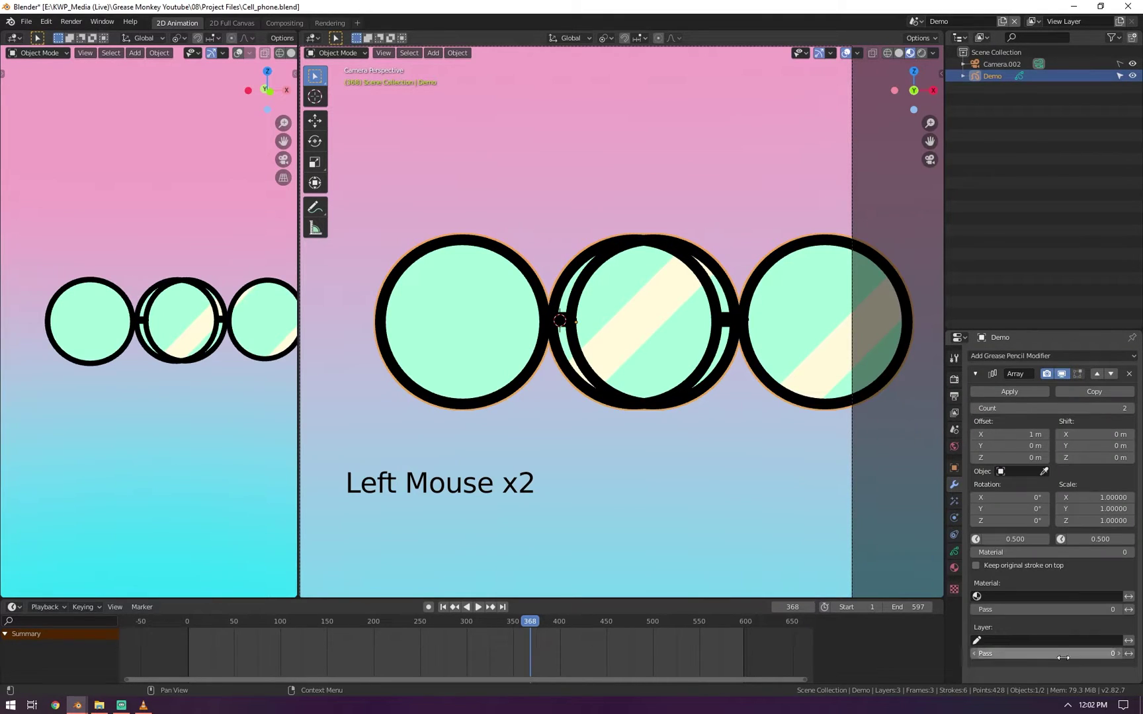
pyautogui.click(1034, 642)
pyautogui.click(1016, 531)
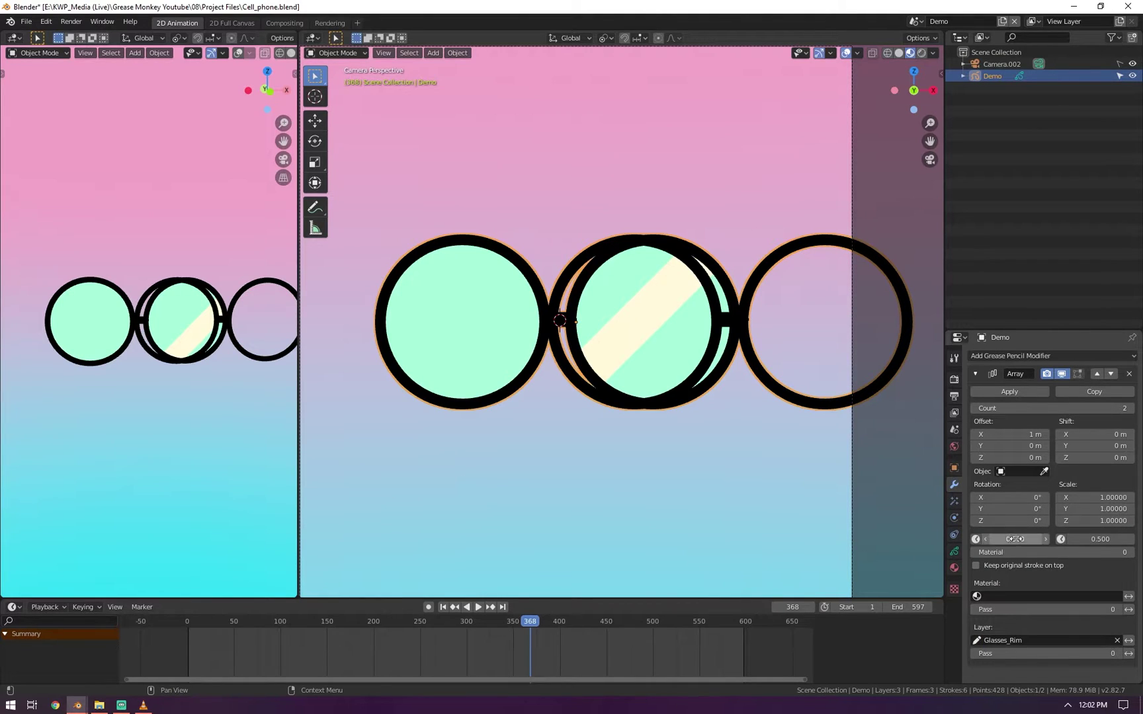
pyautogui.click(974, 408)
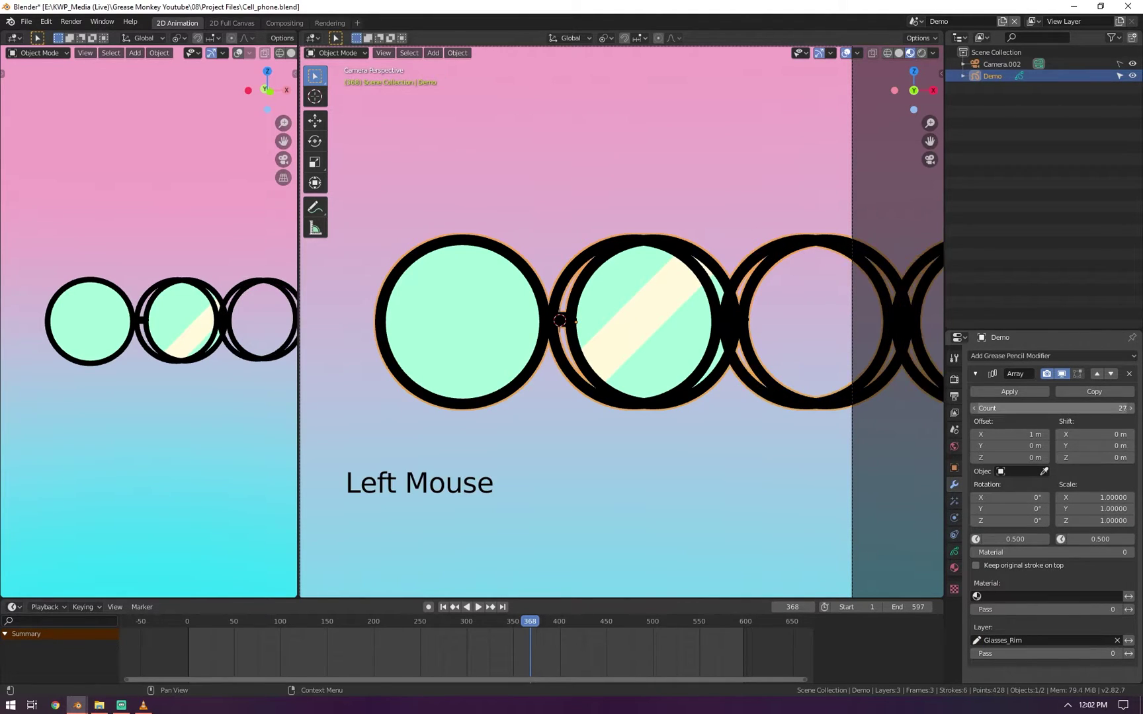
pyautogui.moveTo(1070, 409); pyautogui.dragTo(1070, 409)
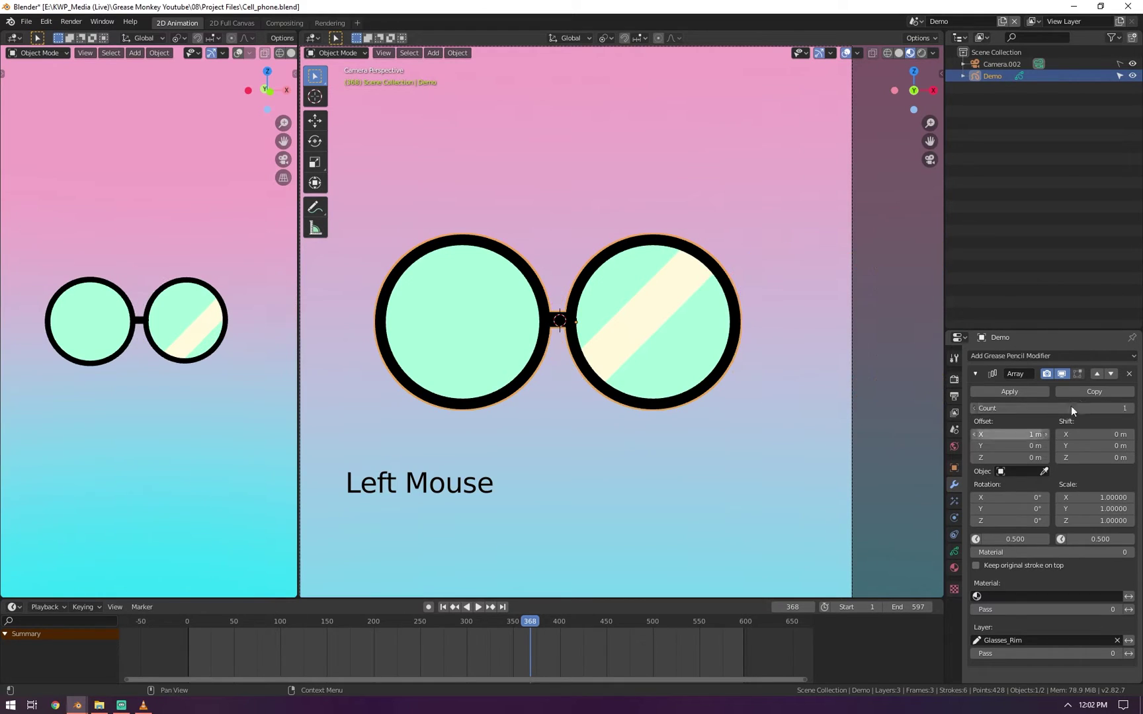
# - Limit the array to the Reflection layer with Count 4, Offset X -0.44 m, Shift Y 1.06 m
pyautogui.click(1025, 643)
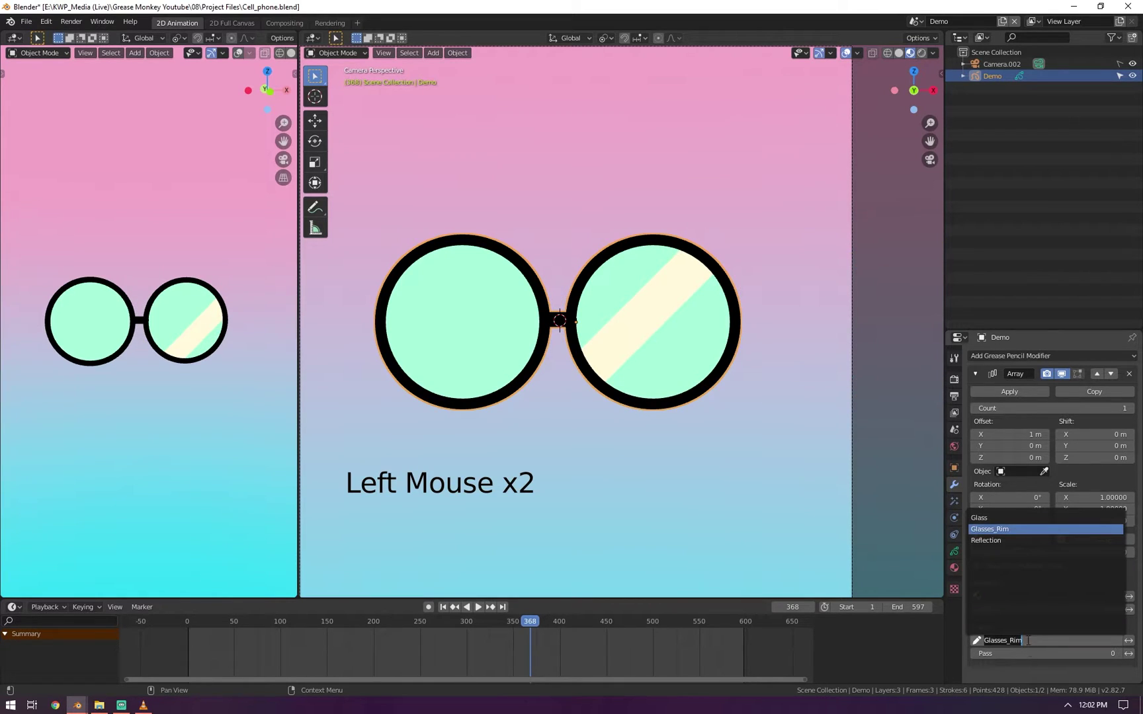
pyautogui.click(1002, 539)
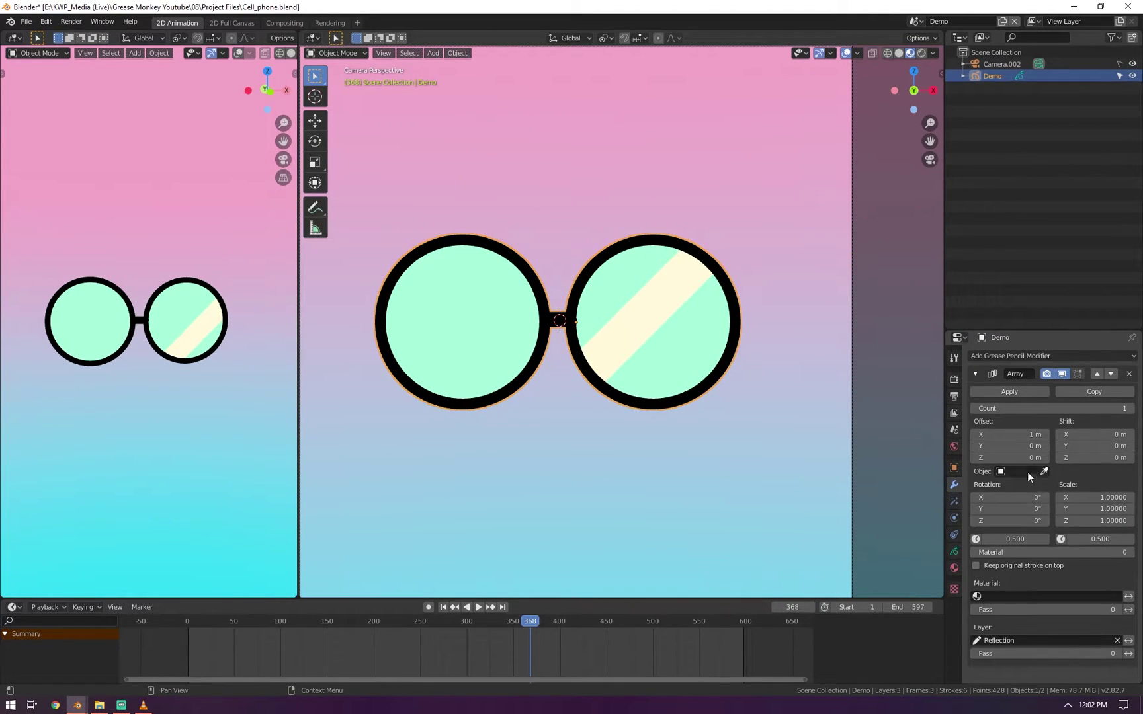
pyautogui.click(1131, 409)
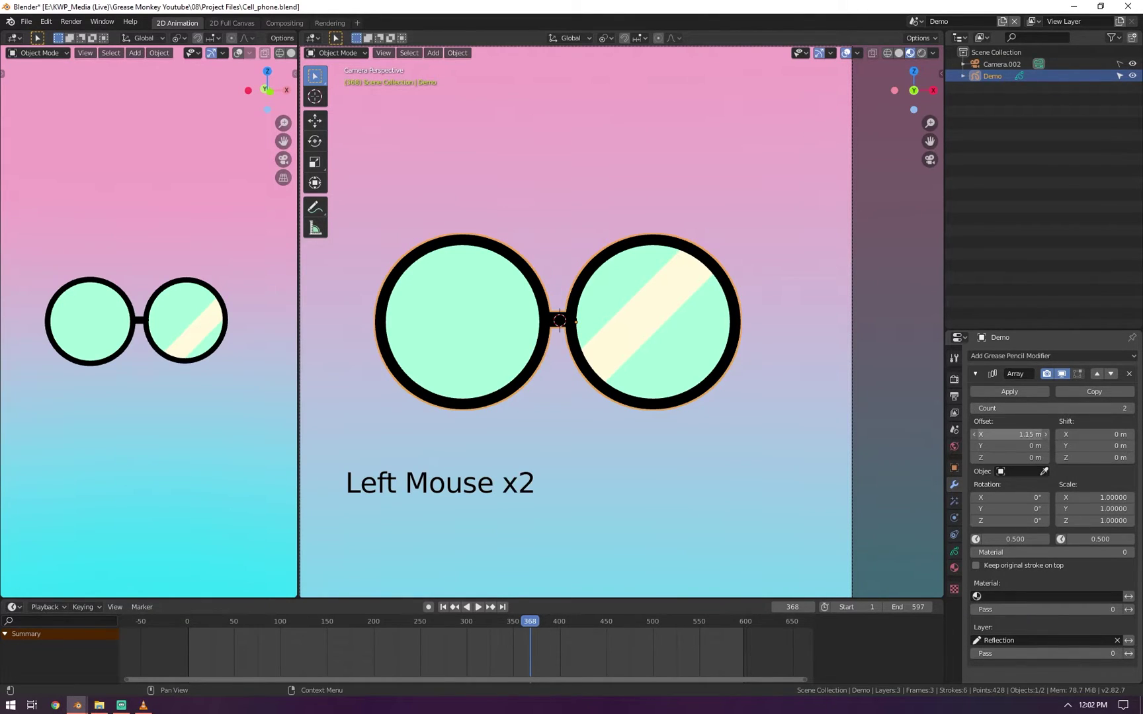
pyautogui.moveTo(1009, 434)
pyautogui.mouseDown()
pyautogui.moveTo(973, 433)
pyautogui.moveTo(1027, 434)
pyautogui.moveTo(1006, 437)
pyautogui.mouseUp()
pyautogui.click(1132, 408)
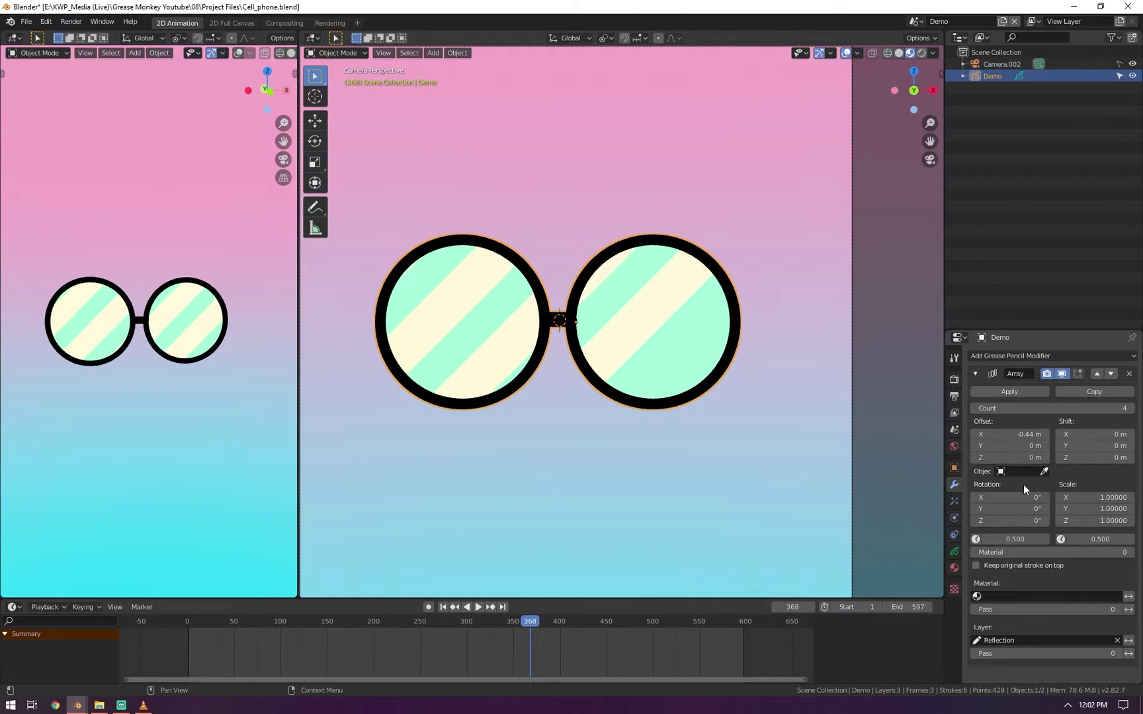
pyautogui.moveTo(1096, 445); pyautogui.dragTo(1116, 444)
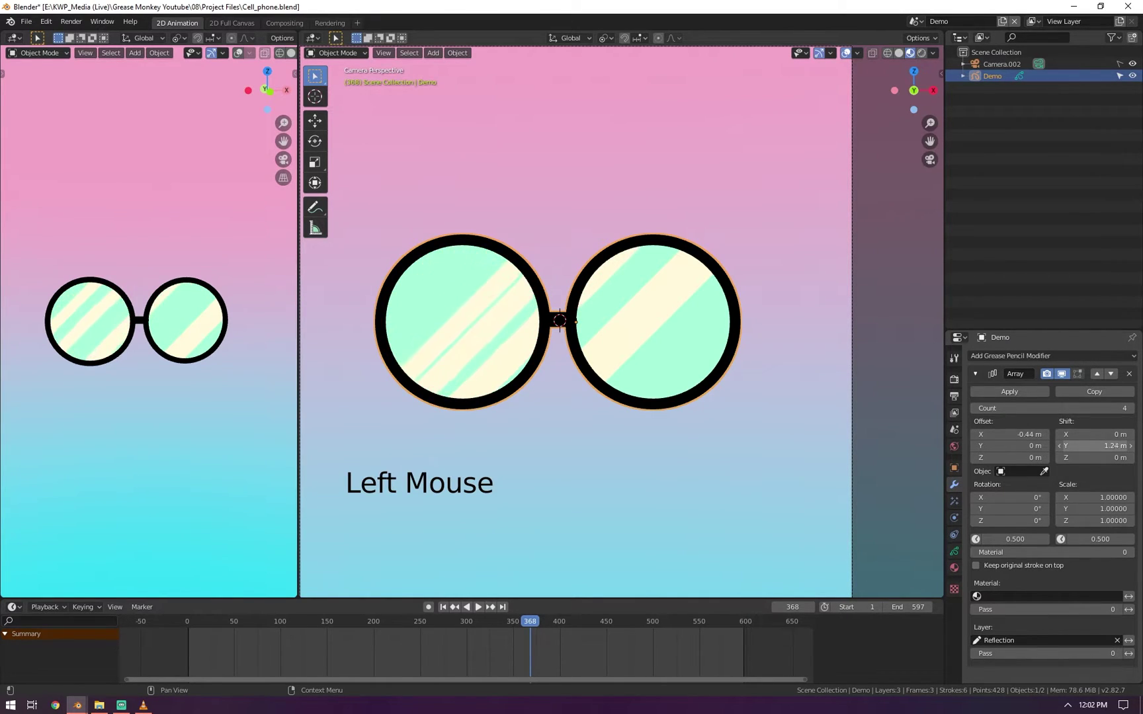
pyautogui.keyDown('shift'); pyautogui.moveTo(670, 323); pyautogui.dragTo(690, 326, button='middle'); pyautogui.keyUp('shift')
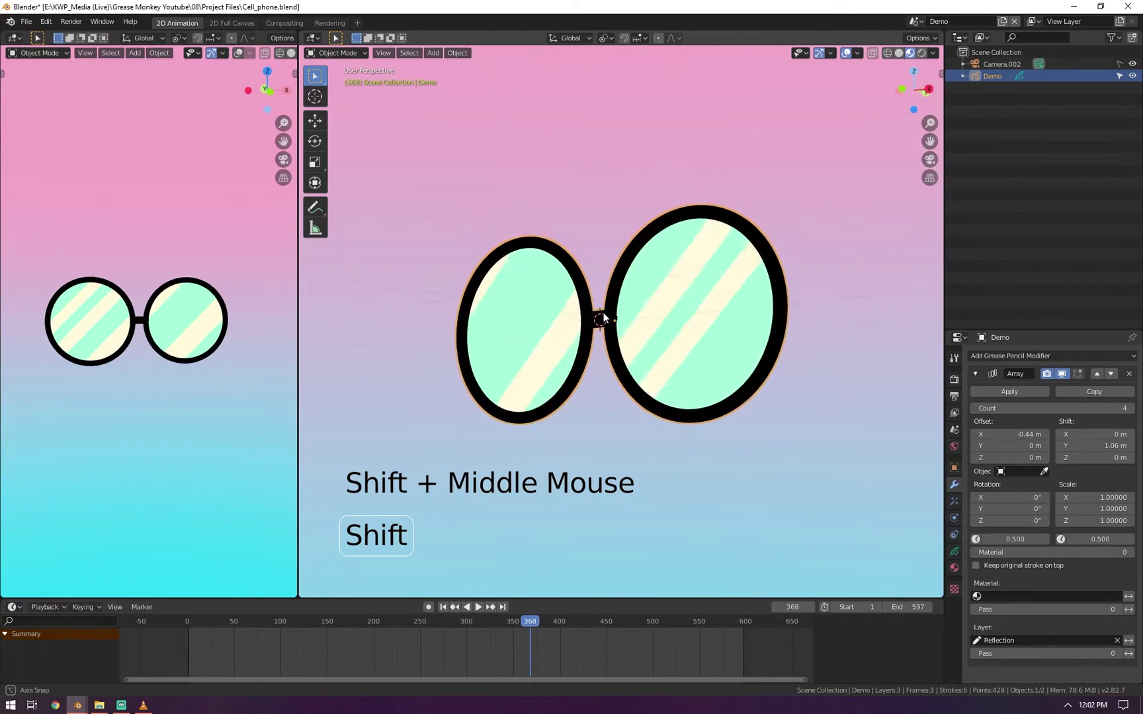
pyautogui.moveTo(688, 327)
pyautogui.keyDown('shift'); pyautogui.mouseDown(button='middle')
pyautogui.moveTo(643, 338)
pyautogui.moveTo(590, 327)
pyautogui.moveTo(638, 352)
pyautogui.mouseUp(button='middle'); pyautogui.keyUp('shift')
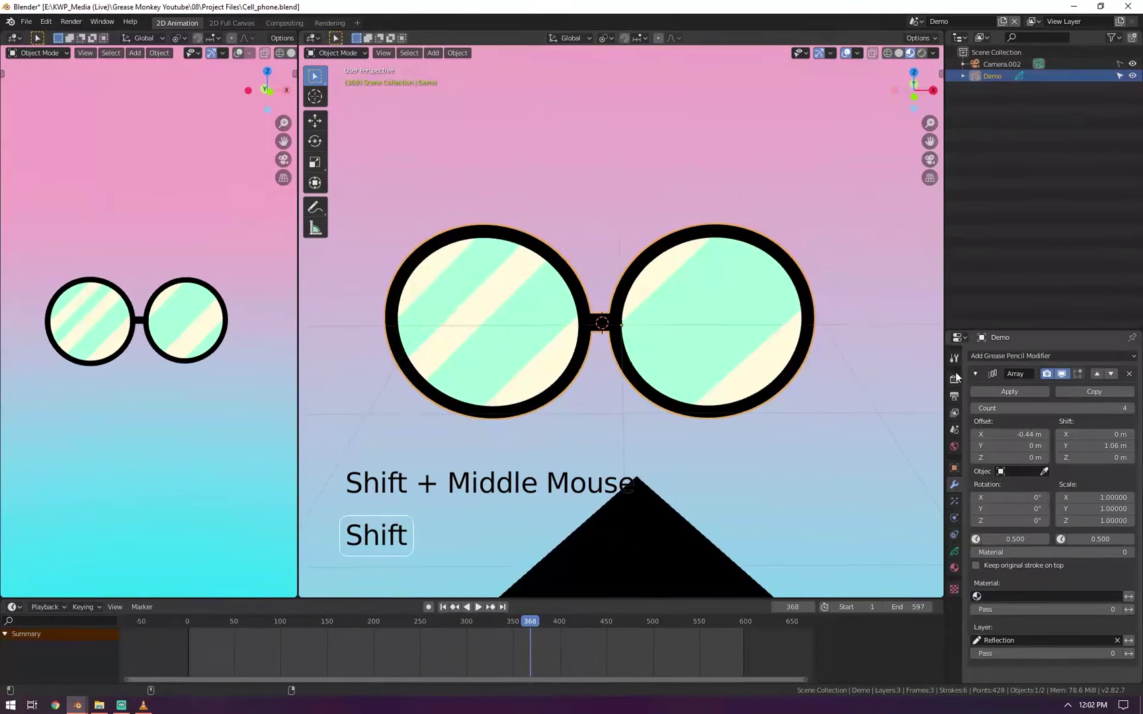
pyautogui.moveTo(740, 384)
pyautogui.mouseDown(button='middle')
pyautogui.moveTo(727, 408)
pyautogui.moveTo(717, 370)
pyautogui.moveTo(731, 347)
pyautogui.moveTo(635, 334)
pyautogui.moveTo(743, 353)
pyautogui.moveTo(676, 340)
pyautogui.moveTo(684, 363)
pyautogui.moveTo(754, 339)
pyautogui.moveTo(671, 367)
pyautogui.mouseUp(button='middle')
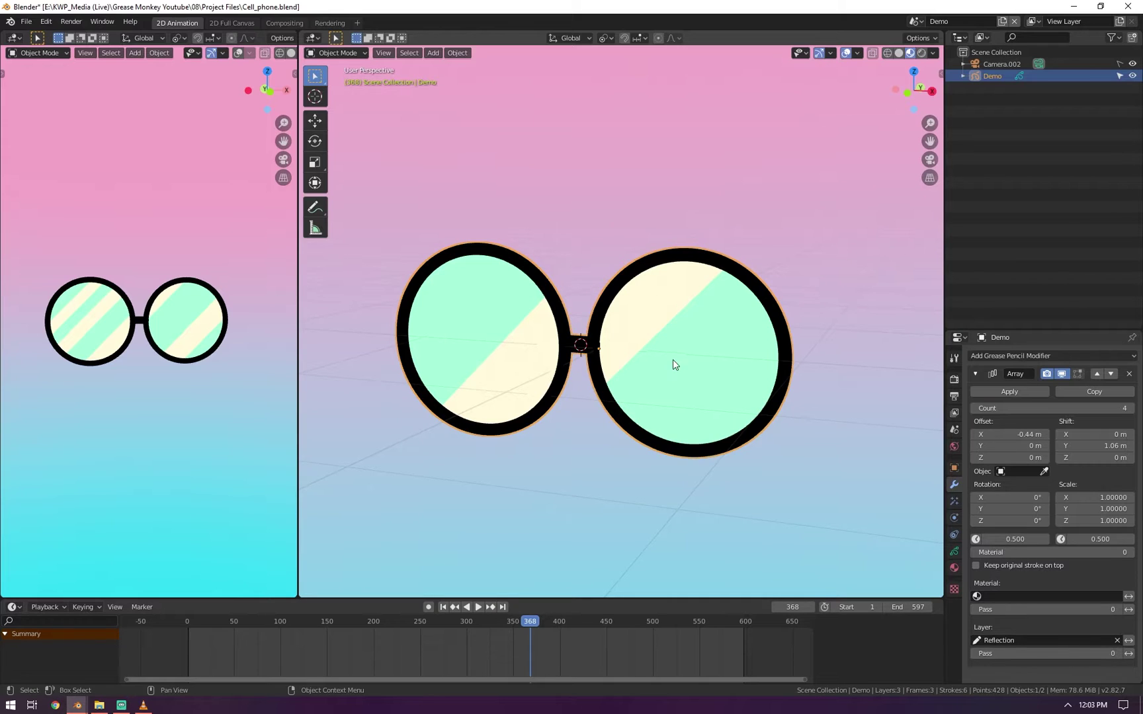
# - Inspect the striped glasses, save with Ctrl+S, and open the scene dropdown
pyautogui.moveTo(578, 350)
pyautogui.mouseDown(button='middle')
pyautogui.moveTo(527, 389)
pyautogui.moveTo(593, 361)
pyautogui.moveTo(560, 345)
pyautogui.moveTo(547, 356)
pyautogui.mouseUp(button='middle')
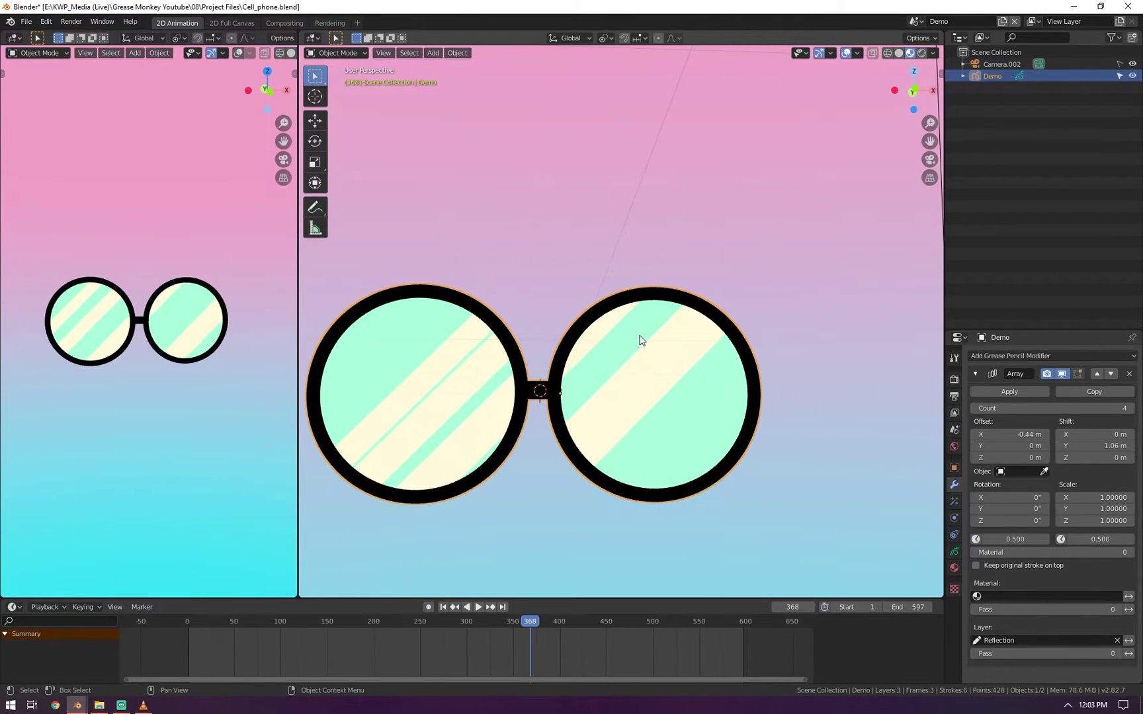
pyautogui.moveTo(639, 339); pyautogui.dragTo(669, 317, button='middle')
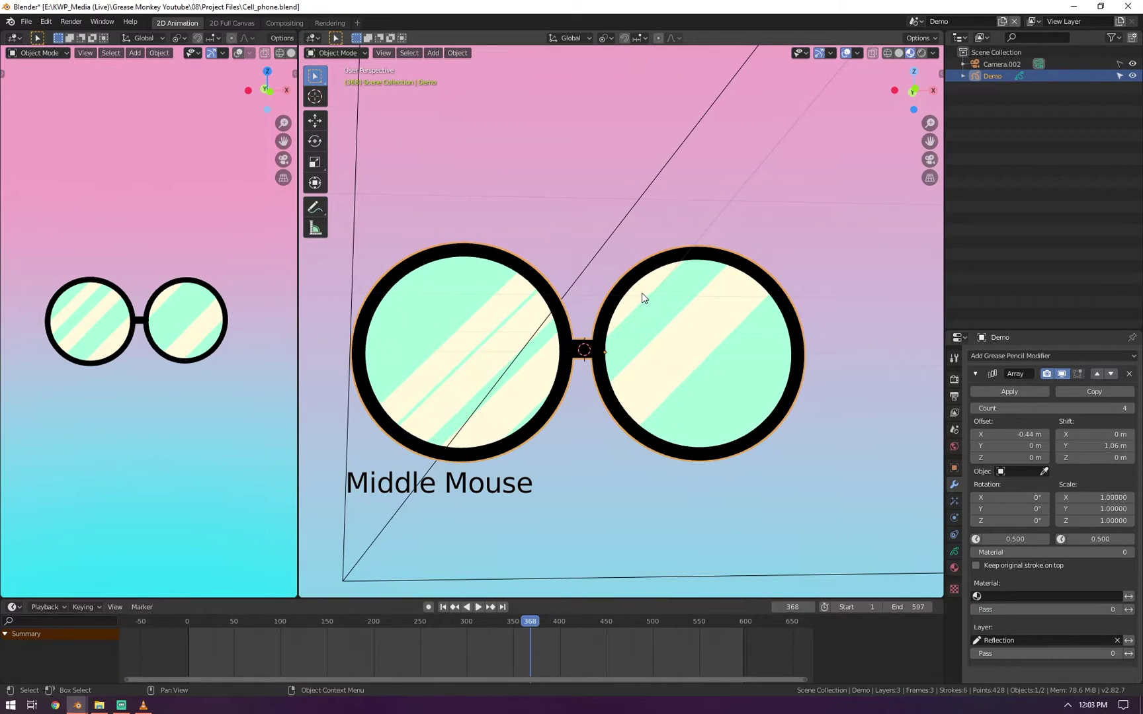
pyautogui.hotkey('ctrl', 's')
pyautogui.moveTo(661, 296)
pyautogui.mouseDown(button='middle')
pyautogui.moveTo(618, 348)
pyautogui.moveTo(594, 319)
pyautogui.moveTo(651, 318)
pyautogui.moveTo(594, 324)
pyautogui.moveTo(608, 307)
pyautogui.mouseUp(button='middle')
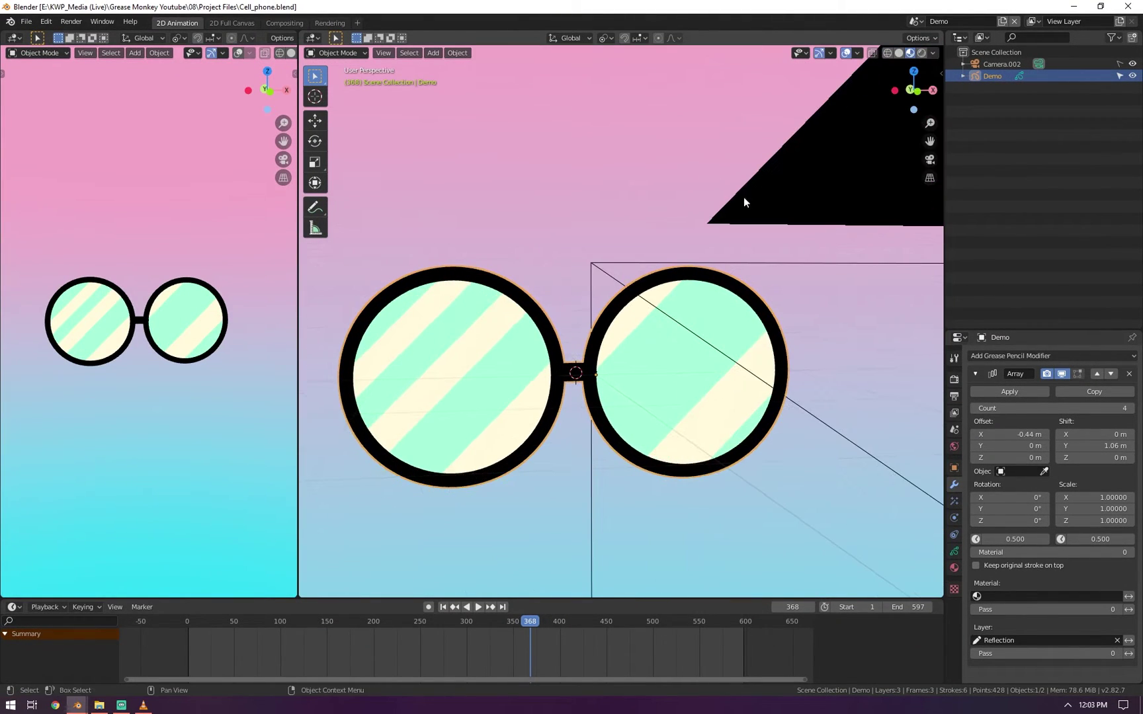
pyautogui.click(914, 25)
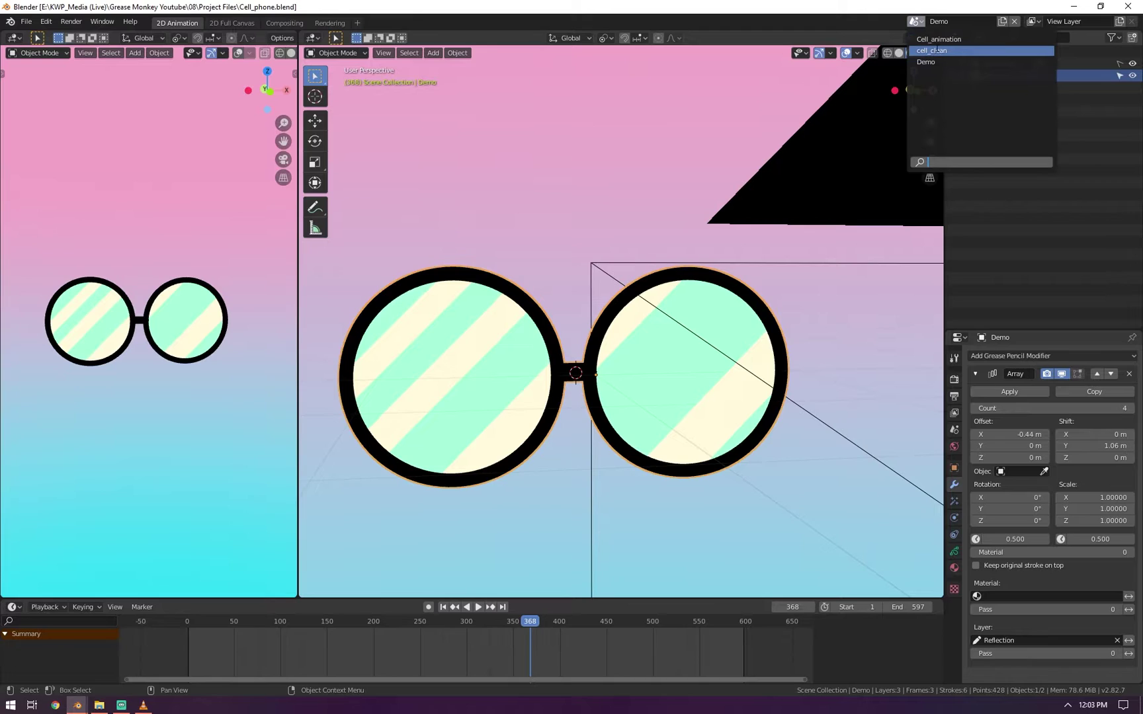
# - Switch to the Cell_animation scene and play the ringing phone animation
pyautogui.click(941, 41)
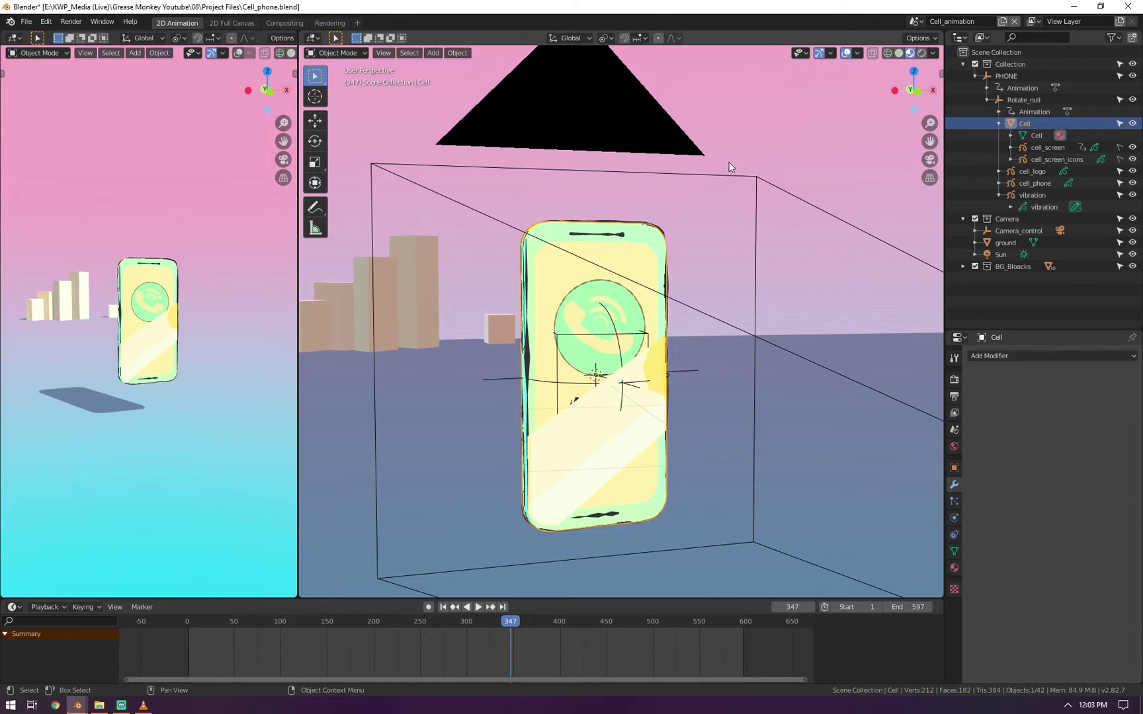
pyautogui.scroll(-1, 556, 249)
pyautogui.scroll(-4, 570, 226)
pyautogui.moveTo(570, 226)
pyautogui.mouseDown(button='middle')
pyautogui.moveTo(565, 279)
pyautogui.moveTo(592, 293)
pyautogui.mouseUp(button='middle')
pyautogui.press('space')
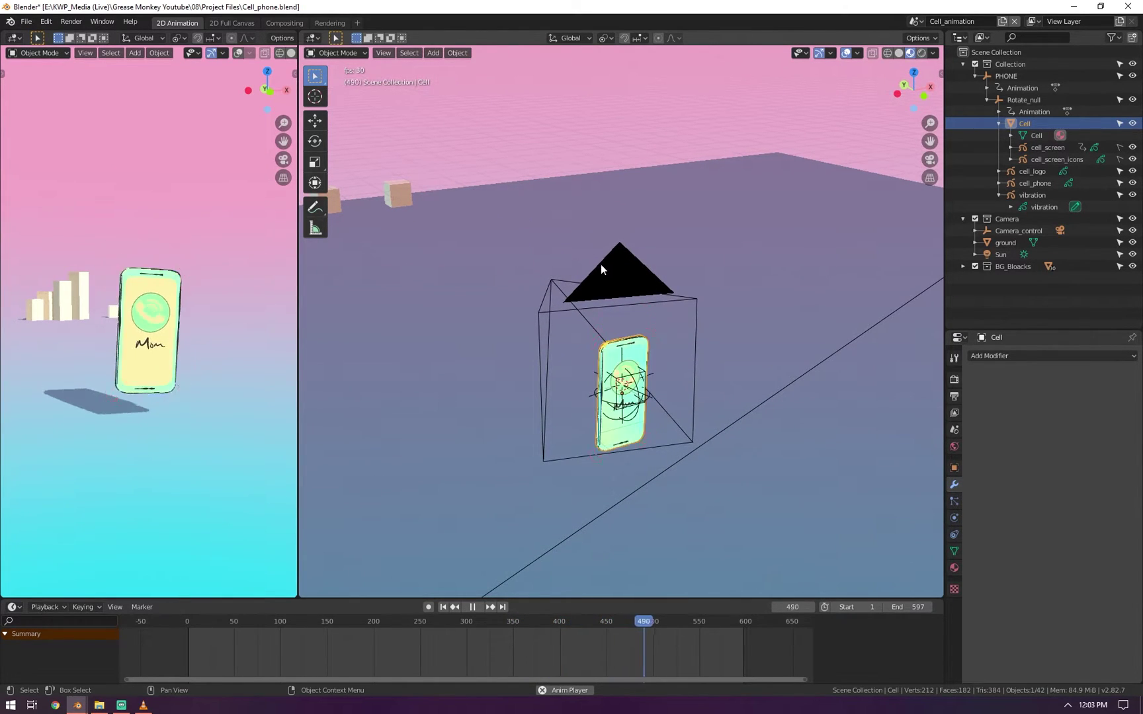
pyautogui.press('space')
# - Scrub frames 117 to 331 while viewing through the camera in the left viewport
pyautogui.click(236, 616)
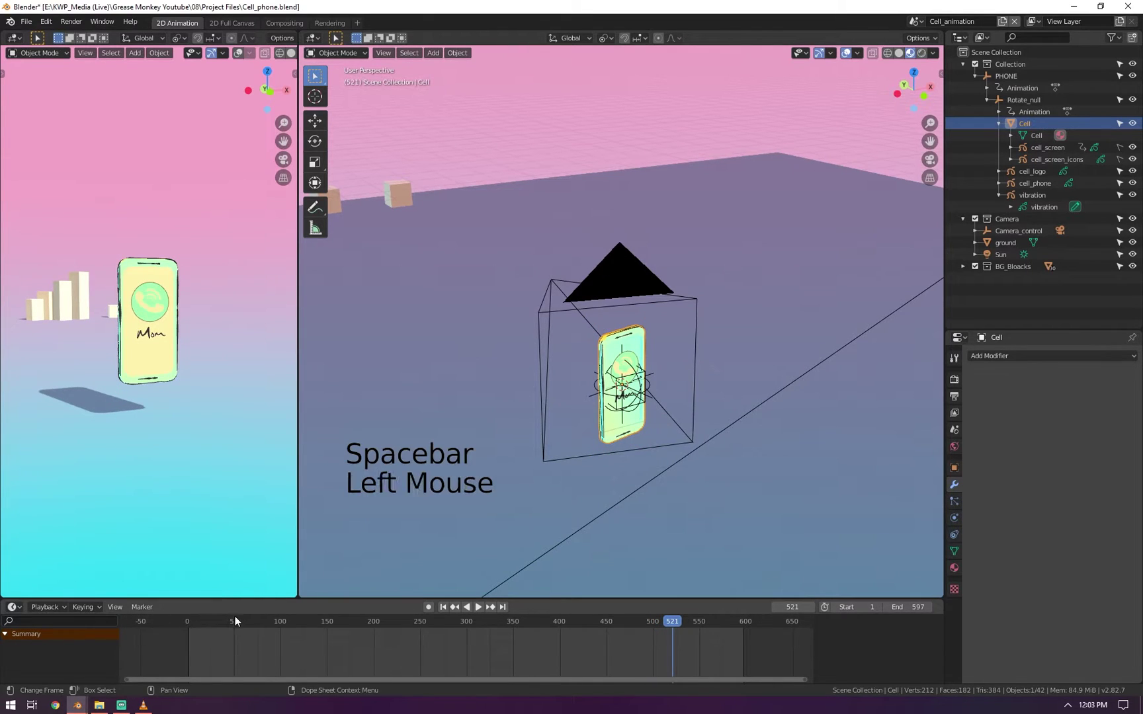
pyautogui.moveTo(205, 625); pyautogui.dragTo(297, 625)
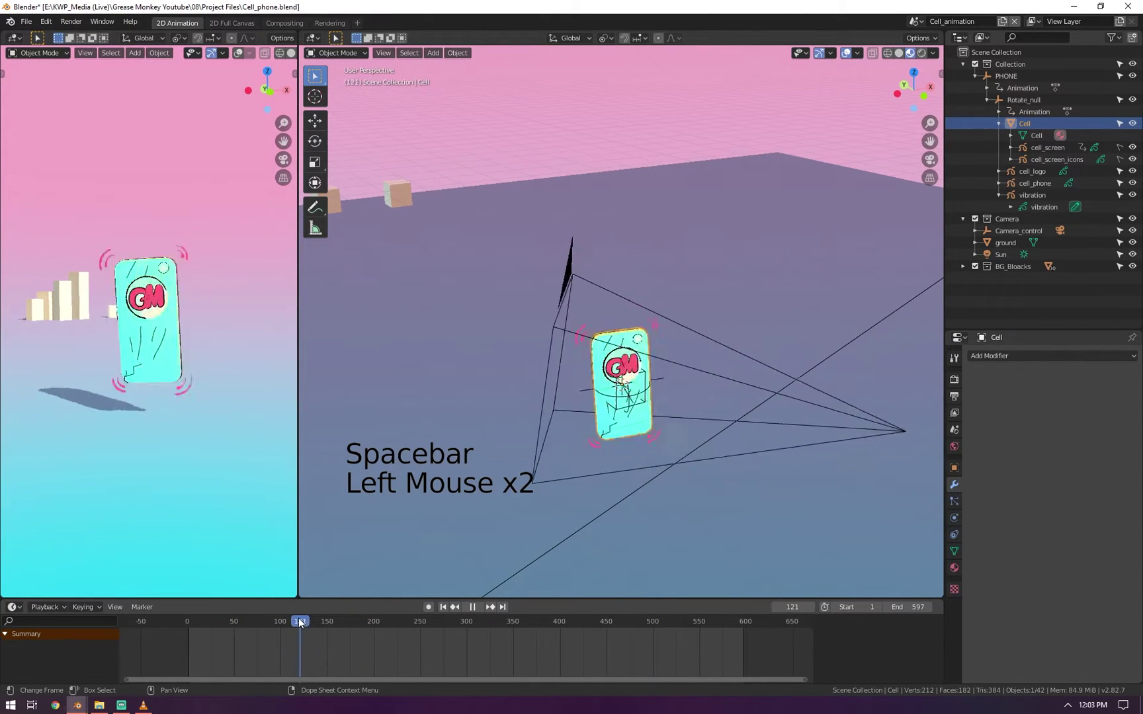
pyautogui.press('KP_0')
pyautogui.scroll(-2, 541, 282)
pyautogui.scroll(-1, 467, 315)
pyautogui.press('Home')
pyautogui.scroll(-3, 384, 312)
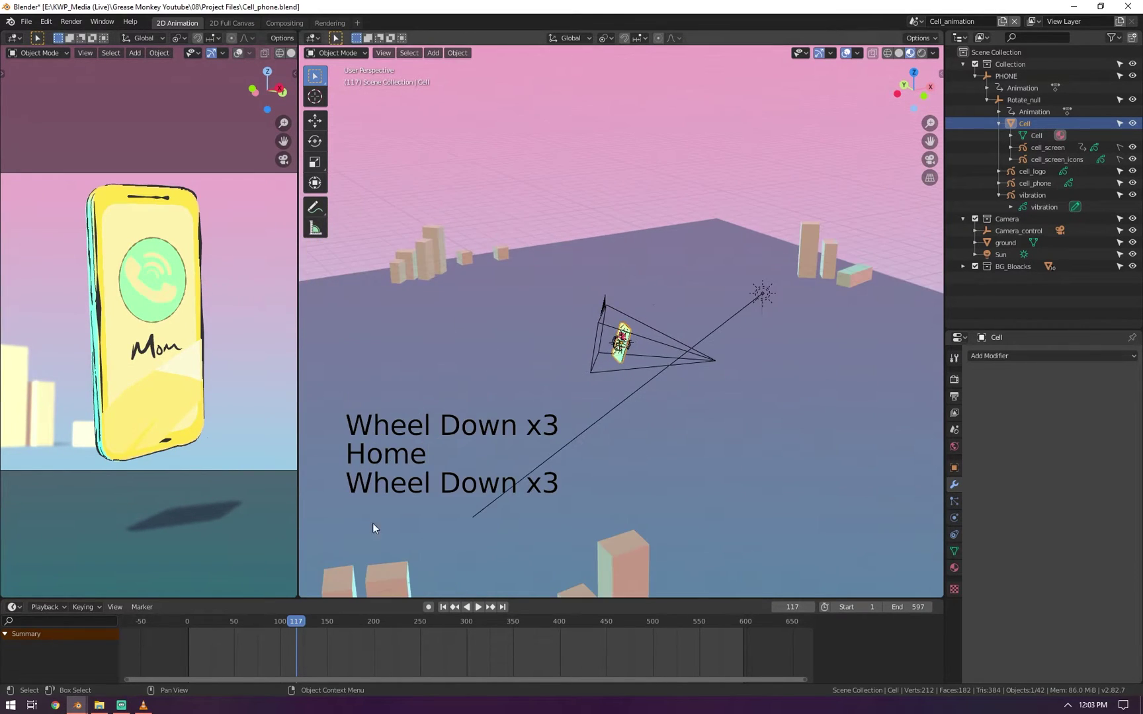
pyautogui.moveTo(191, 625)
pyautogui.mouseDown()
pyautogui.moveTo(482, 561)
pyautogui.moveTo(391, 547)
pyautogui.mouseUp()
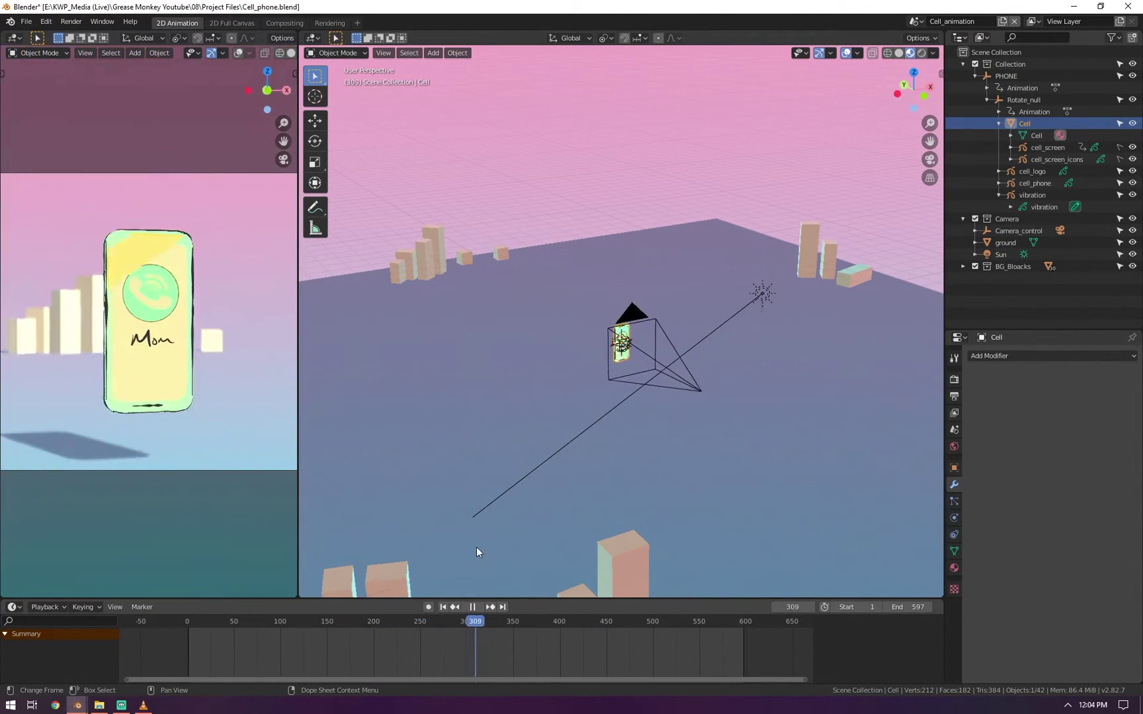
pyautogui.moveTo(390, 548)
pyautogui.mouseDown()
pyautogui.moveTo(466, 556)
pyautogui.moveTo(303, 546)
pyautogui.mouseUp()
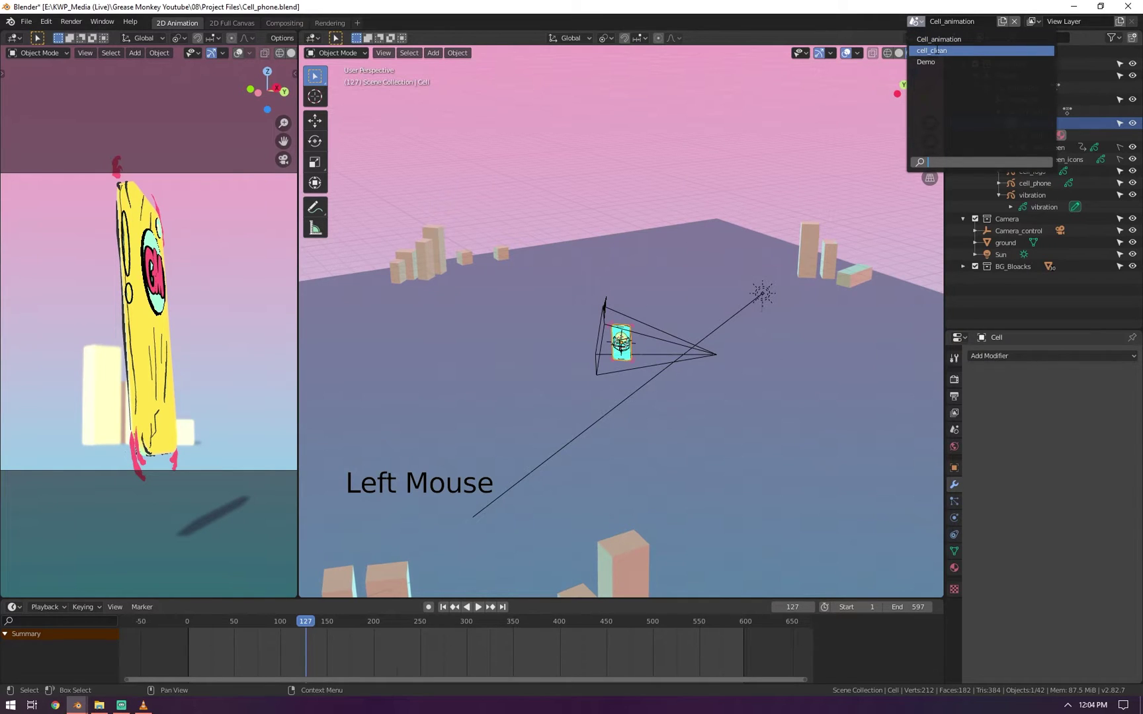
# - Switch to the cell_clean scene, view through its camera, and select the camera
pyautogui.click(933, 50)
pyautogui.scroll(2, 634, 319)
pyautogui.scroll(2, 633, 319)
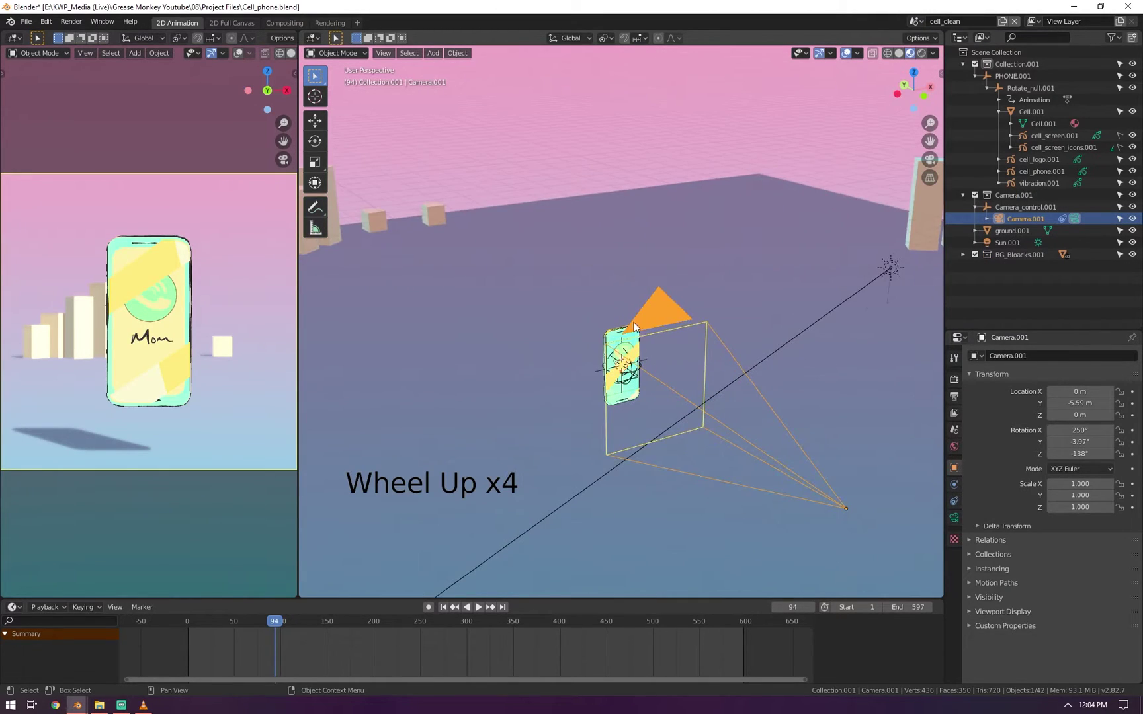
pyautogui.moveTo(688, 309)
pyautogui.mouseDown(button='middle')
pyautogui.moveTo(617, 283)
pyautogui.moveTo(634, 287)
pyautogui.moveTo(521, 275)
pyautogui.moveTo(521, 257)
pyautogui.moveTo(495, 232)
pyautogui.moveTo(543, 258)
pyautogui.moveTo(688, 219)
pyautogui.mouseUp(button='middle')
pyautogui.press('KP_0')
pyautogui.scroll(-3, 517, 259)
pyautogui.scroll(-3, 692, 217)
pyautogui.click(699, 206)
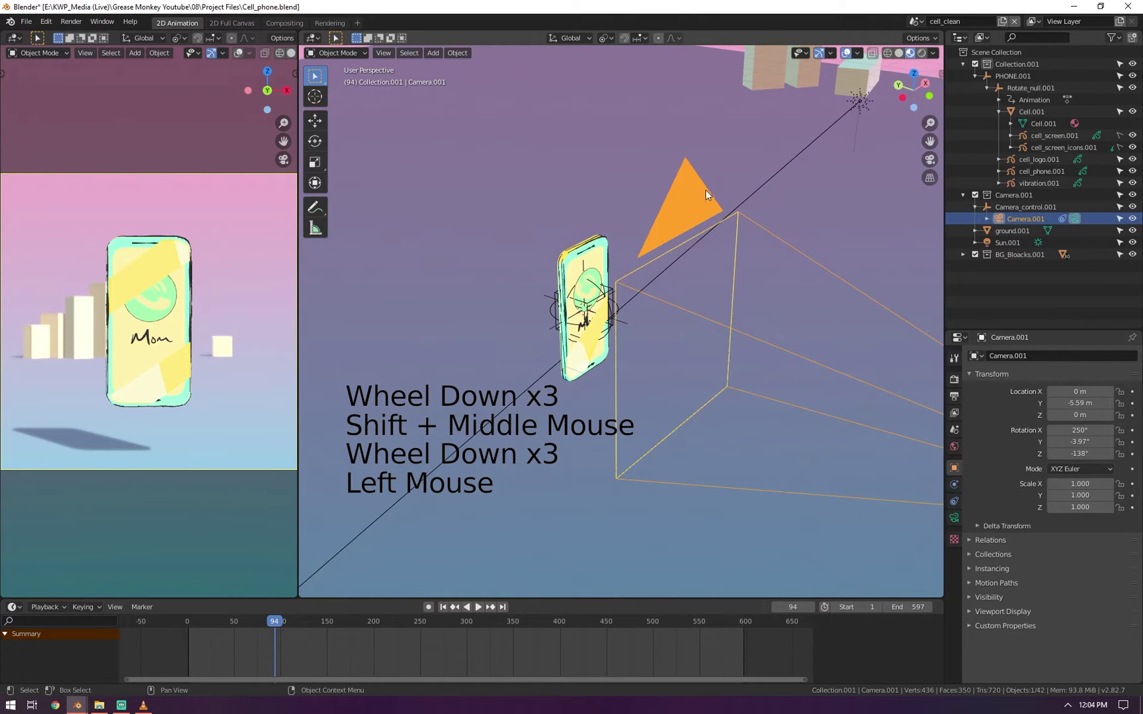
pyautogui.click(705, 188)
pyautogui.scroll(-3, 693, 203)
pyautogui.scroll(-1, 699, 226)
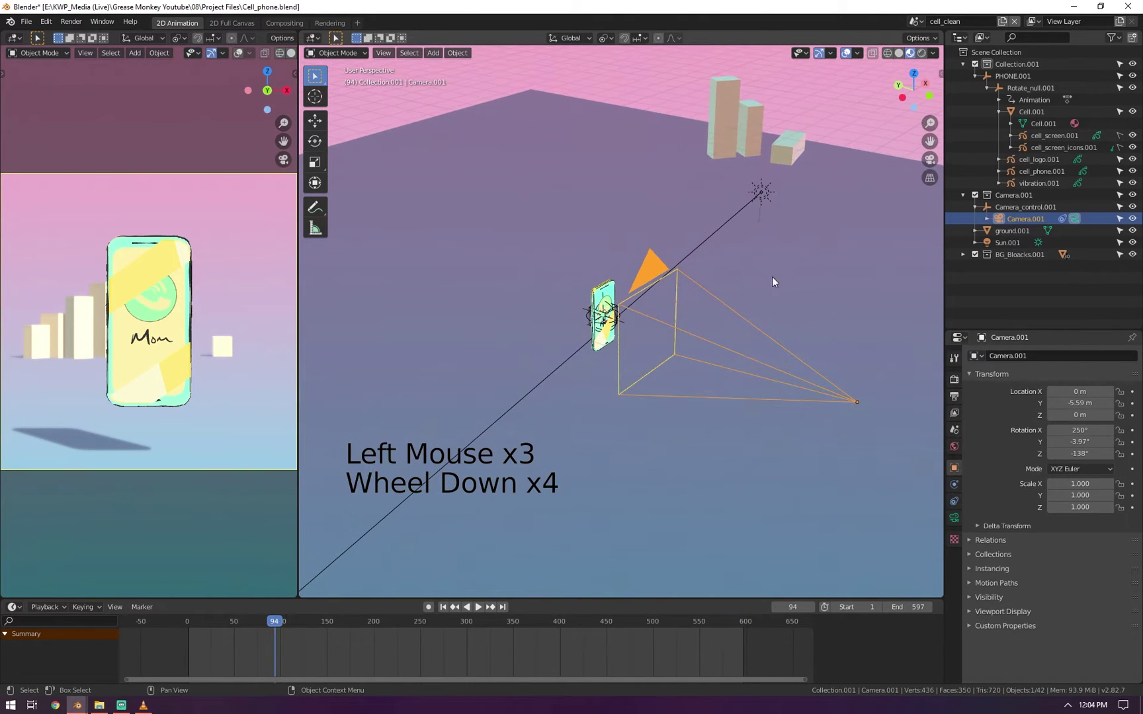
# - Move the camera to a new spot around the phone, keeping its tracking constraint
pyautogui.press('g')
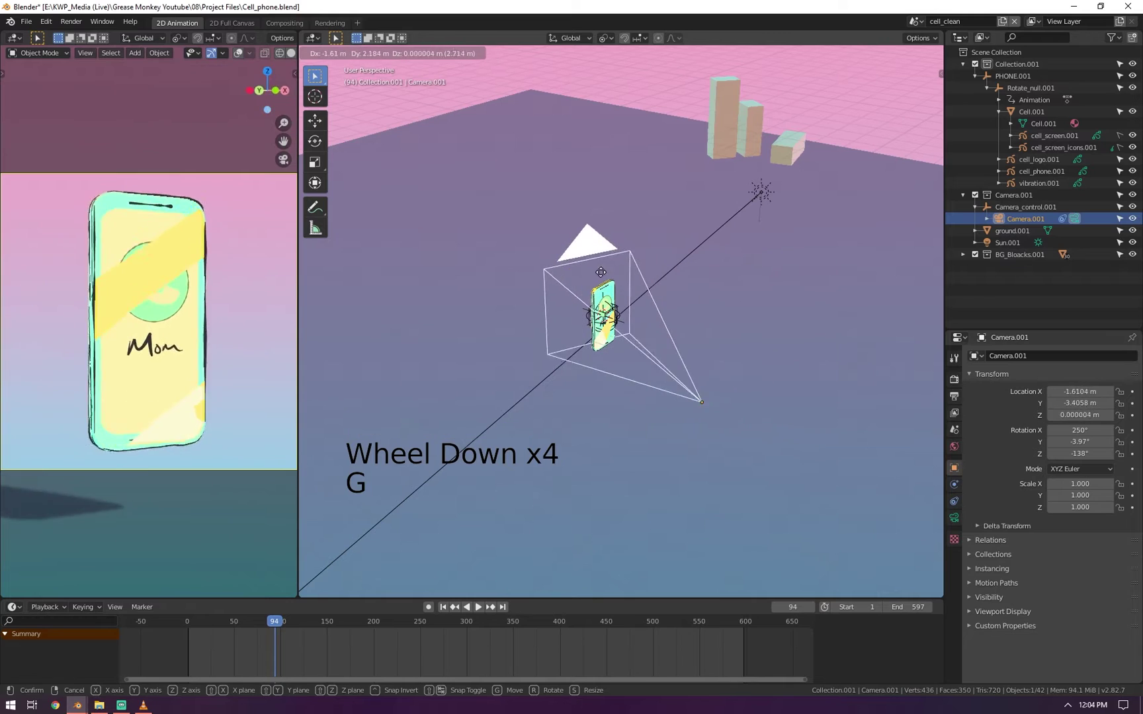
pyautogui.click(701, 275)
pyautogui.click(954, 502)
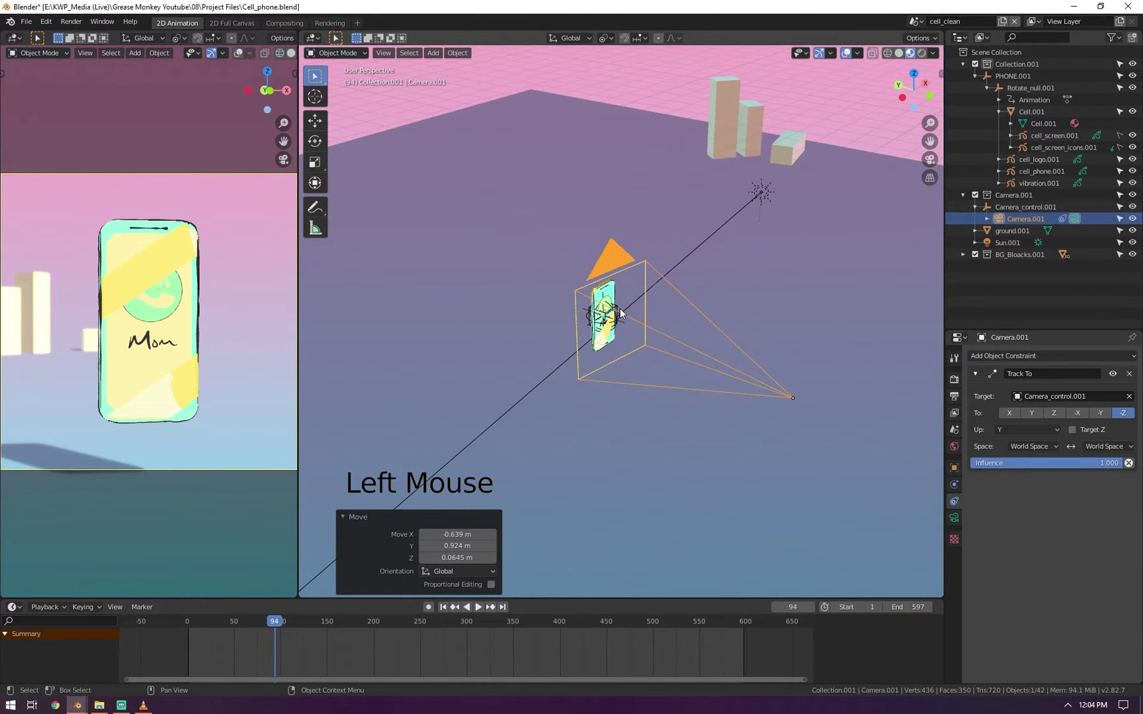
pyautogui.scroll(12, 619, 308)
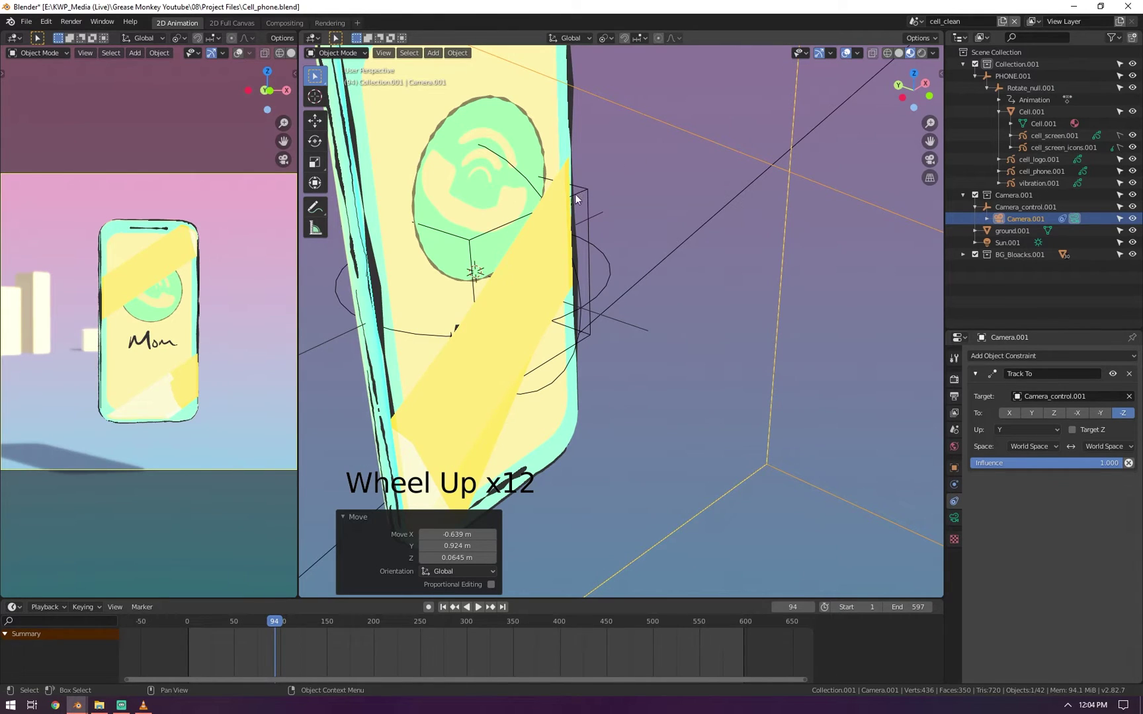
pyautogui.scroll(-7, 627, 265)
pyautogui.scroll(-2, 818, 305)
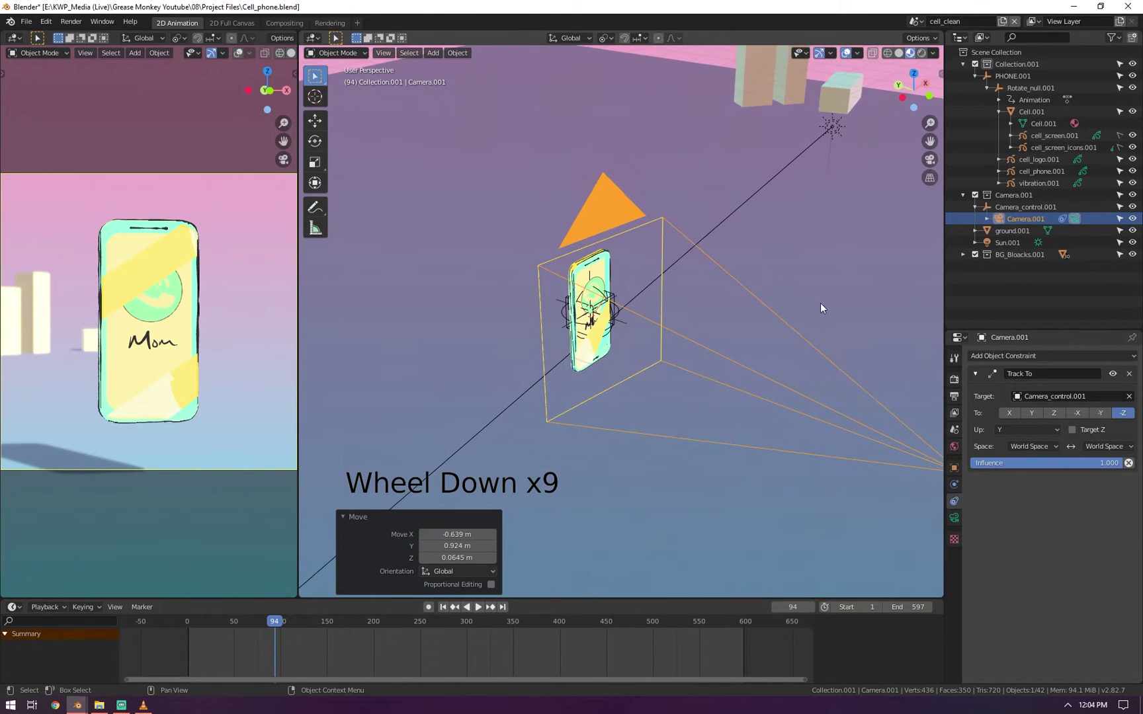
pyautogui.scroll(-2, 762, 347)
pyautogui.press('g')
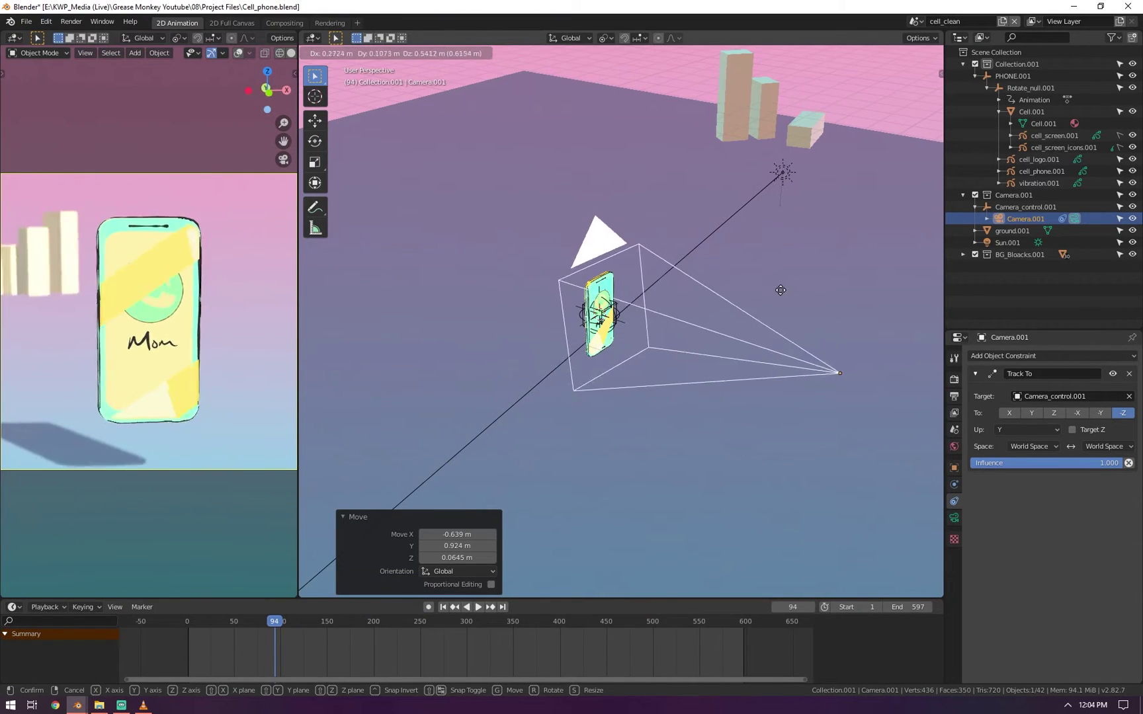
pyautogui.click(798, 275)
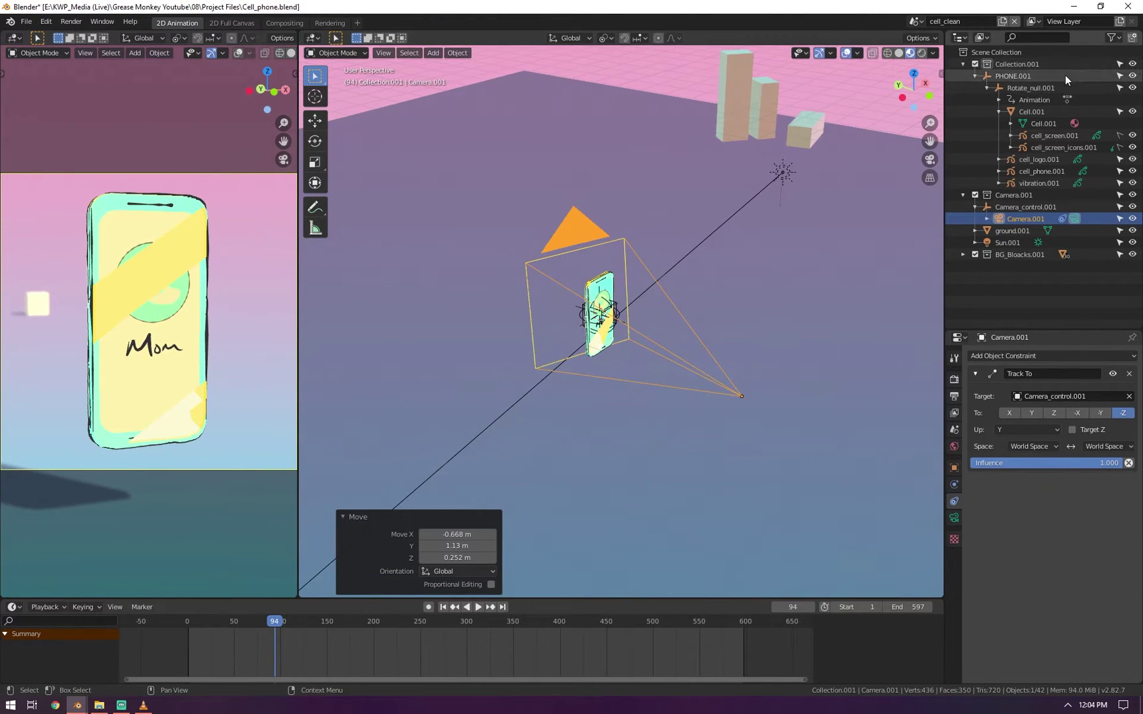
pyautogui.click(1023, 89)
pyautogui.press('g')
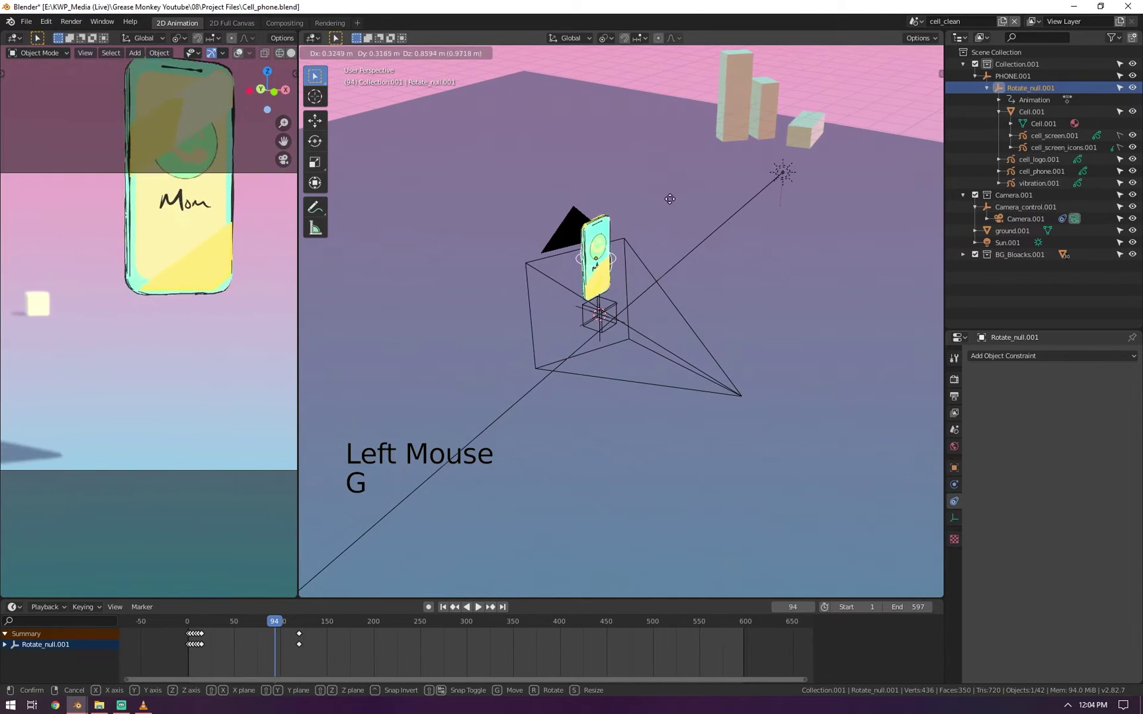
pyautogui.rightClick(654, 214)
pyautogui.press('r')
pyautogui.press('r')
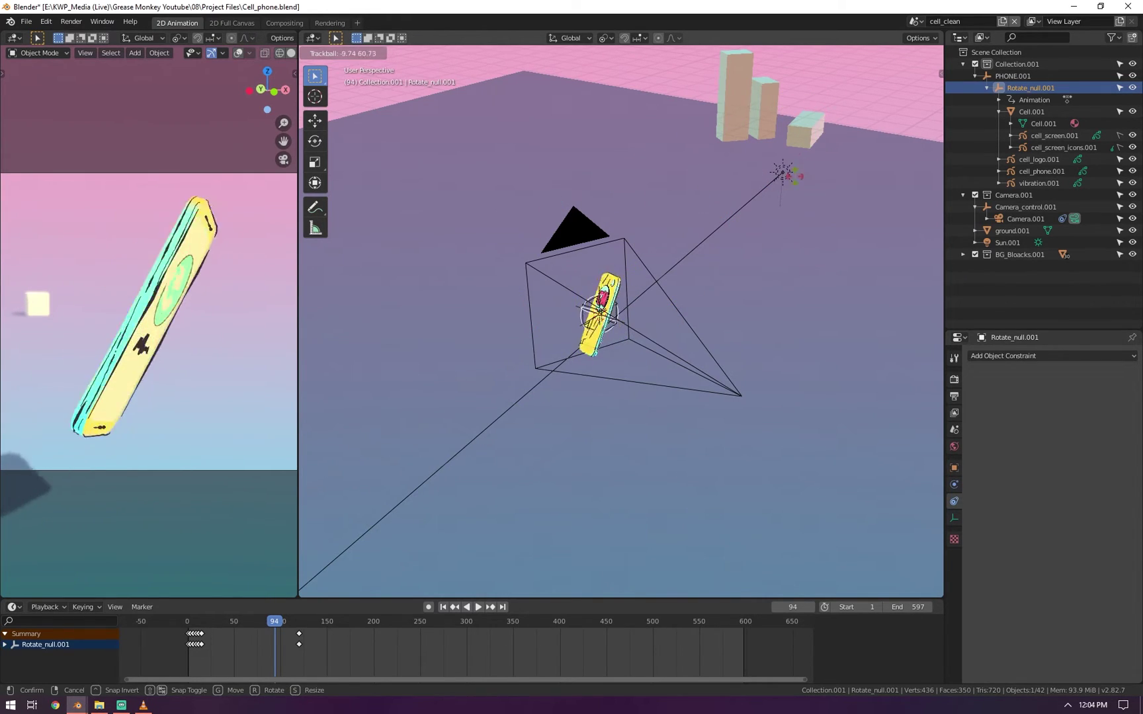
pyautogui.press('Escape')
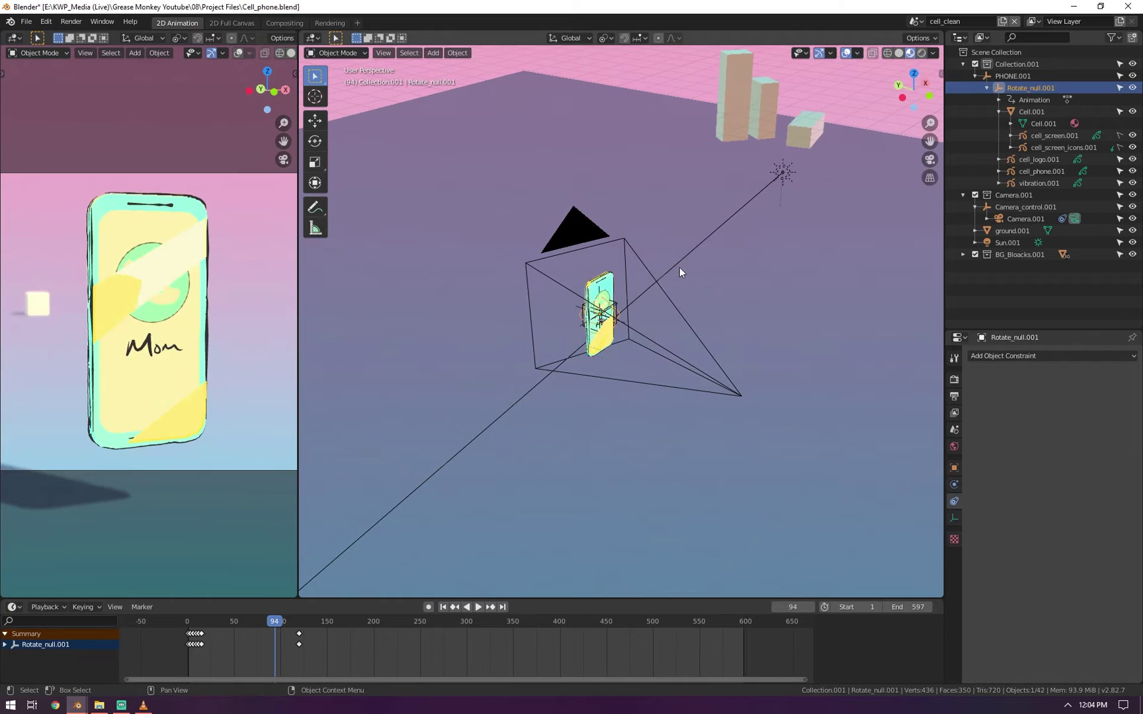
pyautogui.click(1004, 76)
pyautogui.press('r')
pyautogui.press('r')
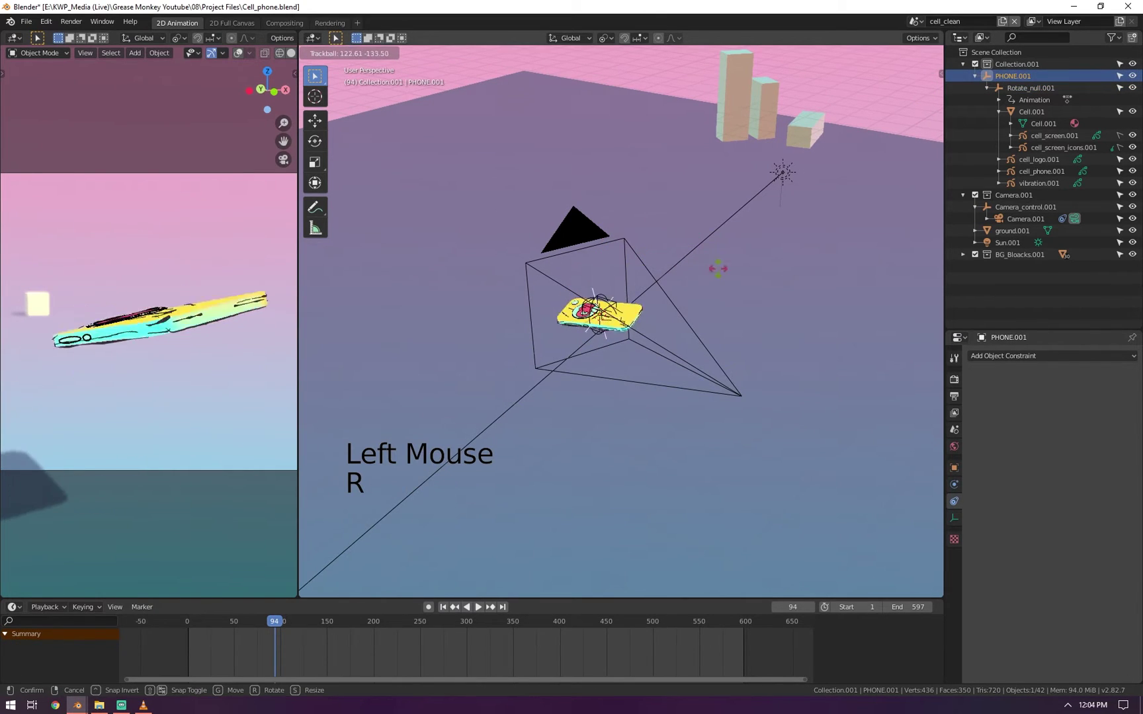
pyautogui.press('Escape')
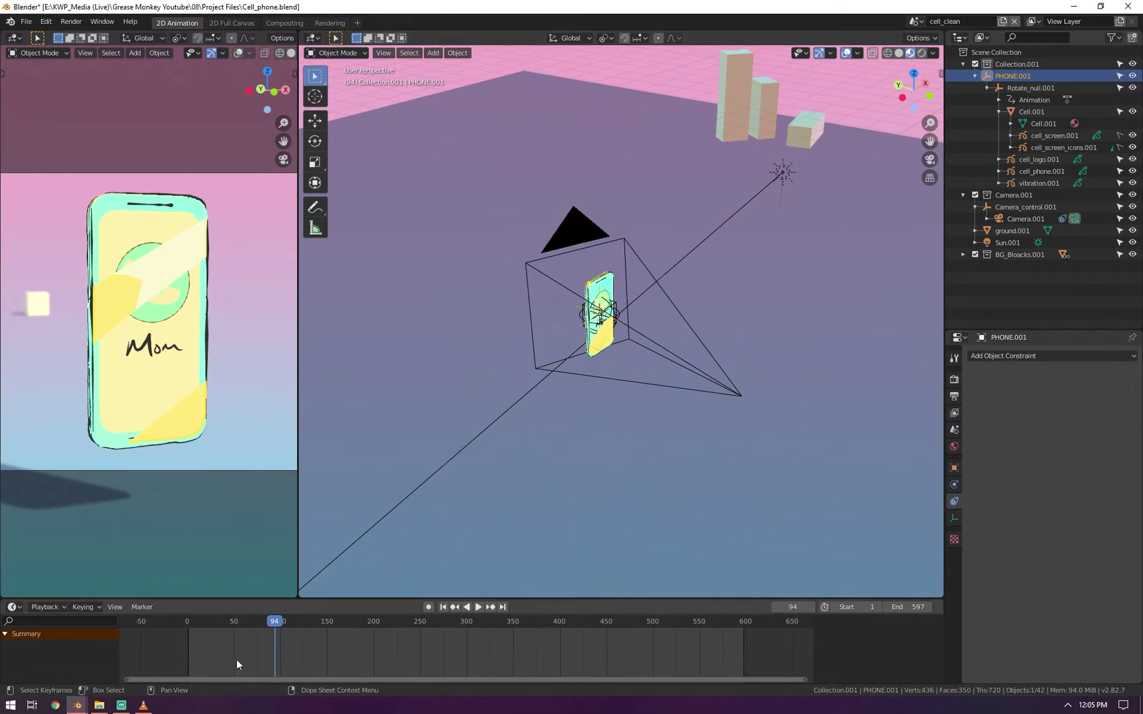
# - From frame 0 with Auto Keying on, move Camera.001 live during playback
pyautogui.moveTo(303, 627); pyautogui.dragTo(182, 643)
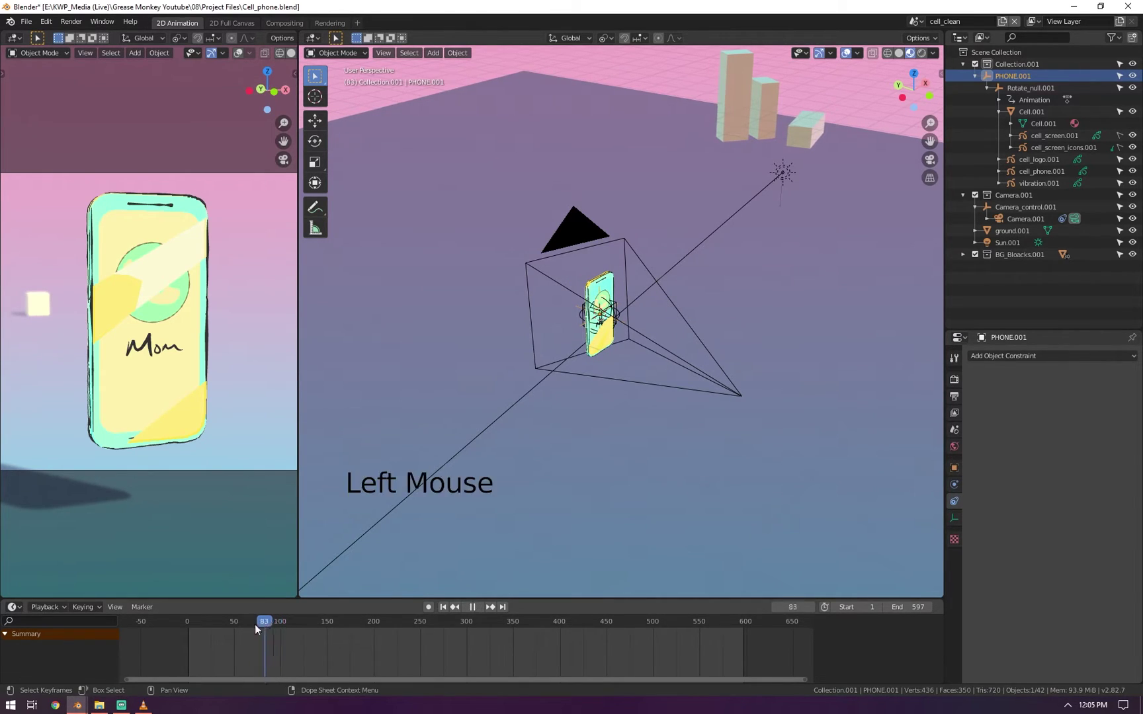
pyautogui.click(429, 607)
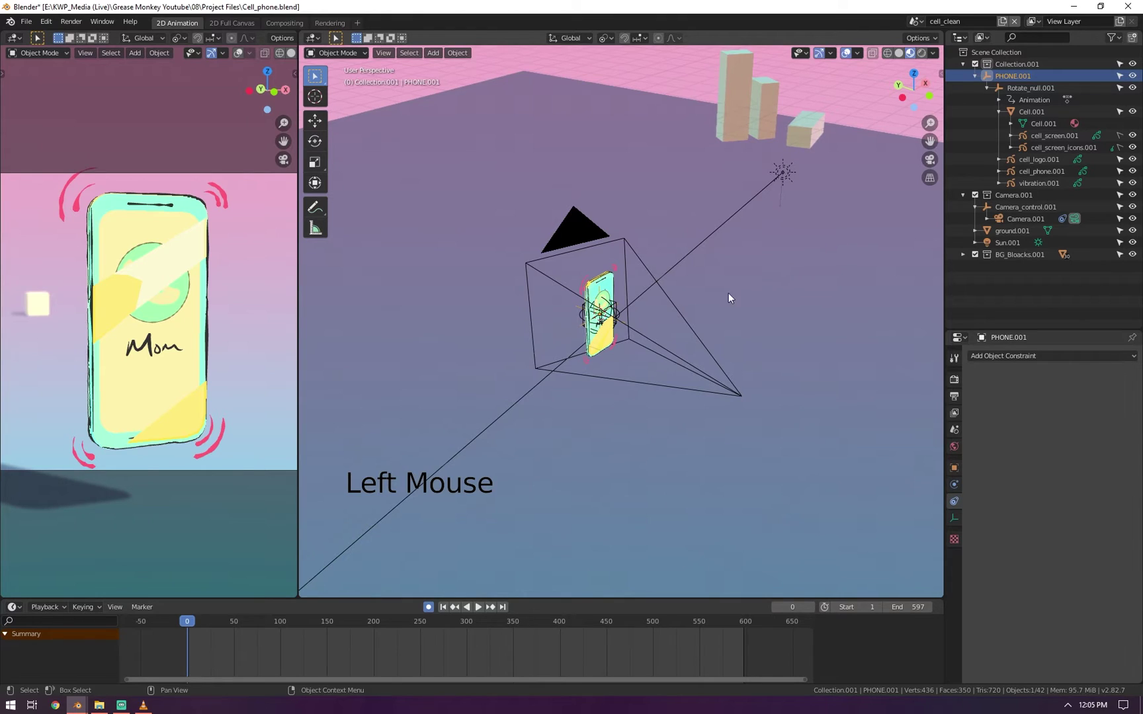
pyautogui.click(584, 236)
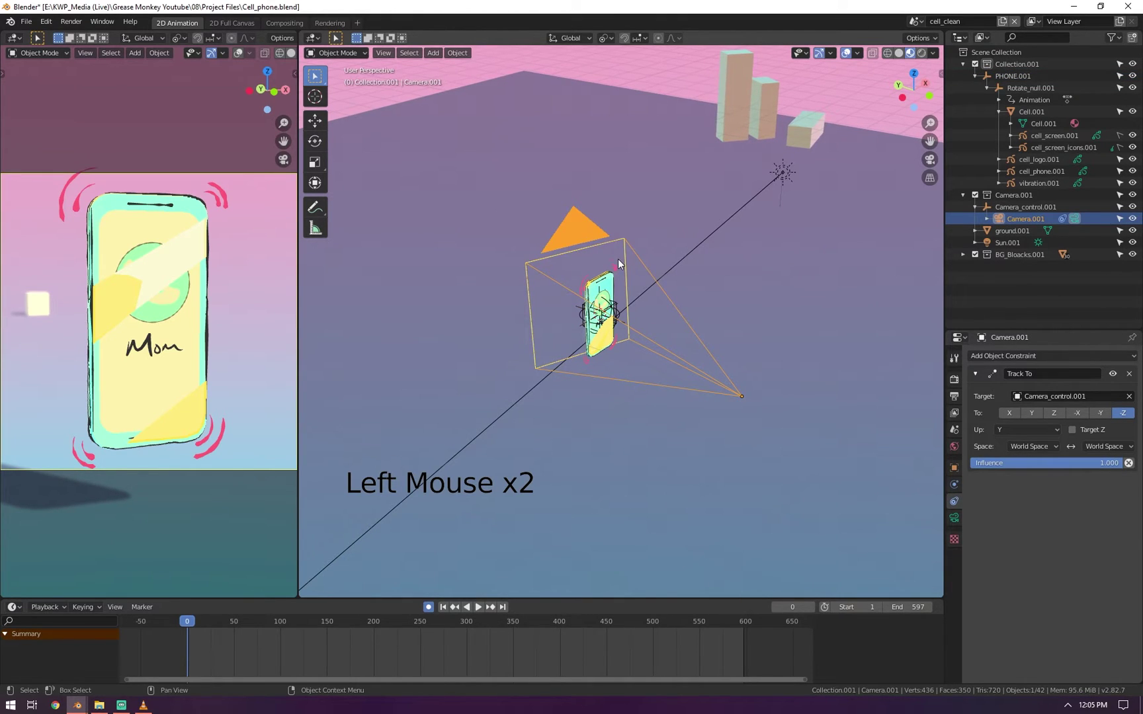
pyautogui.press('space')
pyautogui.press('g')
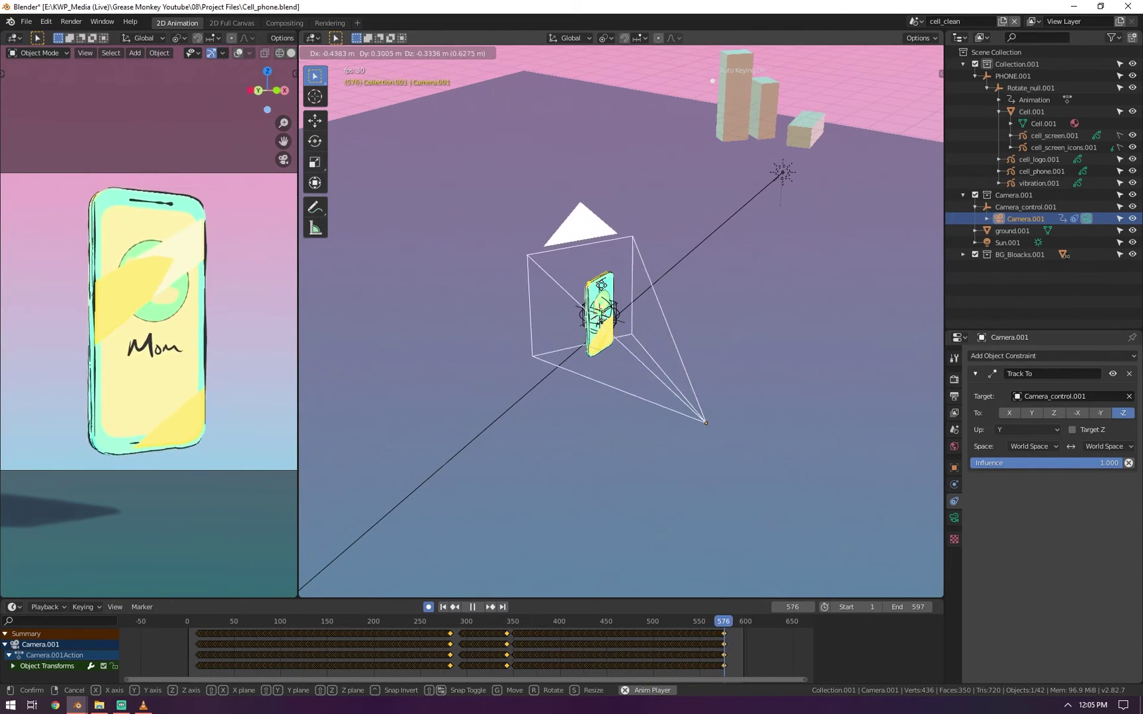
pyautogui.click(670, 256)
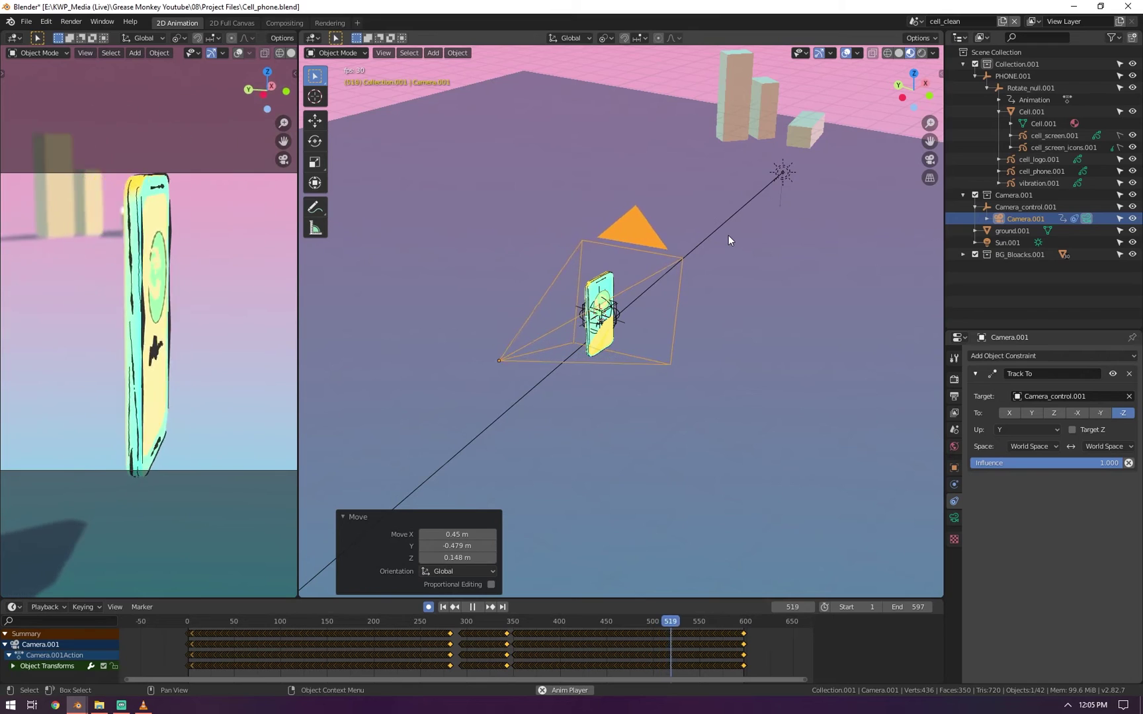
# - Switch to the Demo scene and pan and orbit the view onto the striped glasses
pyautogui.click(915, 21)
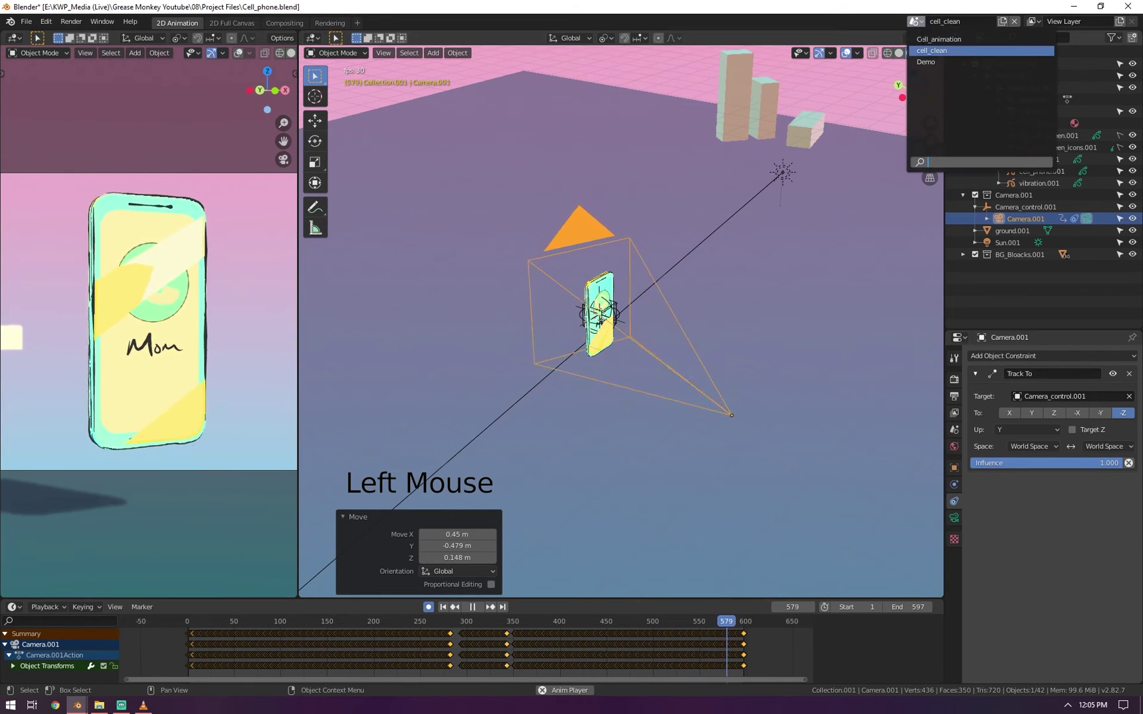
pyautogui.click(929, 62)
pyautogui.scroll(3, 649, 293)
pyautogui.scroll(4, 650, 292)
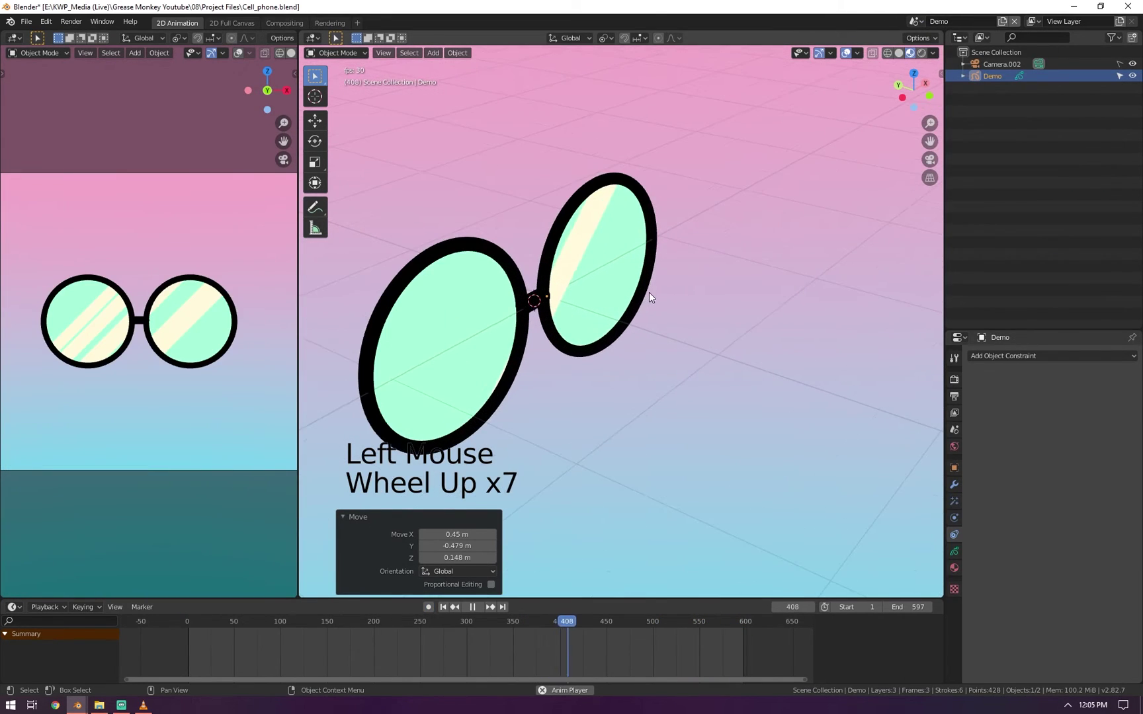
pyautogui.keyDown('shift'); pyautogui.moveTo(649, 292); pyautogui.dragTo(585, 248, button='middle'); pyautogui.keyUp('shift')
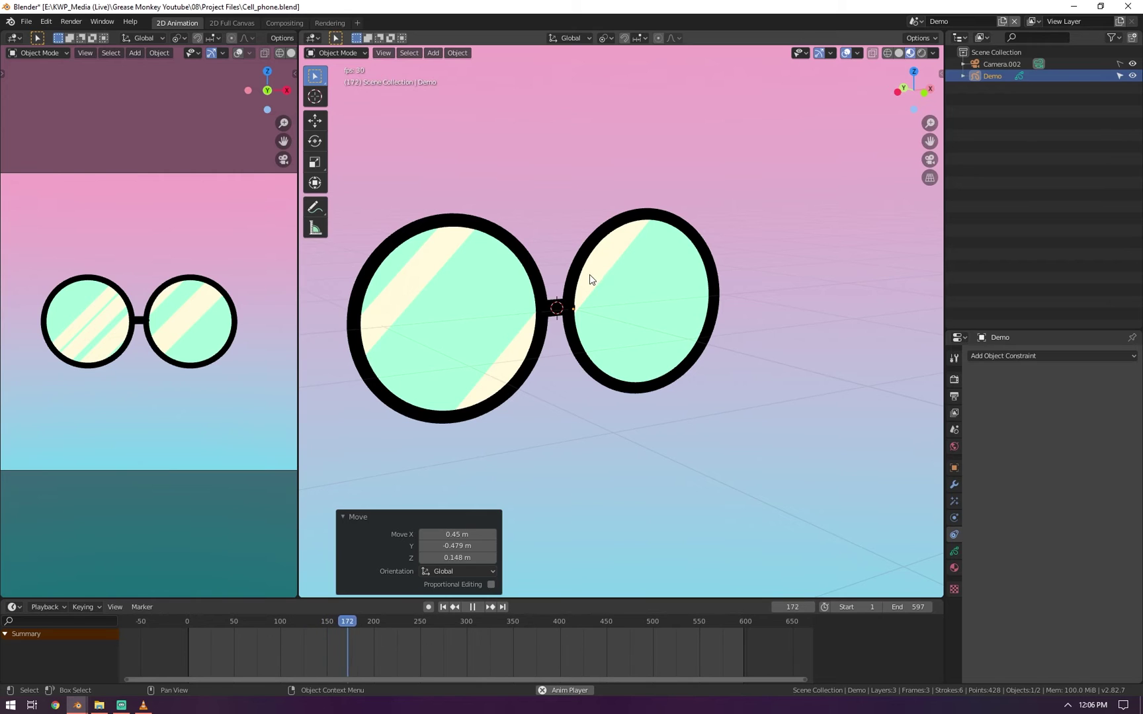
pyautogui.moveTo(563, 286)
pyautogui.mouseDown(button='middle')
pyautogui.moveTo(535, 254)
pyautogui.moveTo(544, 262)
pyautogui.mouseUp(button='middle')
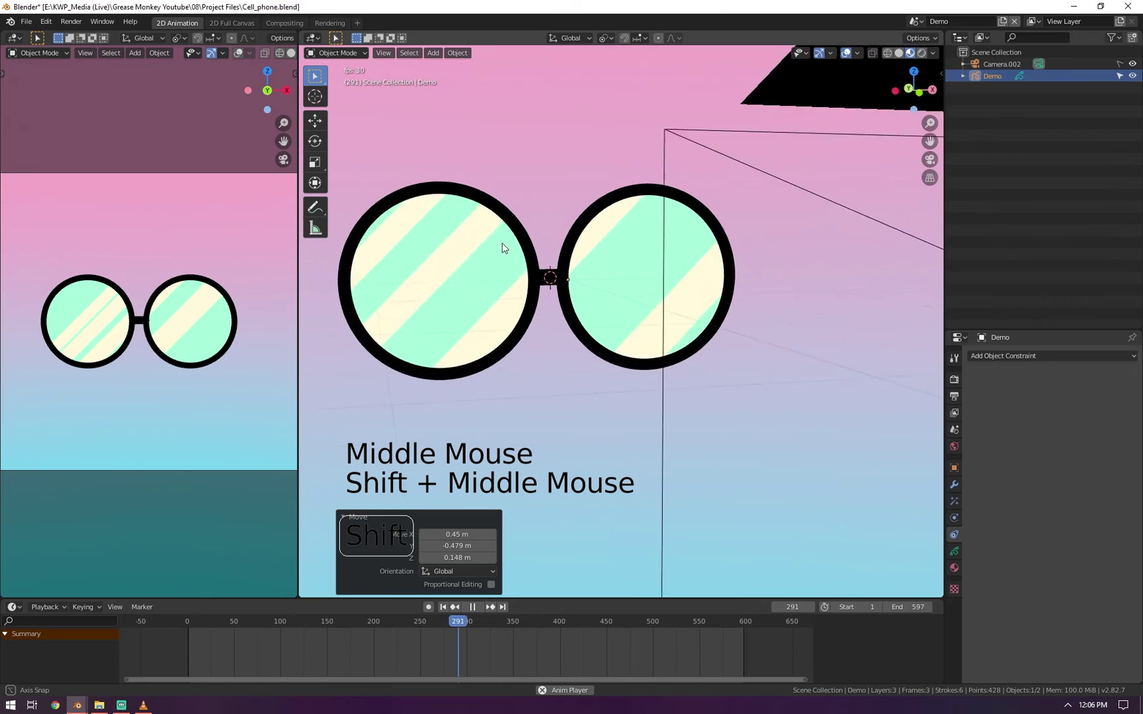